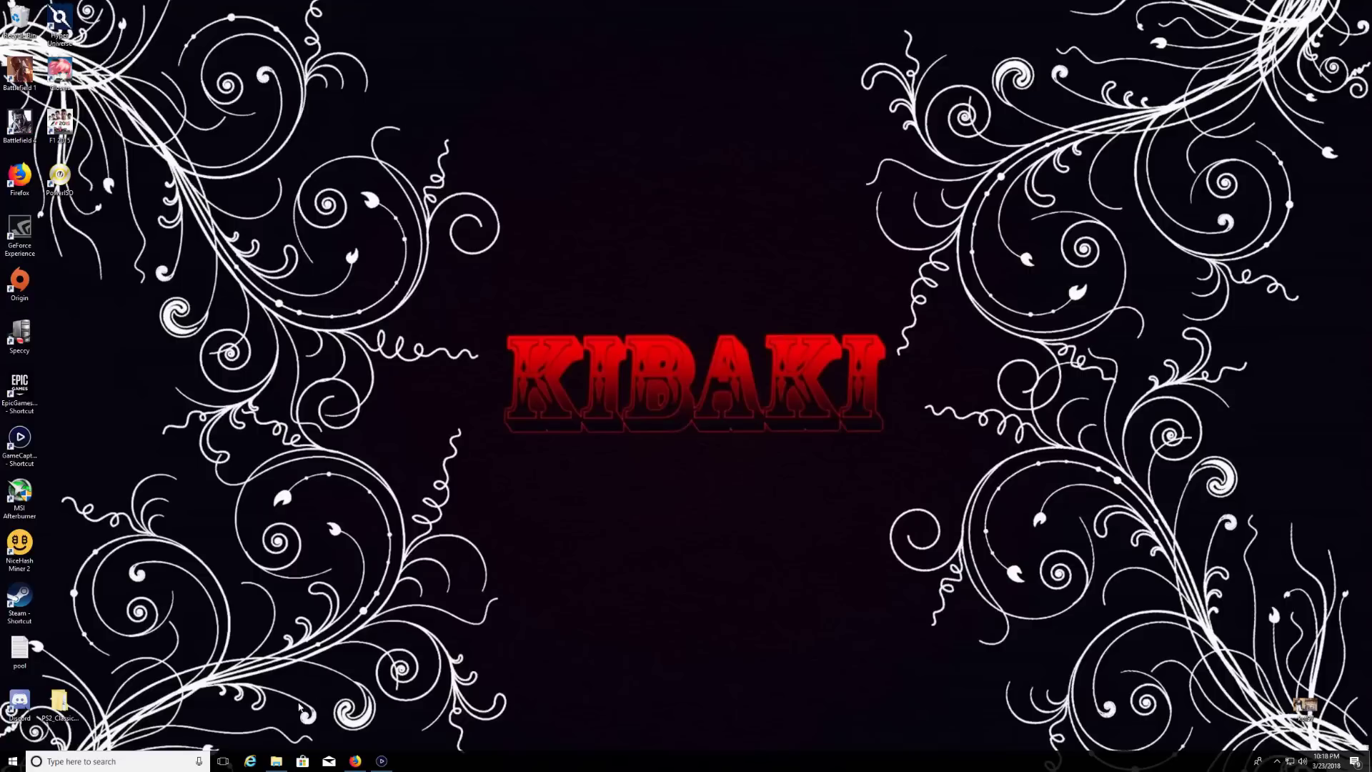
# Open File Explorer on the Music folder and select the ps3cfwTools archive.
pyautogui.click(276, 762)
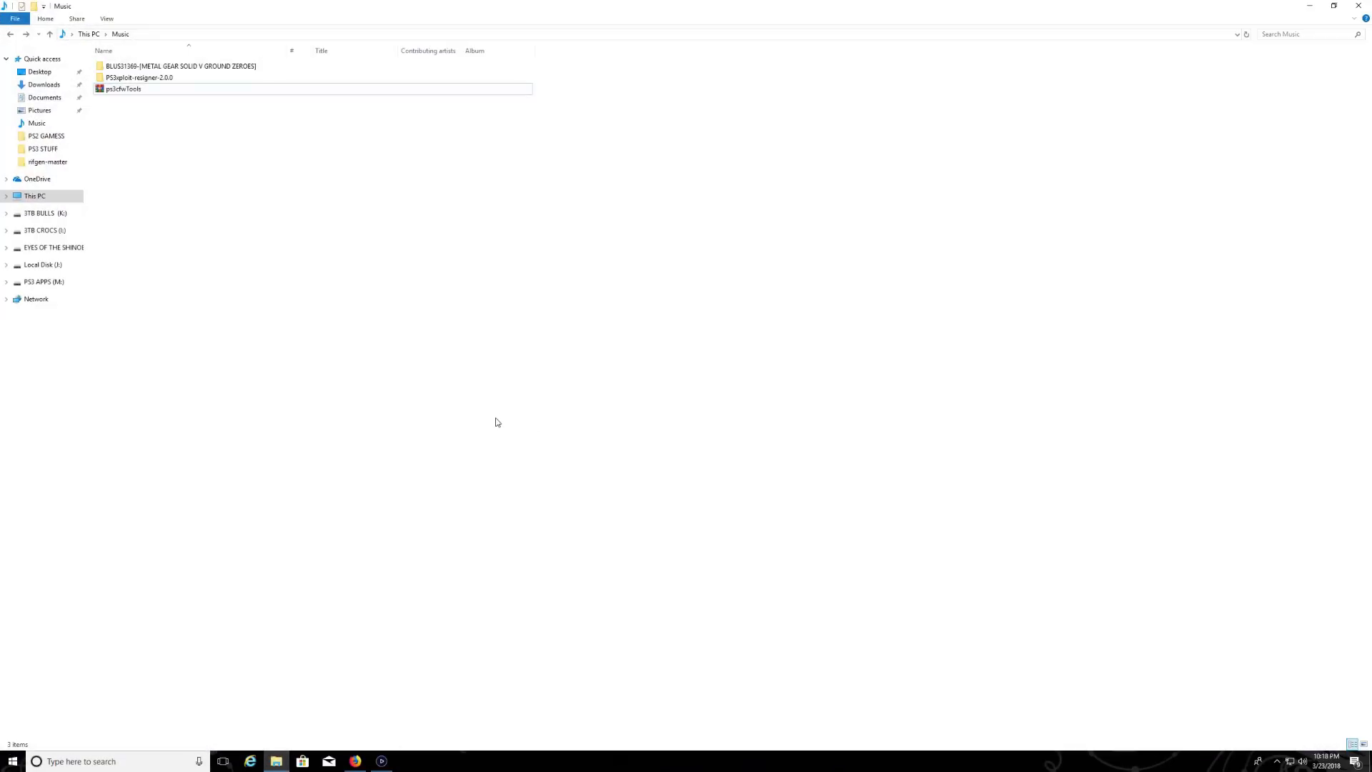
pyautogui.click(119, 88)
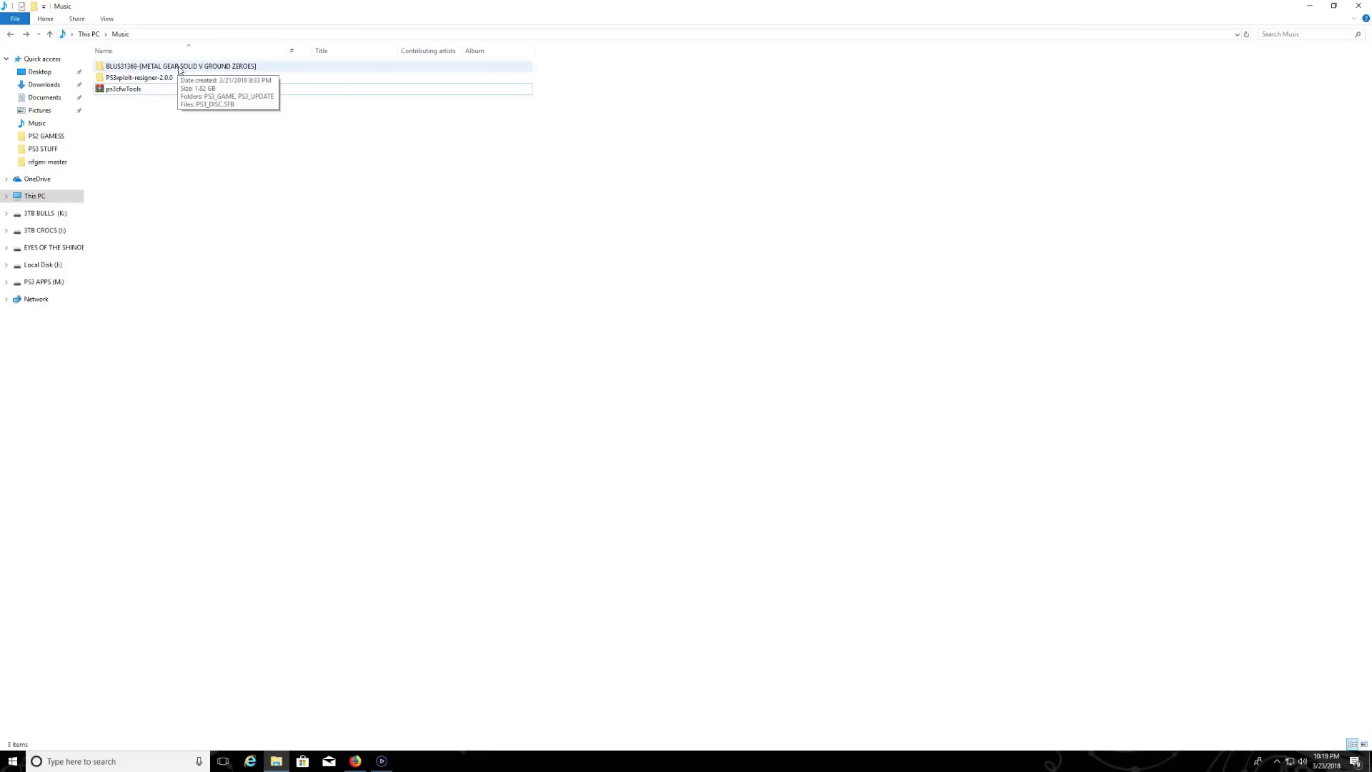
pyautogui.moveTo(180, 66)
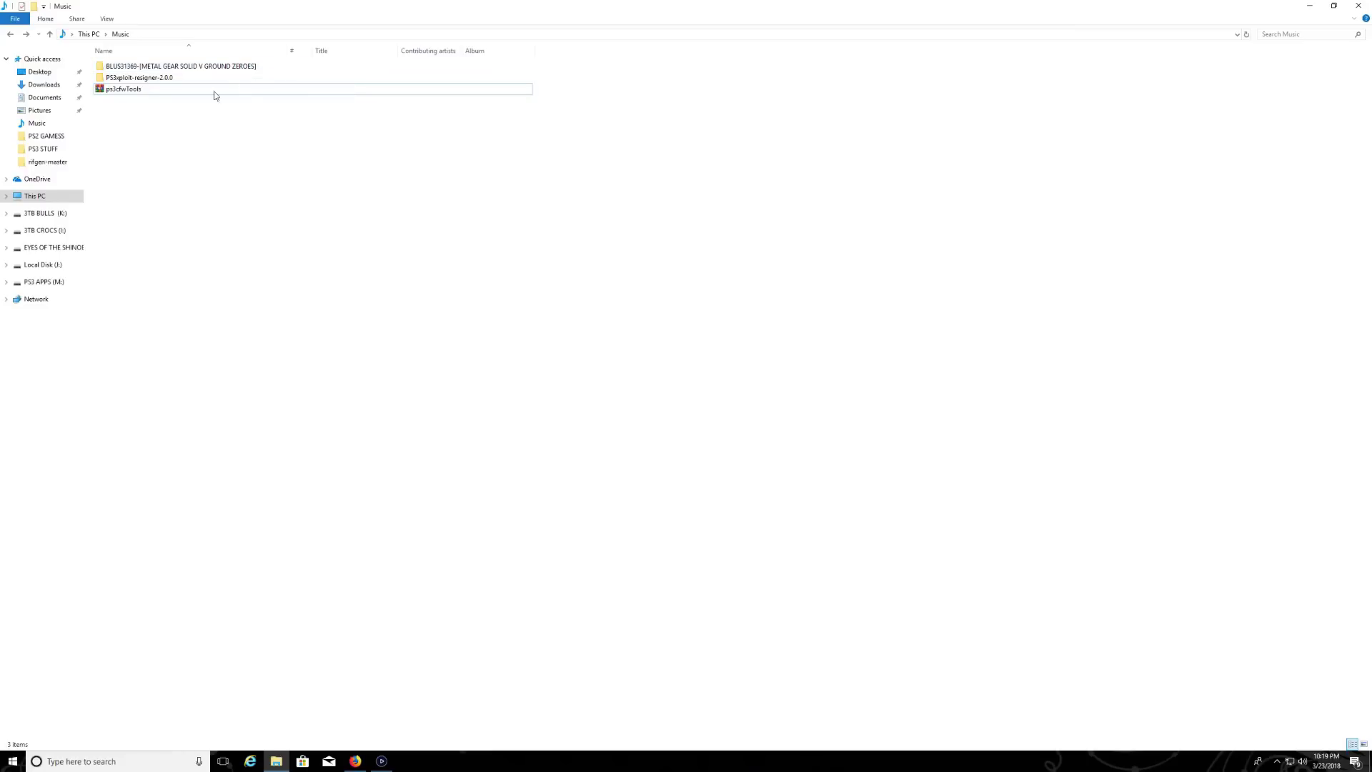
pyautogui.moveTo(238, 67)
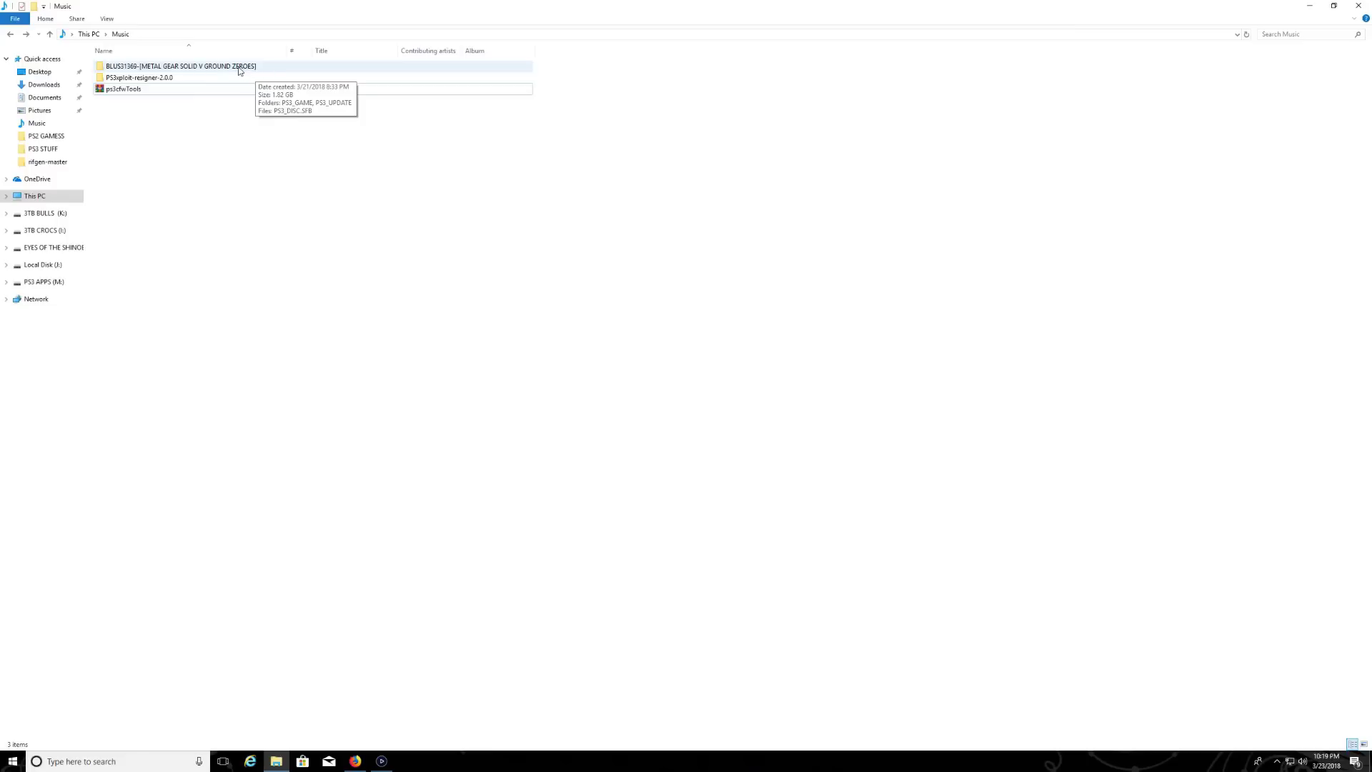
# Refresh Music, then use Extract Here on ps3cfwTools to unpack its tool folders into Music.
pyautogui.rightClick(216, 158)
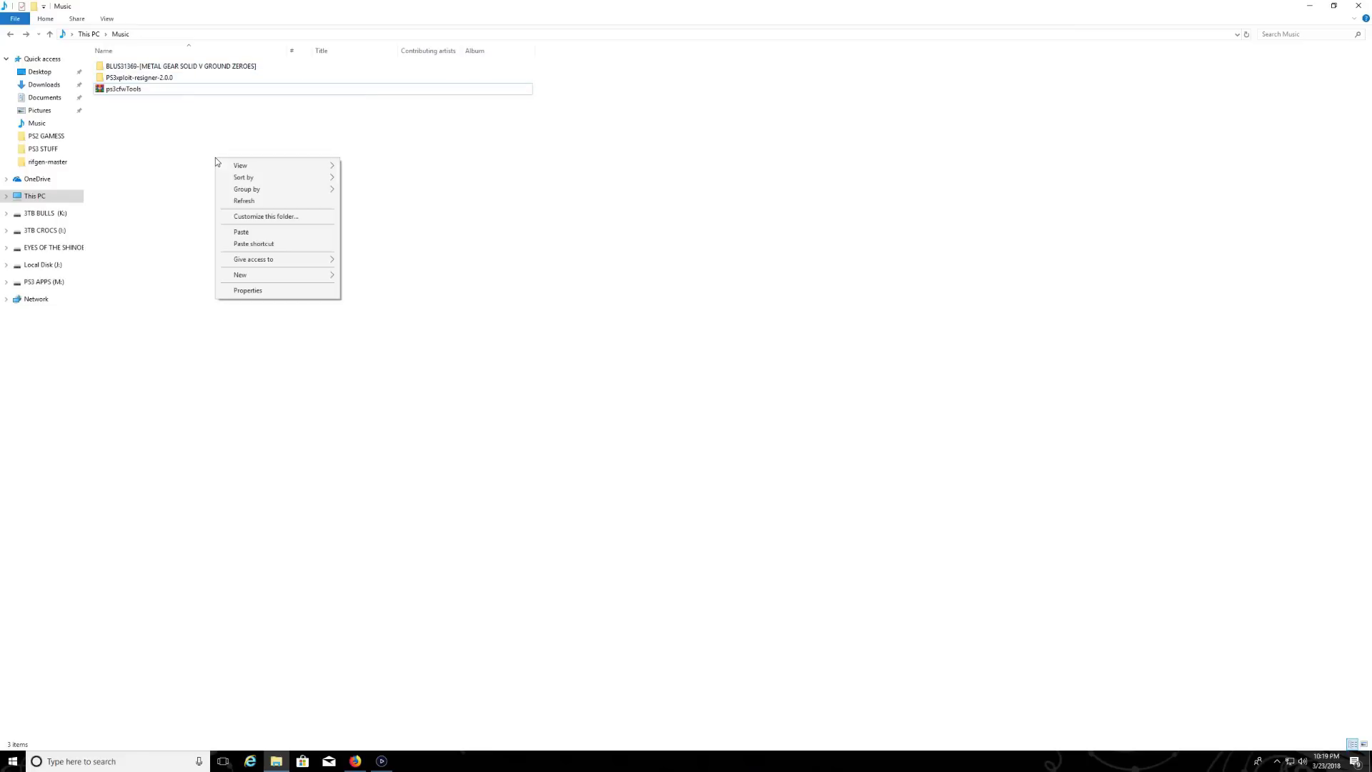
pyautogui.click(230, 201)
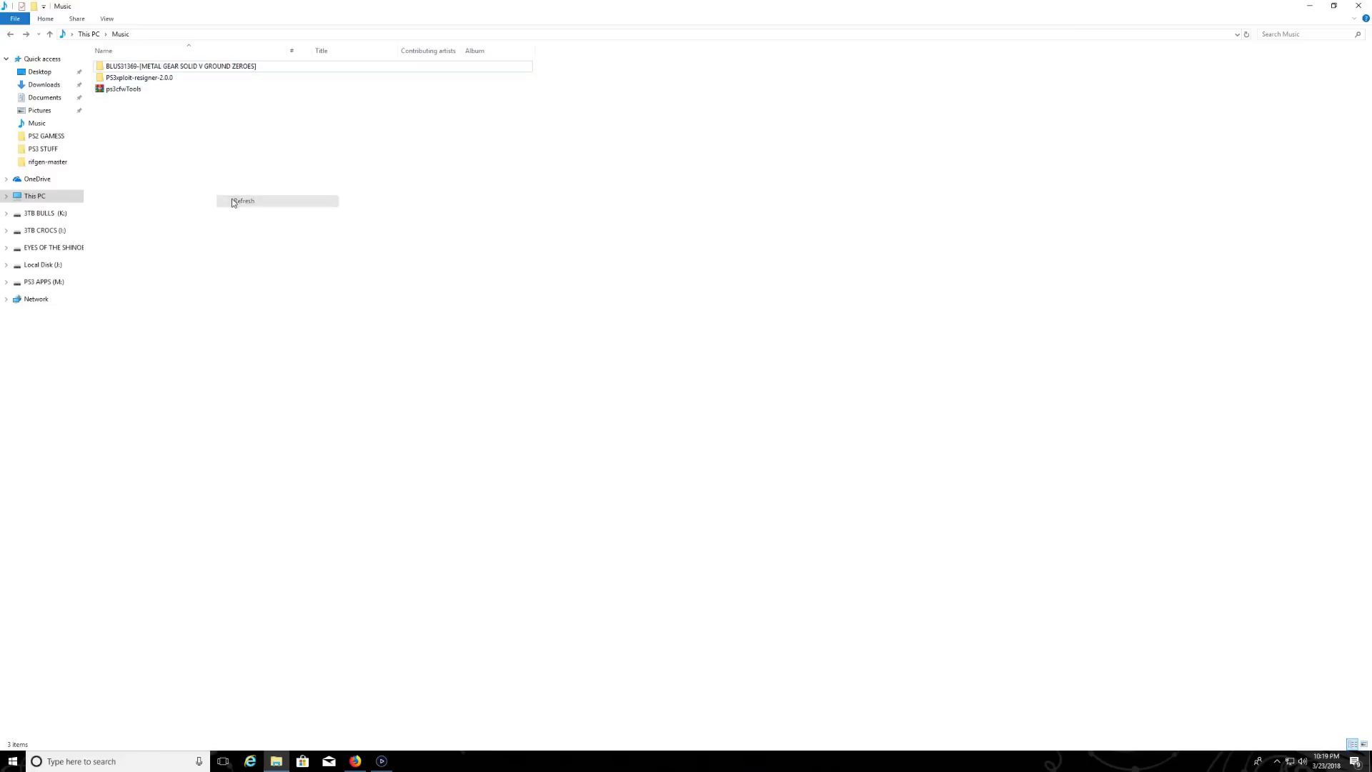
pyautogui.click(127, 93)
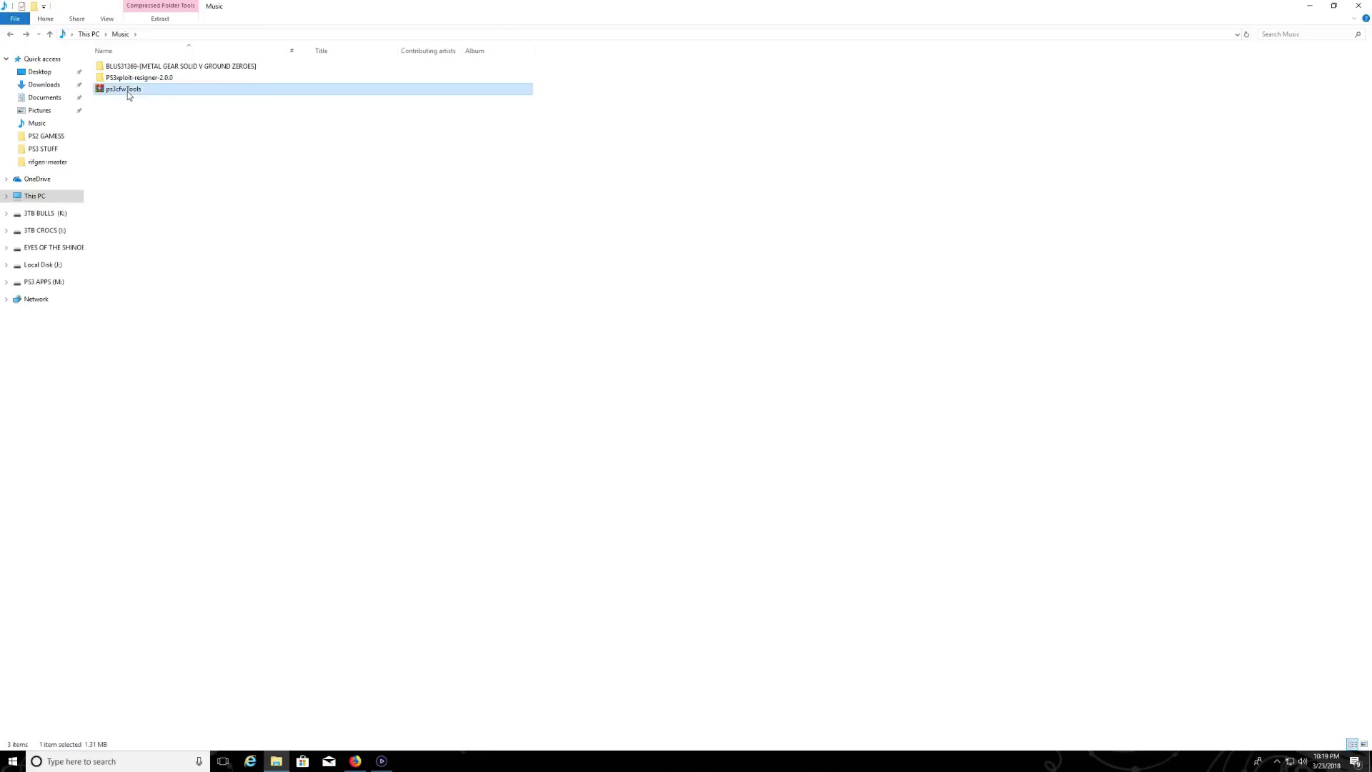
pyautogui.rightClick(129, 94)
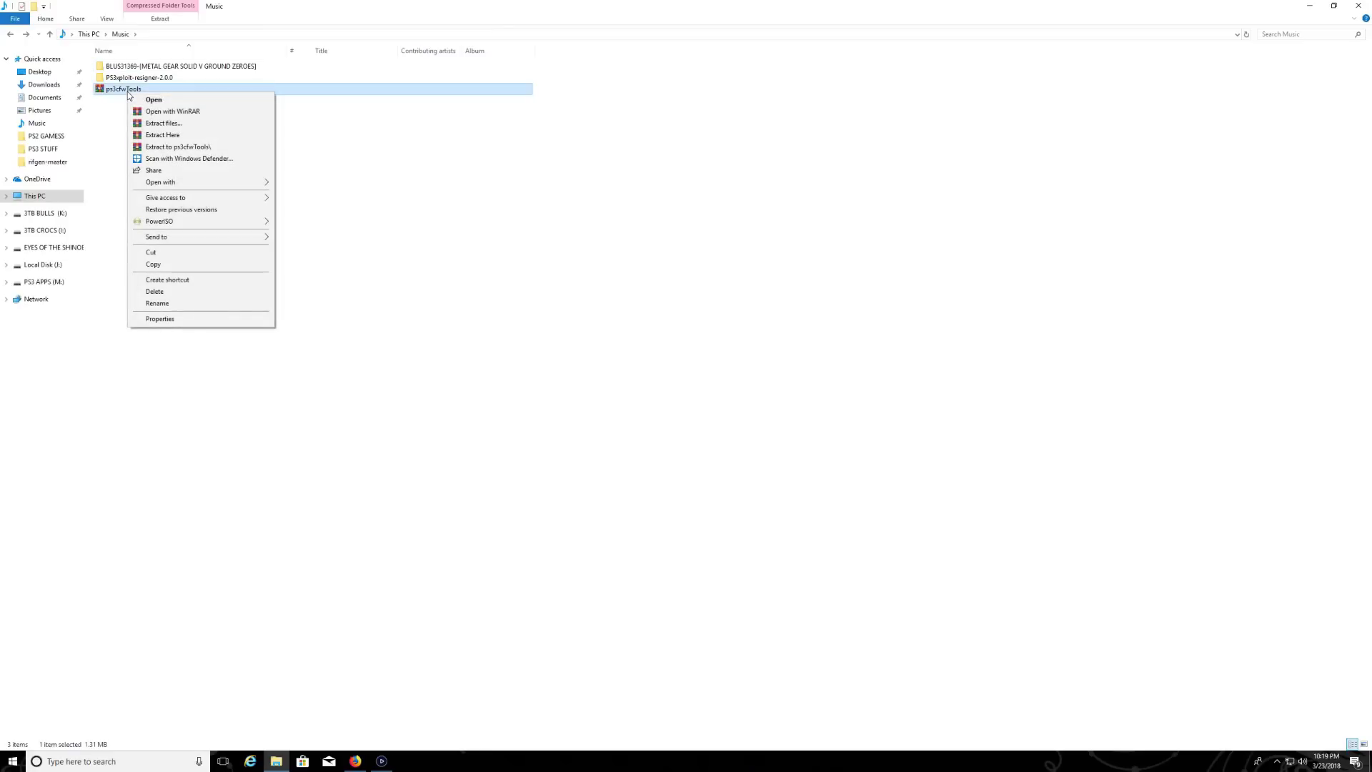
pyautogui.click(180, 136)
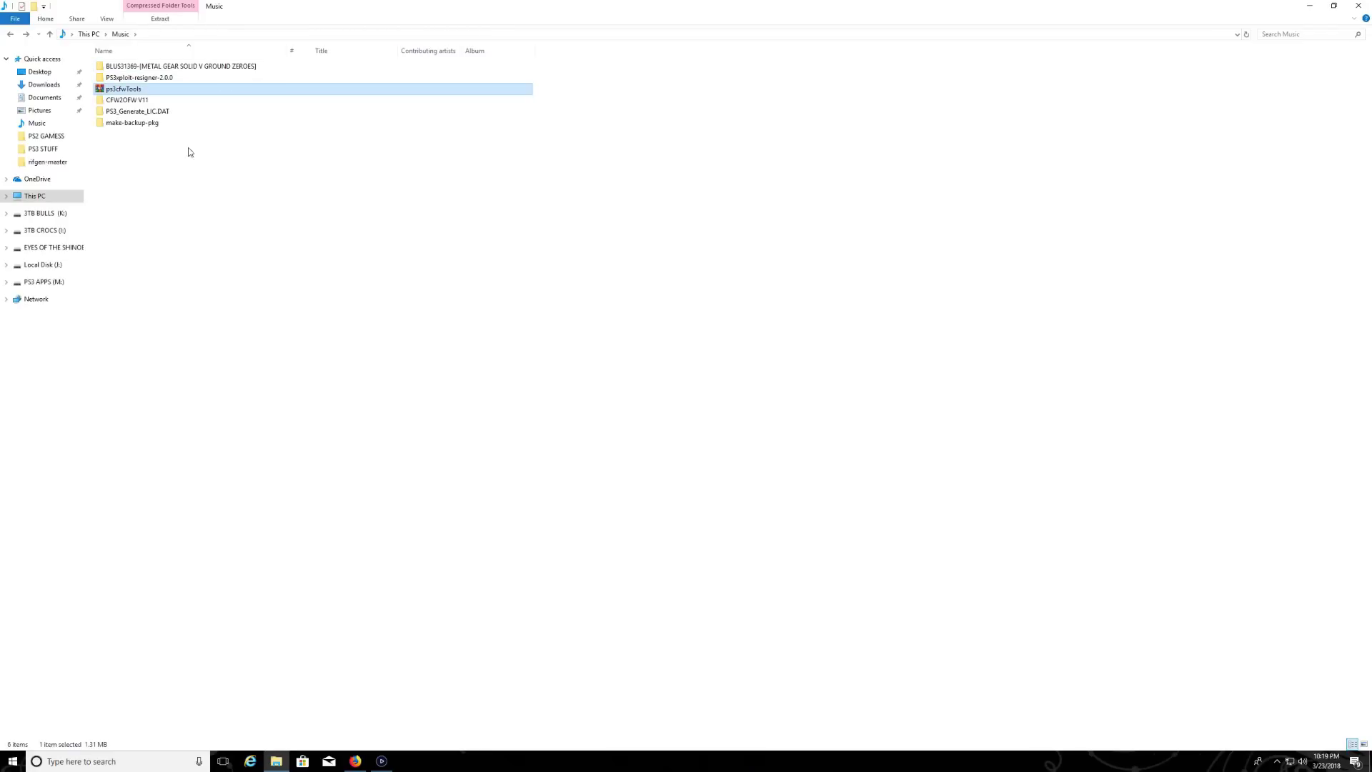
pyautogui.click(203, 165)
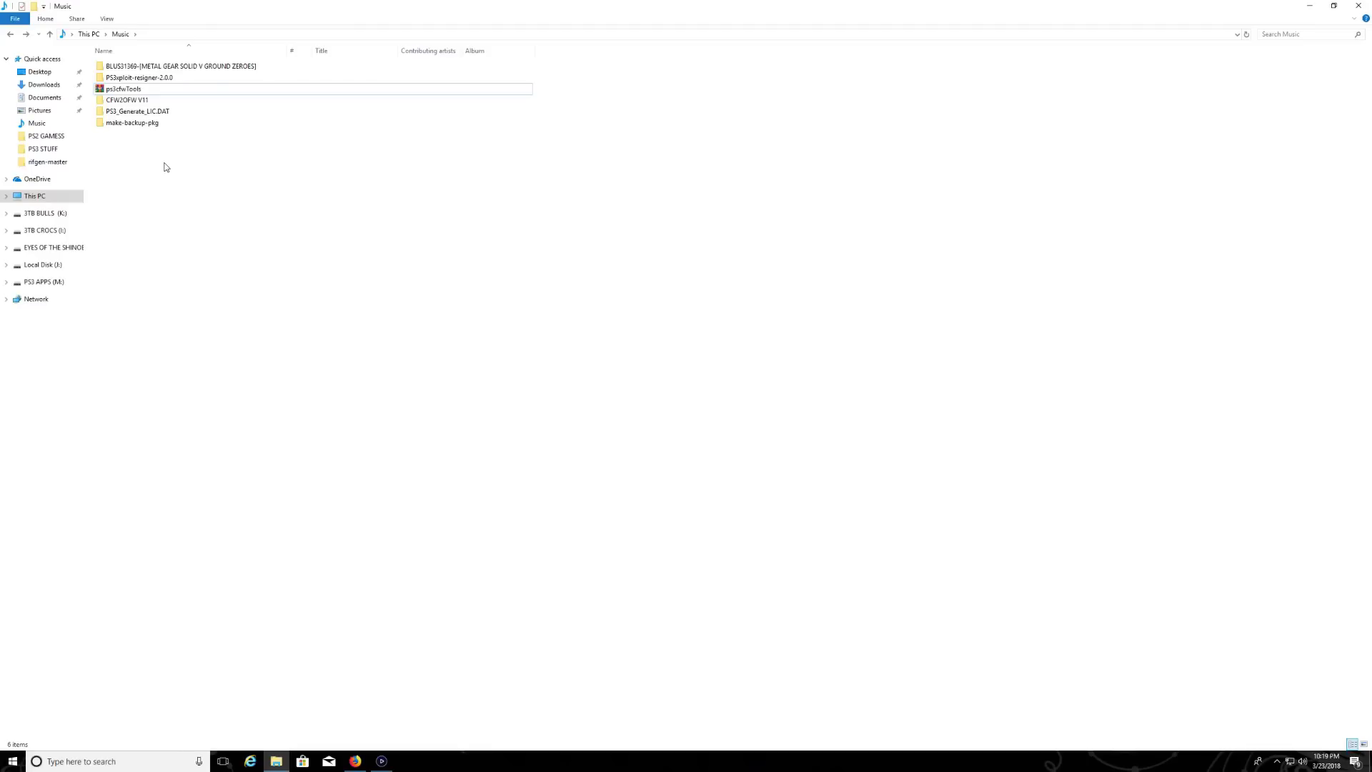
pyautogui.moveTo(153, 169)
pyautogui.mouseDown()
pyautogui.moveTo(144, 106)
pyautogui.moveTo(167, 172)
pyautogui.mouseUp()
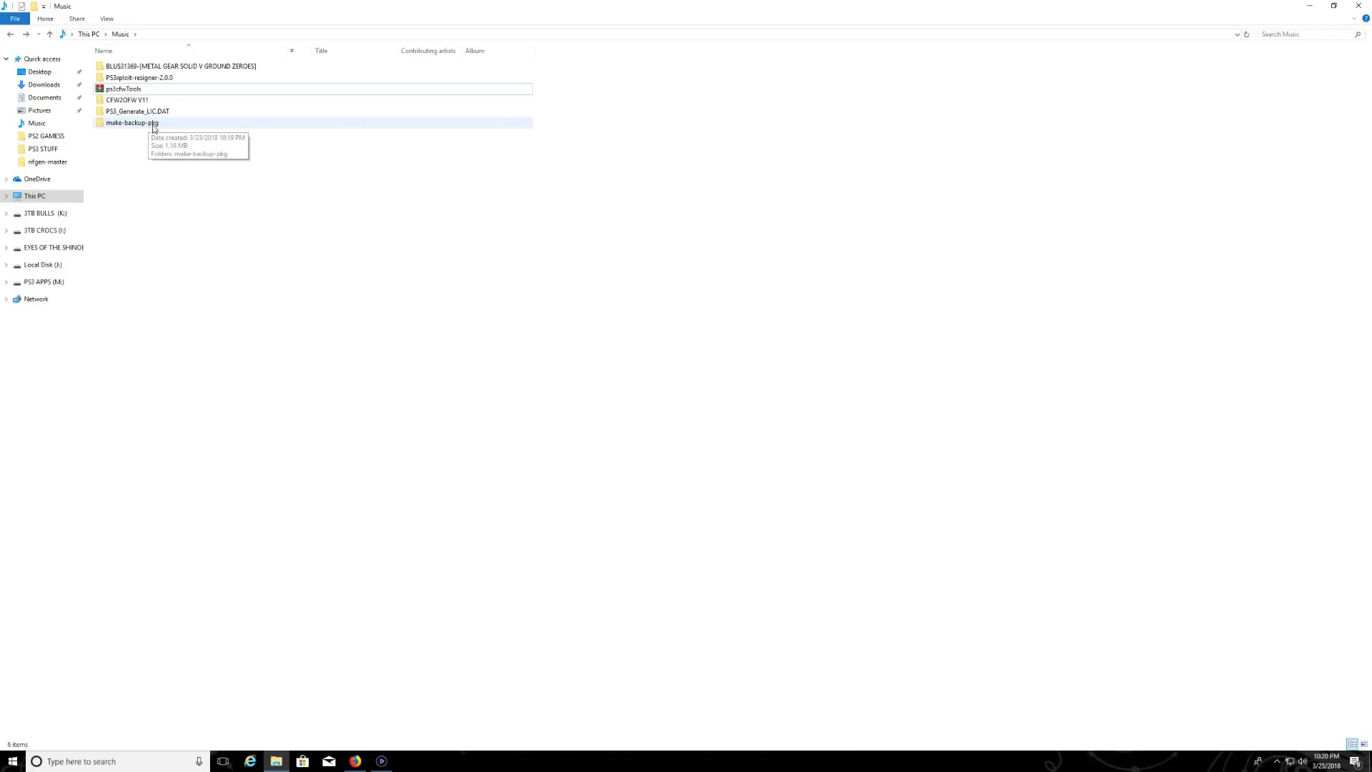
pyautogui.moveTo(144, 111)
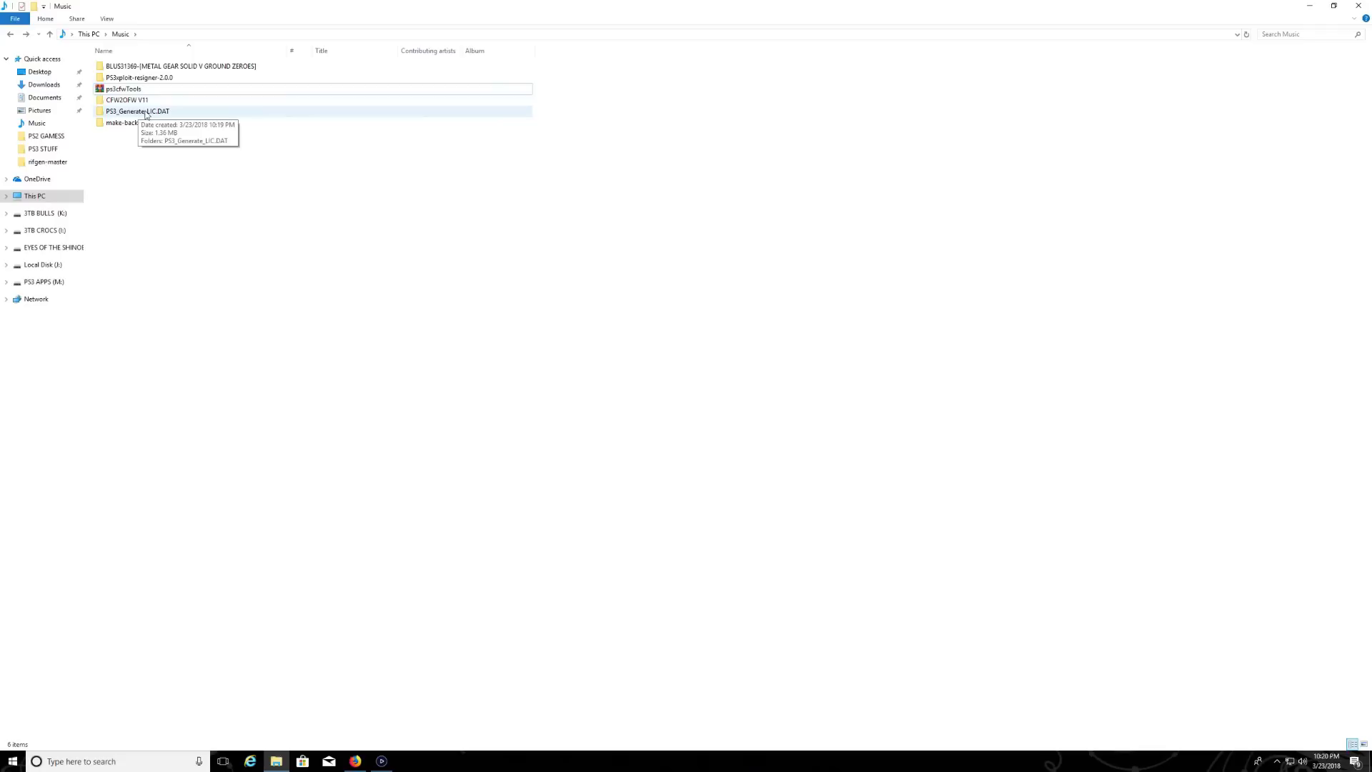
# Delete the LICDIR folder from BLUS31369\PS3_GAME and go back to Music.
pyautogui.doubleClick(199, 70)
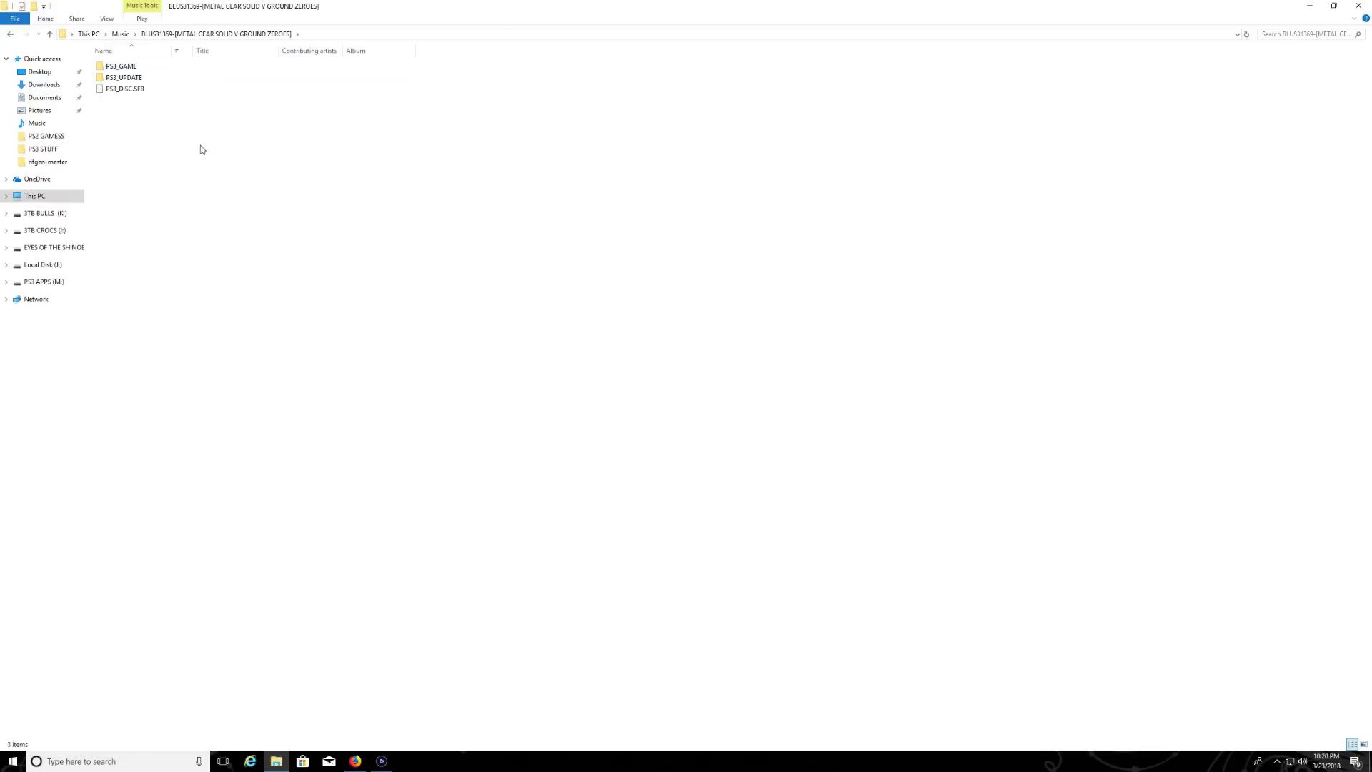
pyautogui.doubleClick(121, 67)
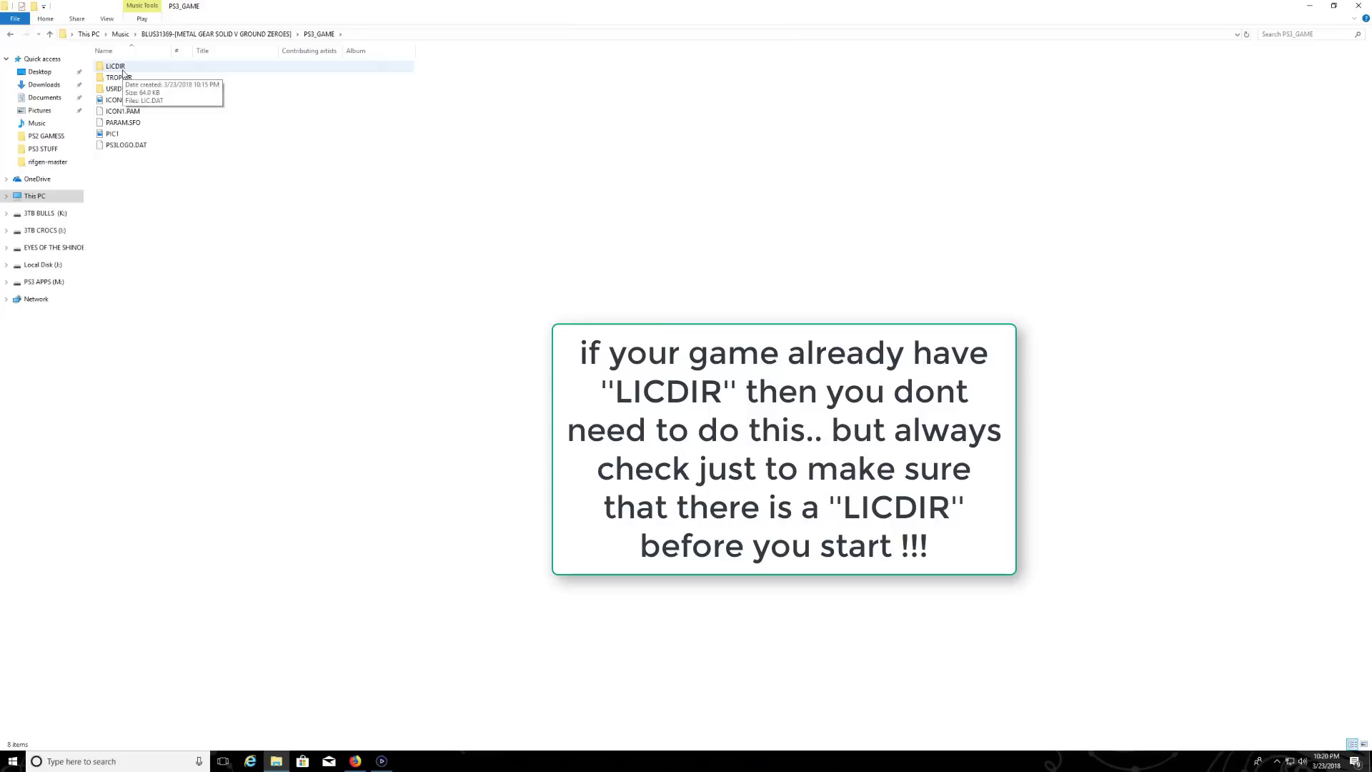
pyautogui.moveTo(116, 66)
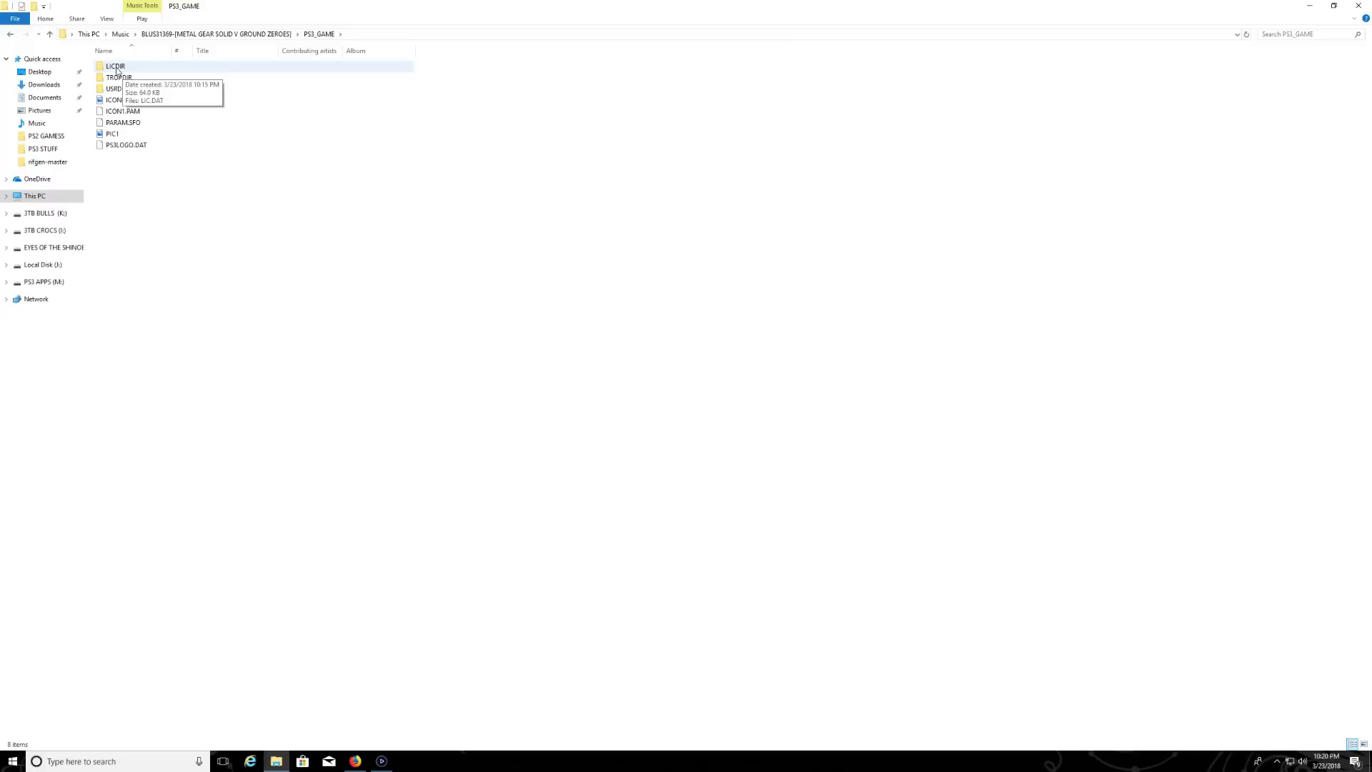
pyautogui.rightClick(116, 71)
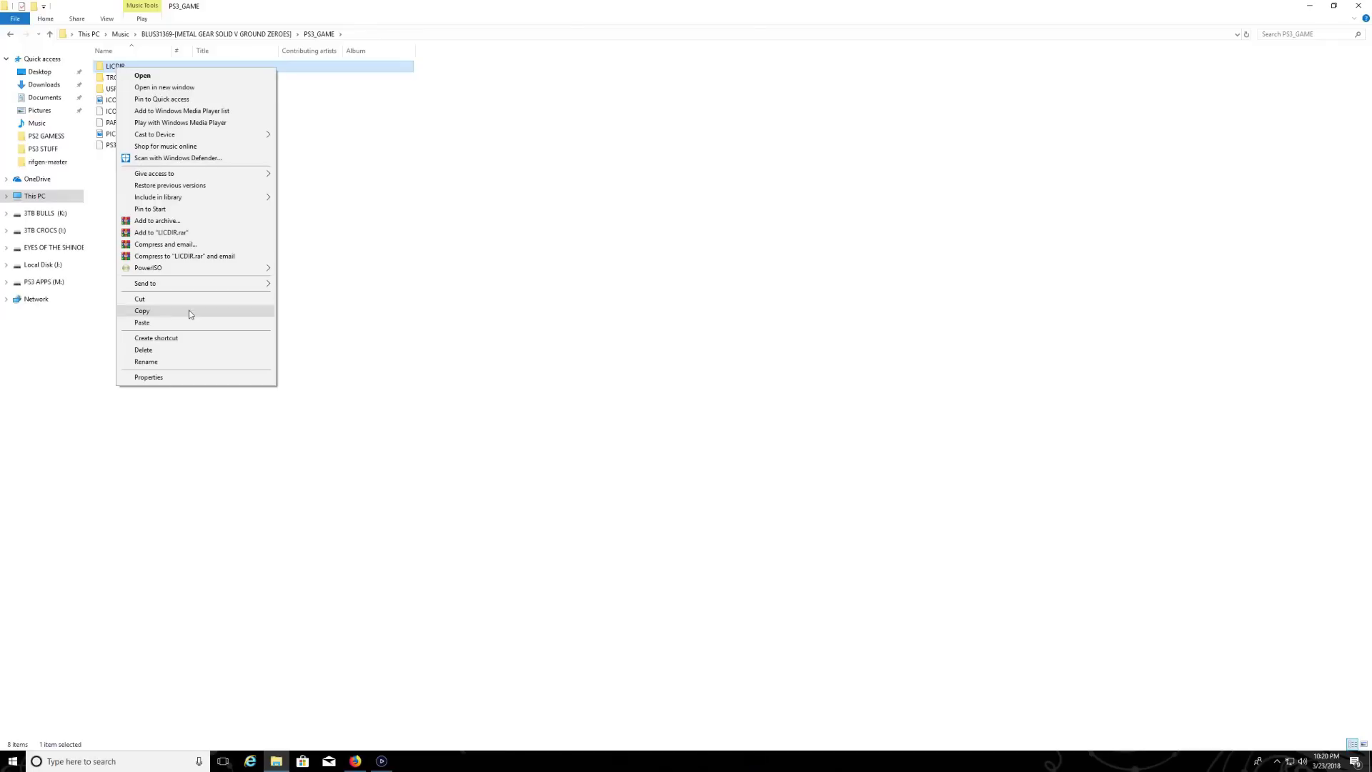
pyautogui.click(153, 350)
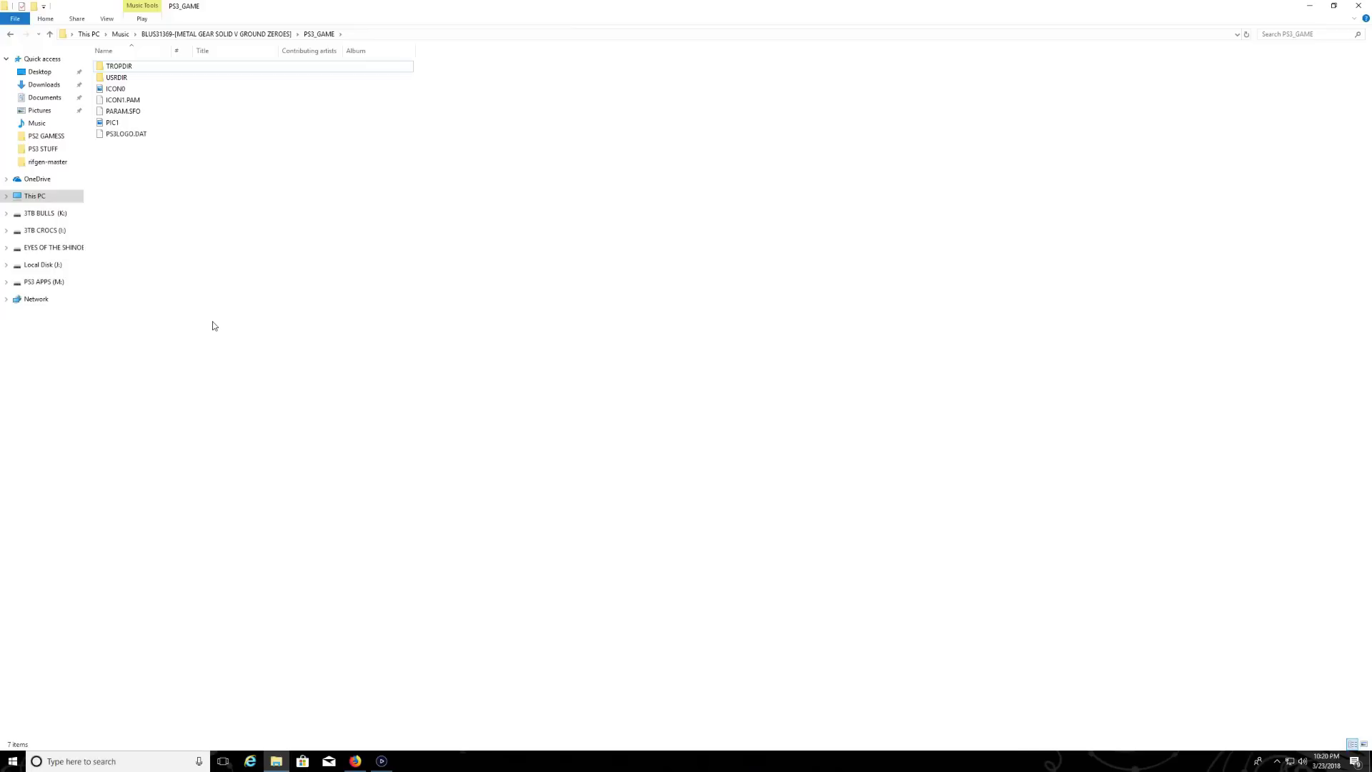
pyautogui.click(11, 34)
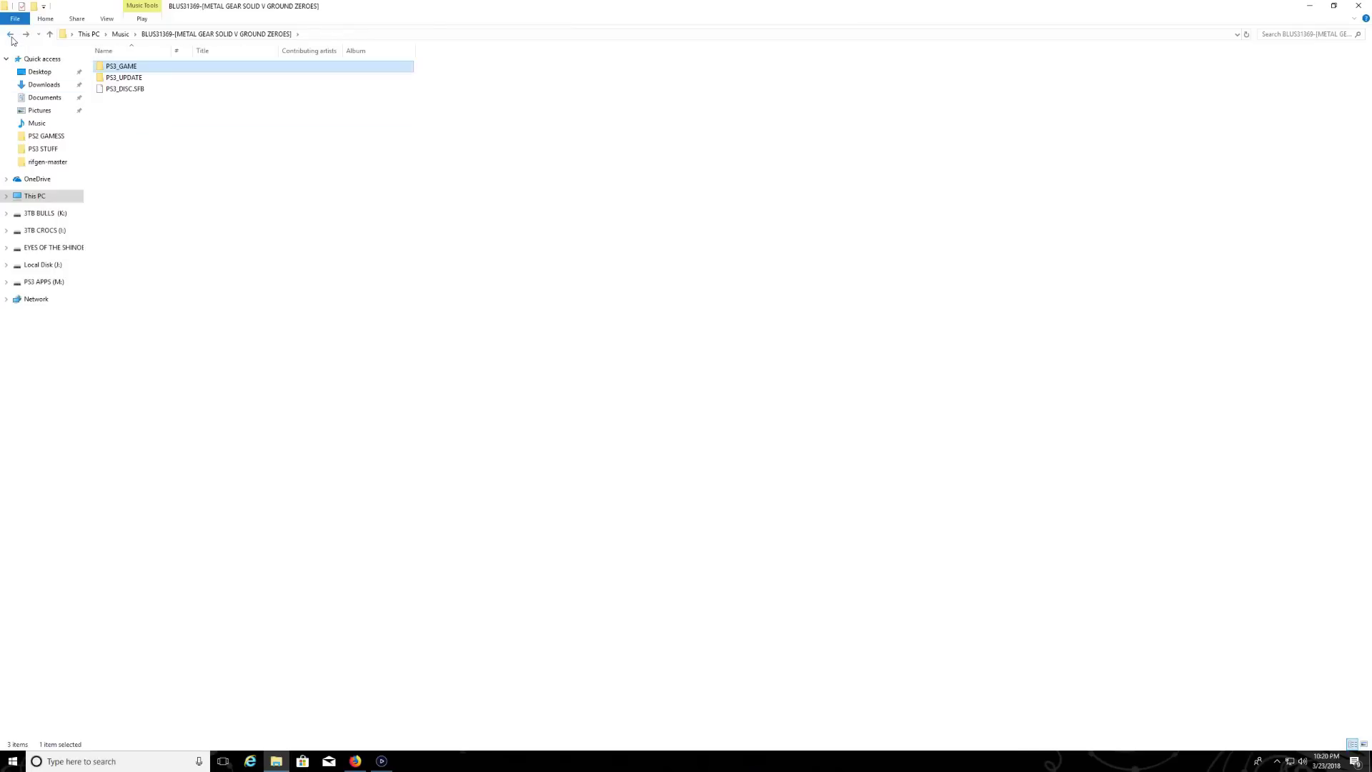
pyautogui.click(10, 35)
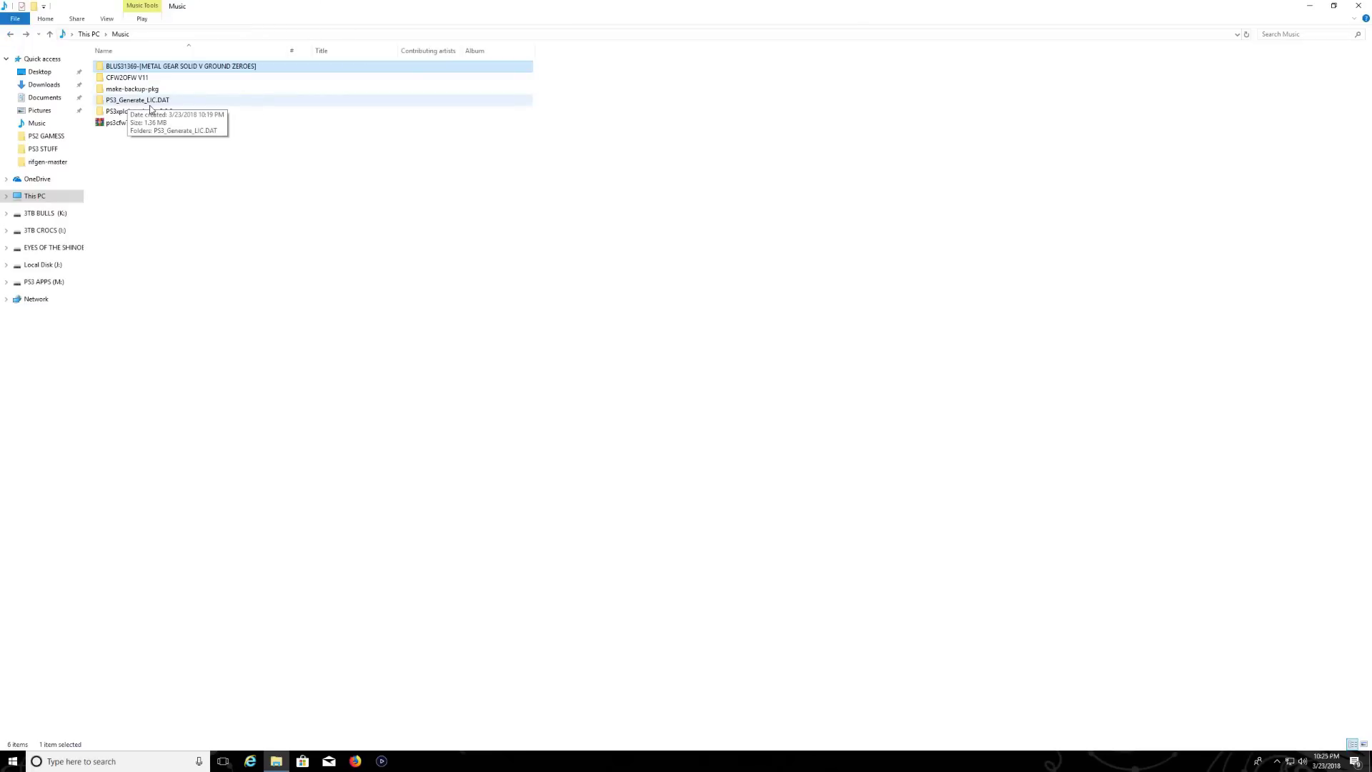
# Launch the PS3 Generate LIC.DAT tool from its folder in a new window.
pyautogui.rightClick(150, 101)
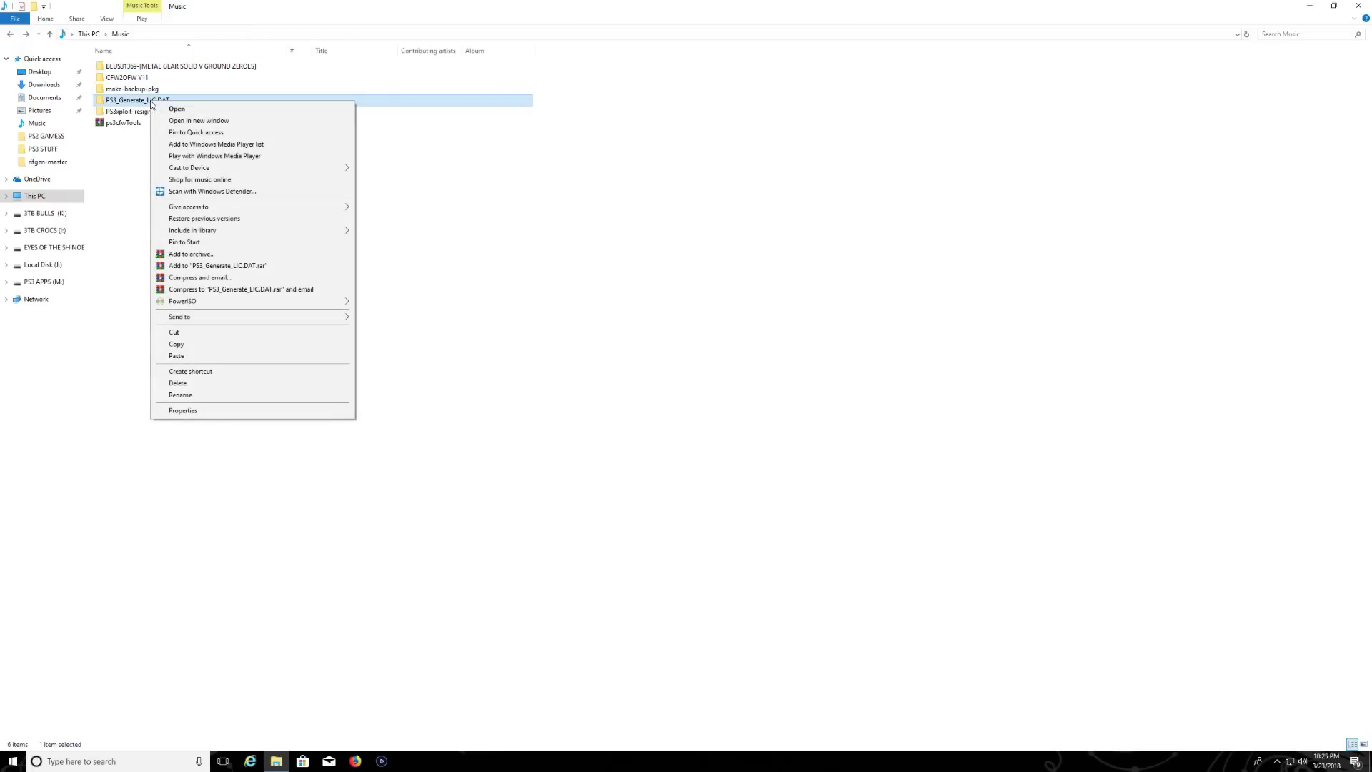
pyautogui.click(205, 122)
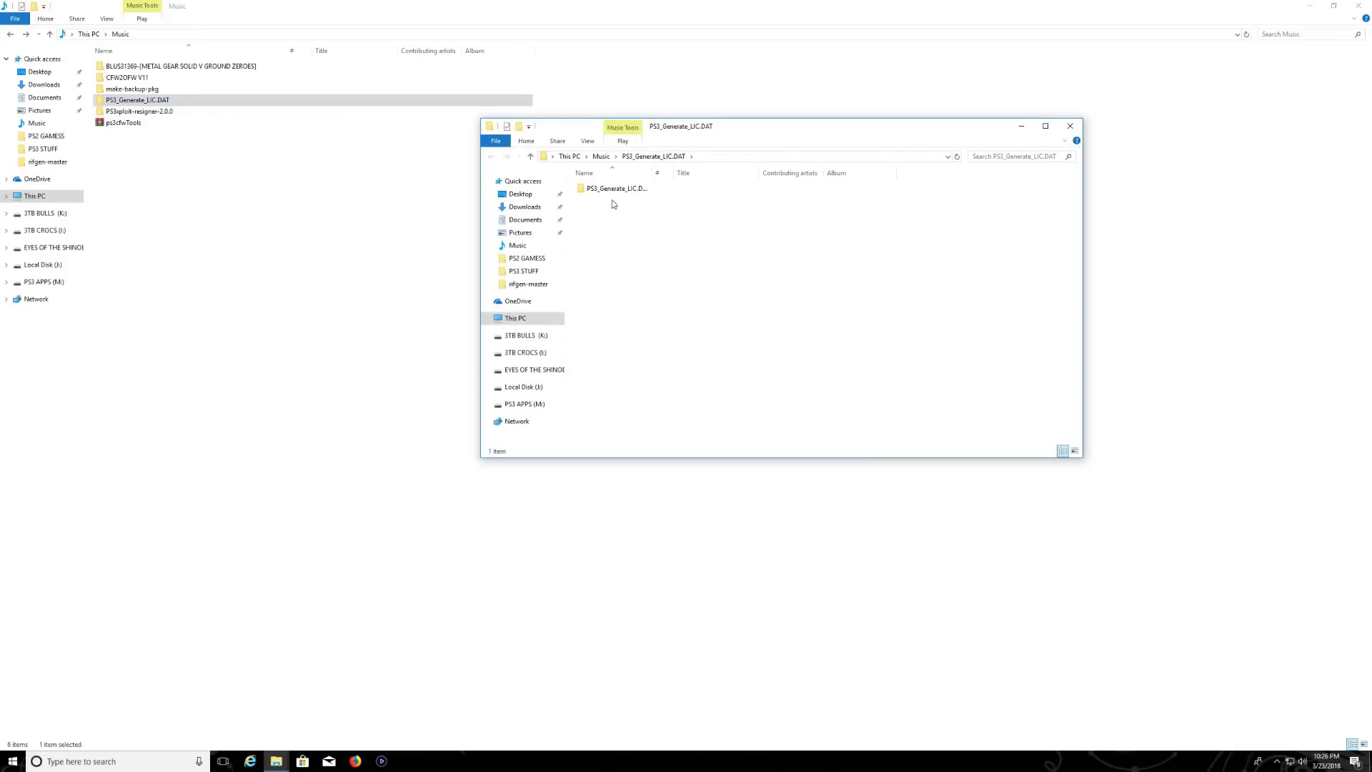
pyautogui.doubleClick(624, 190)
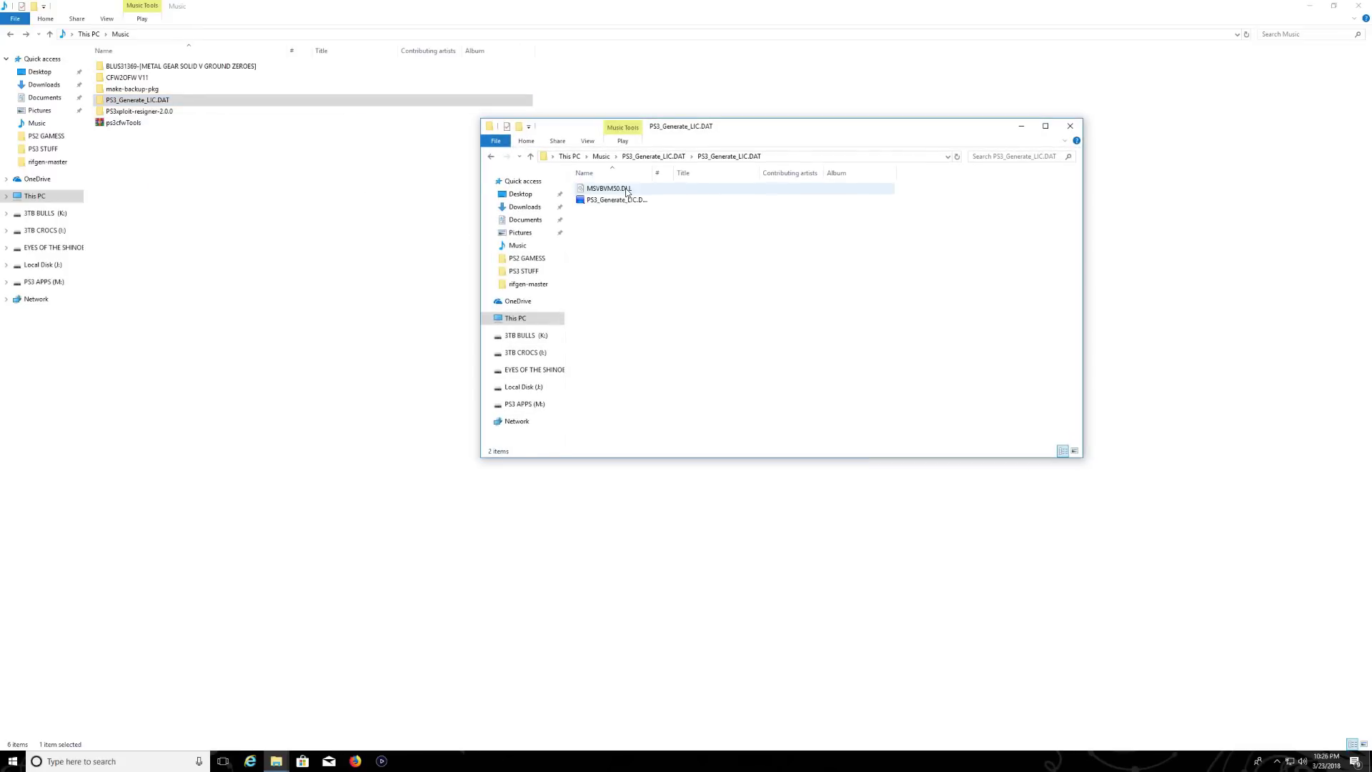
pyautogui.doubleClick(622, 202)
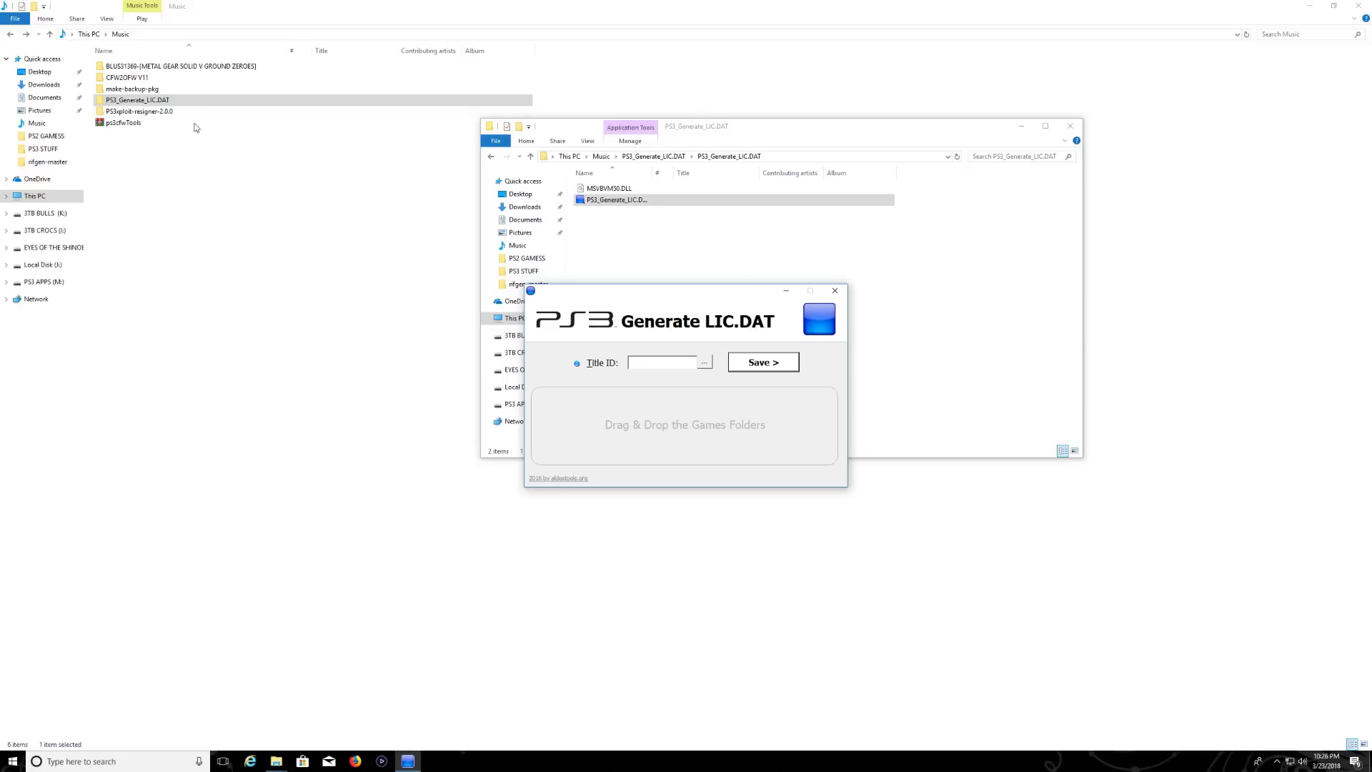
# Drop the BLUS31369 PS3_GAME folder onto the generator to create one LIC.DAT file.
pyautogui.doubleClick(197, 73)
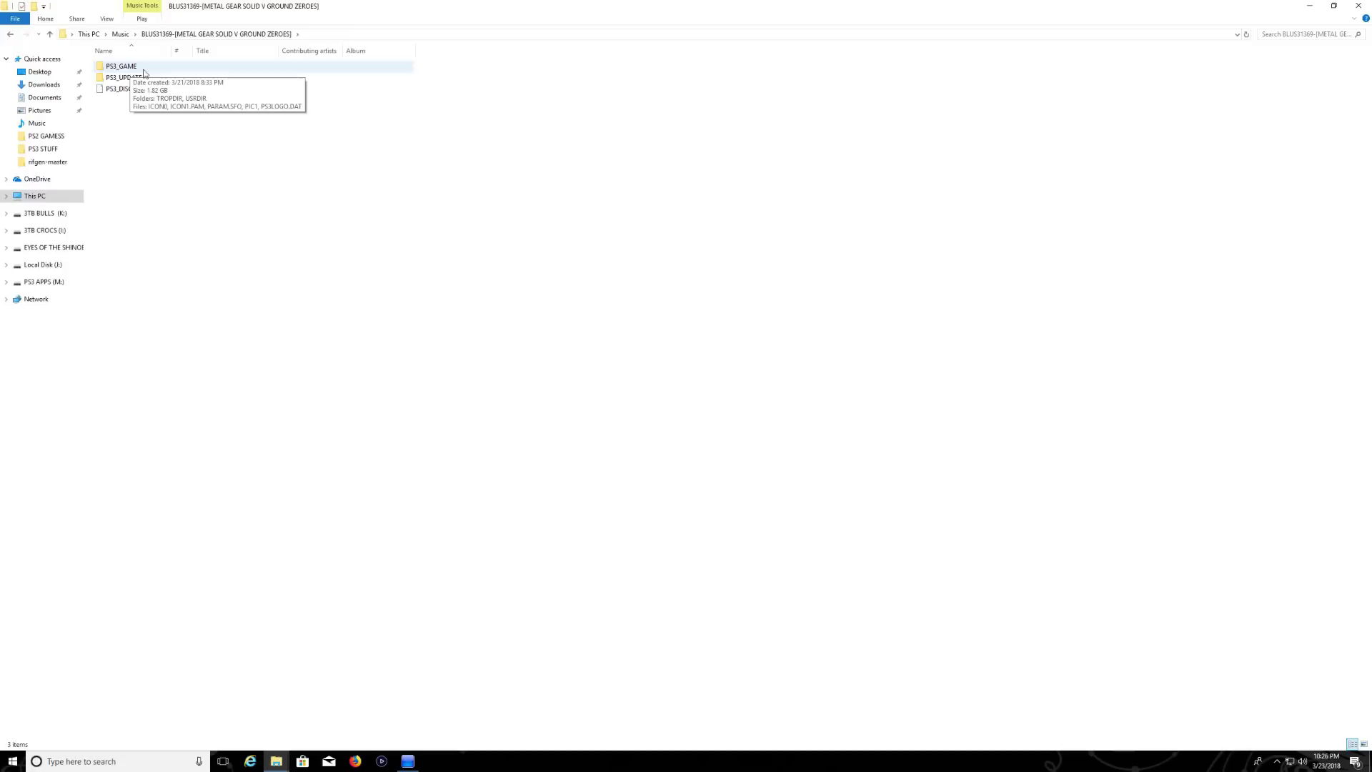
pyautogui.click(419, 761)
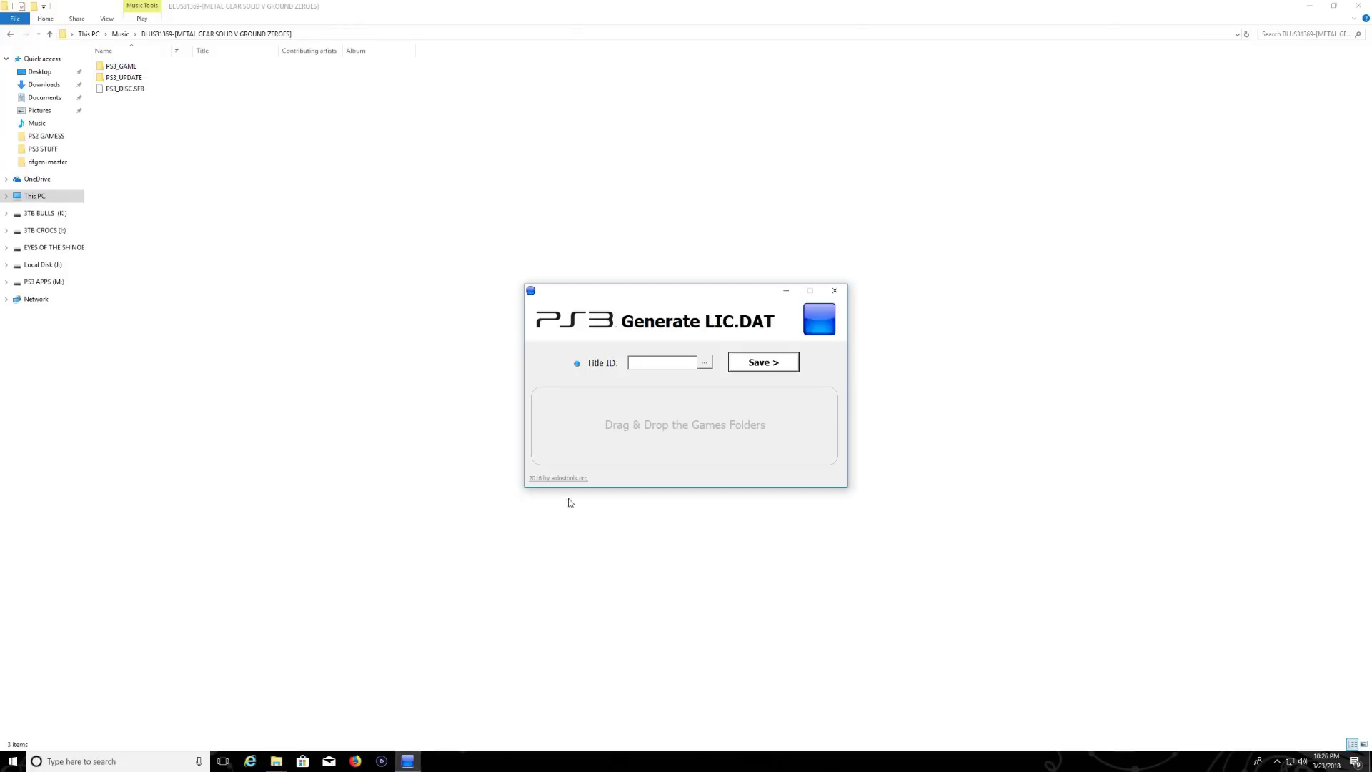
pyautogui.moveTo(122, 65)
pyautogui.mouseDown()
pyautogui.moveTo(603, 395)
pyautogui.moveTo(679, 426)
pyautogui.mouseUp()
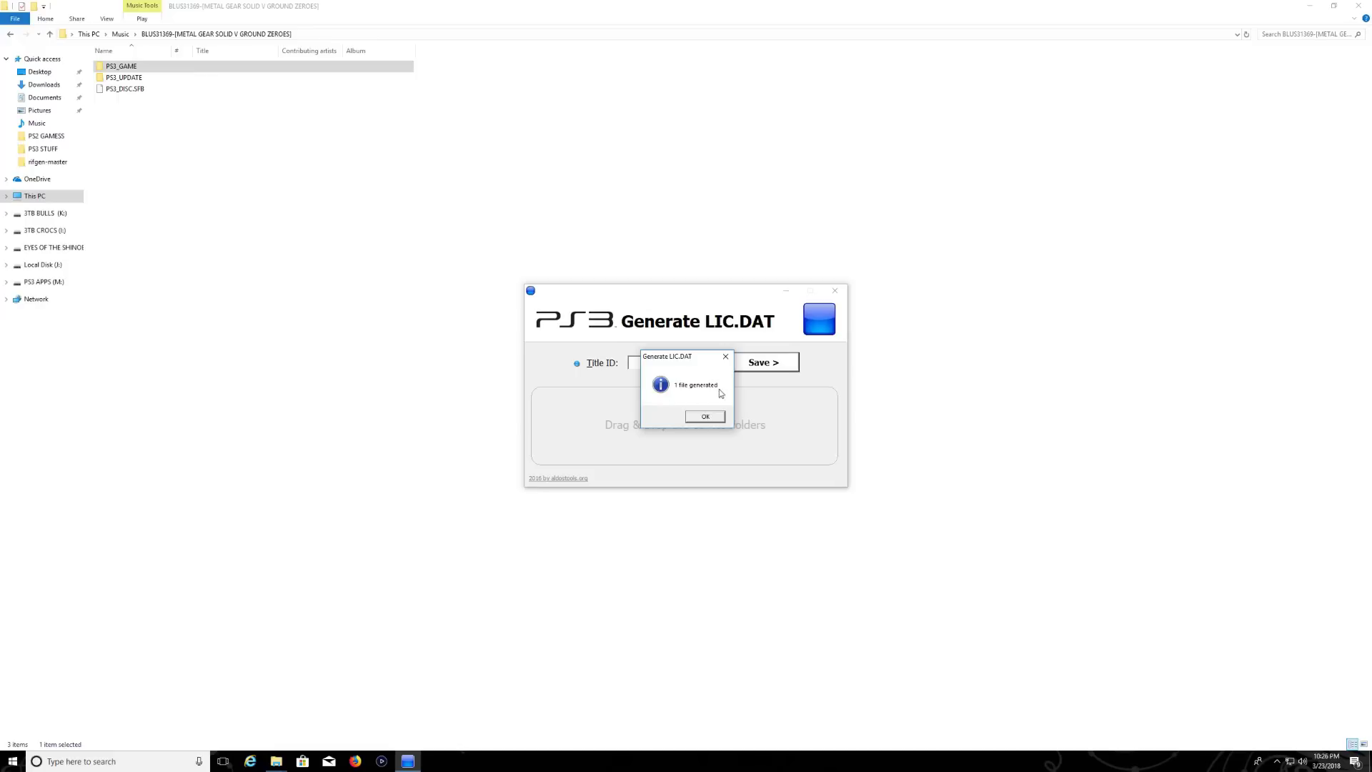
pyautogui.click(706, 417)
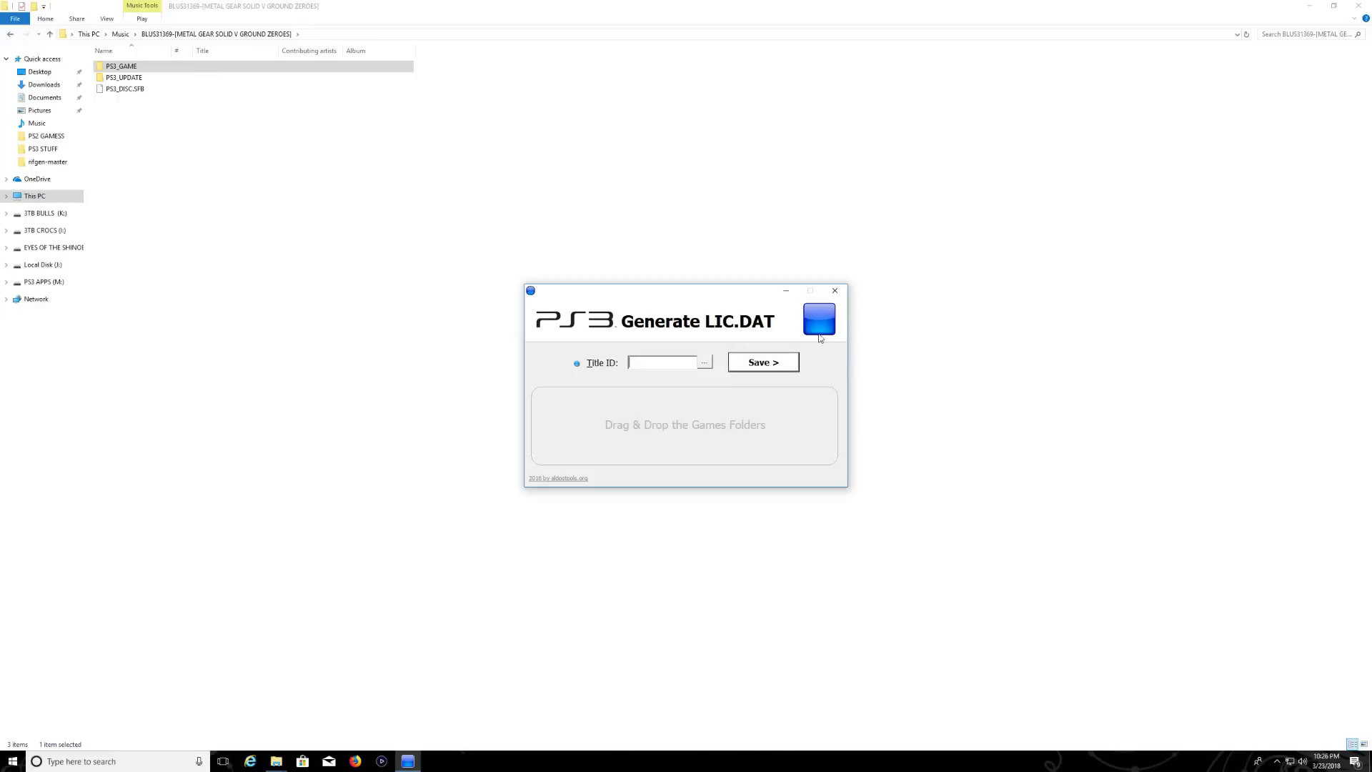
# Close the generator, verify LIC.DAT exists in PS3_GAME\LICDIR, and return to Music.
pyautogui.click(841, 295)
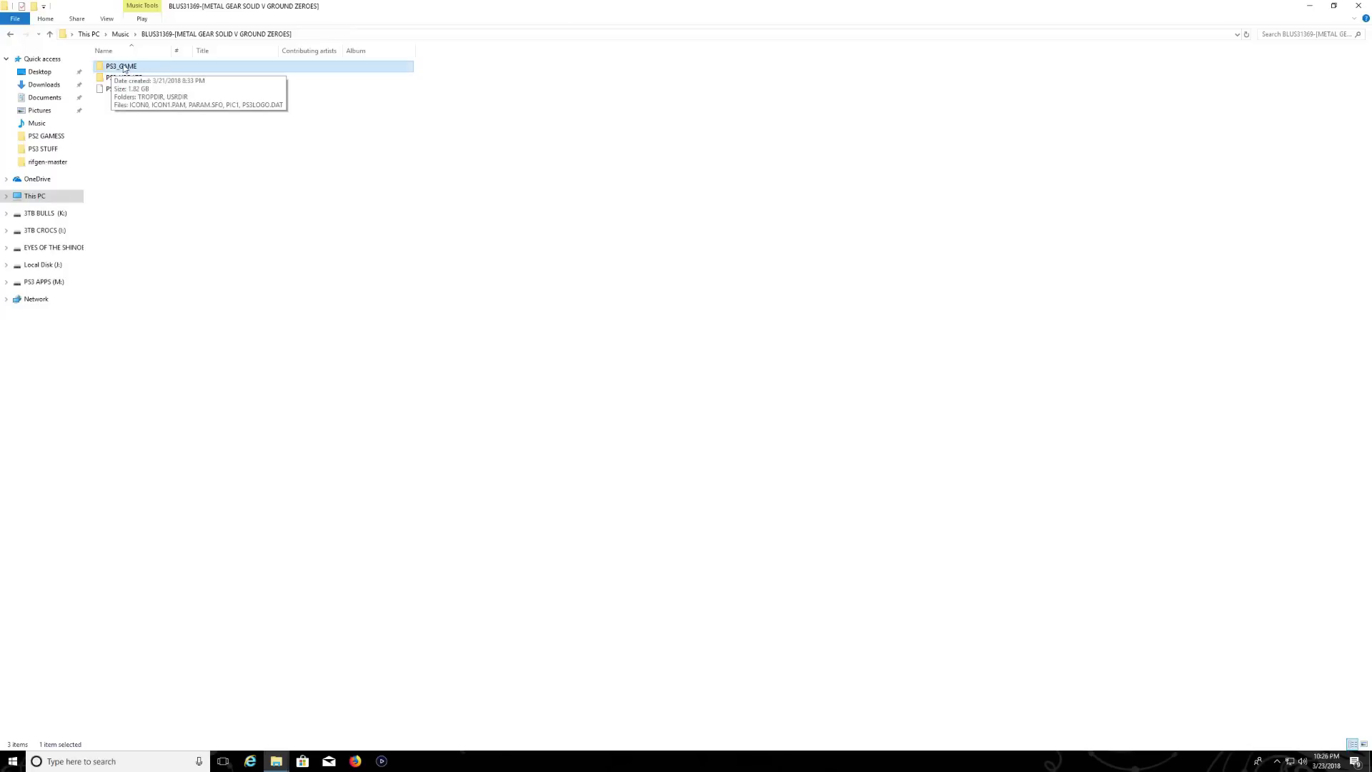
pyautogui.doubleClick(128, 69)
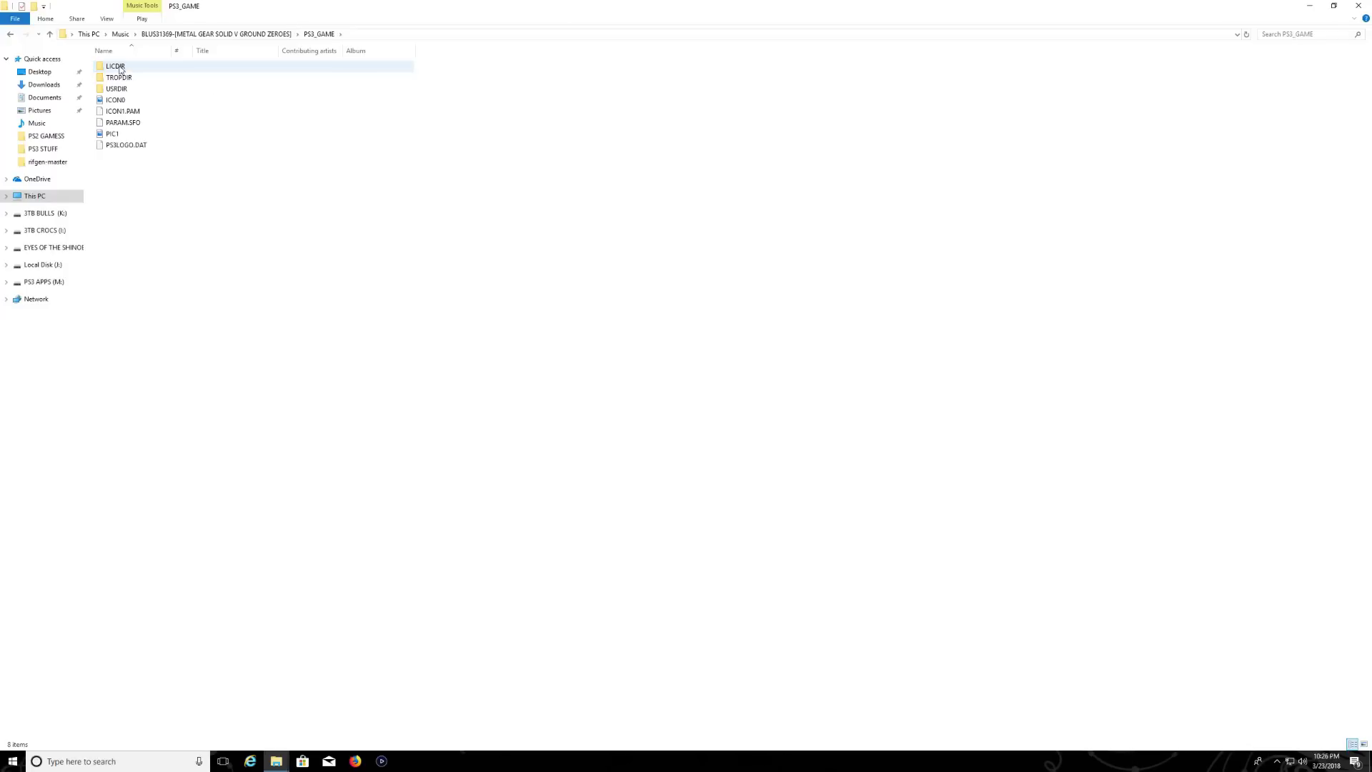
pyautogui.doubleClick(116, 67)
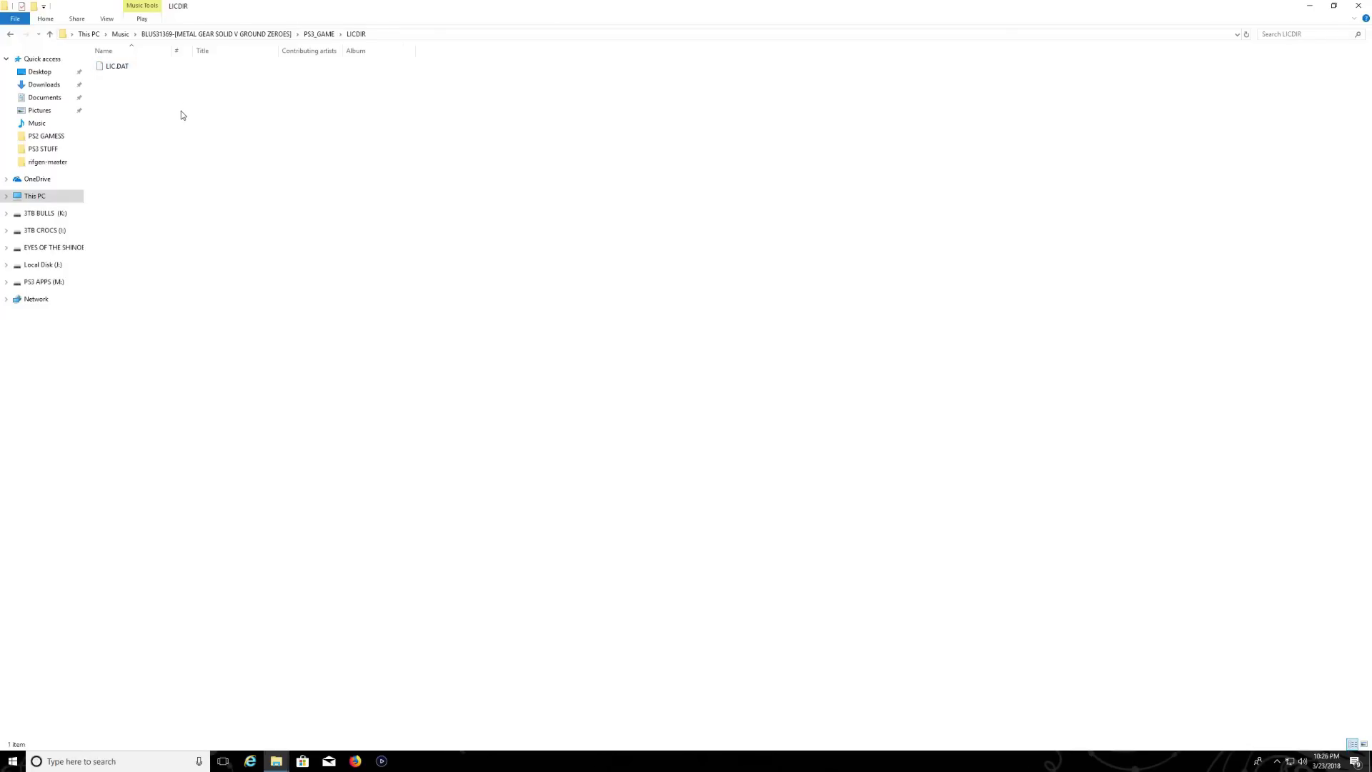
pyautogui.click(11, 35)
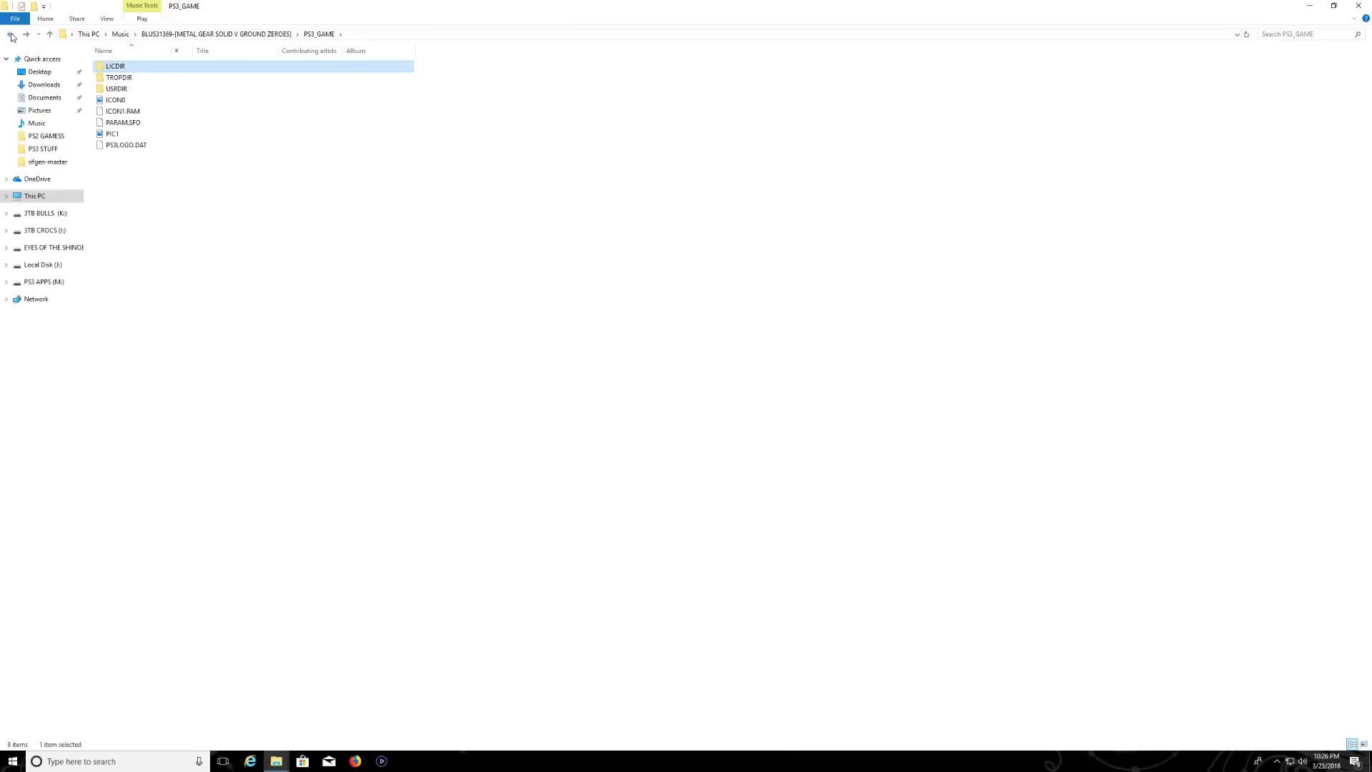
pyautogui.click(12, 35)
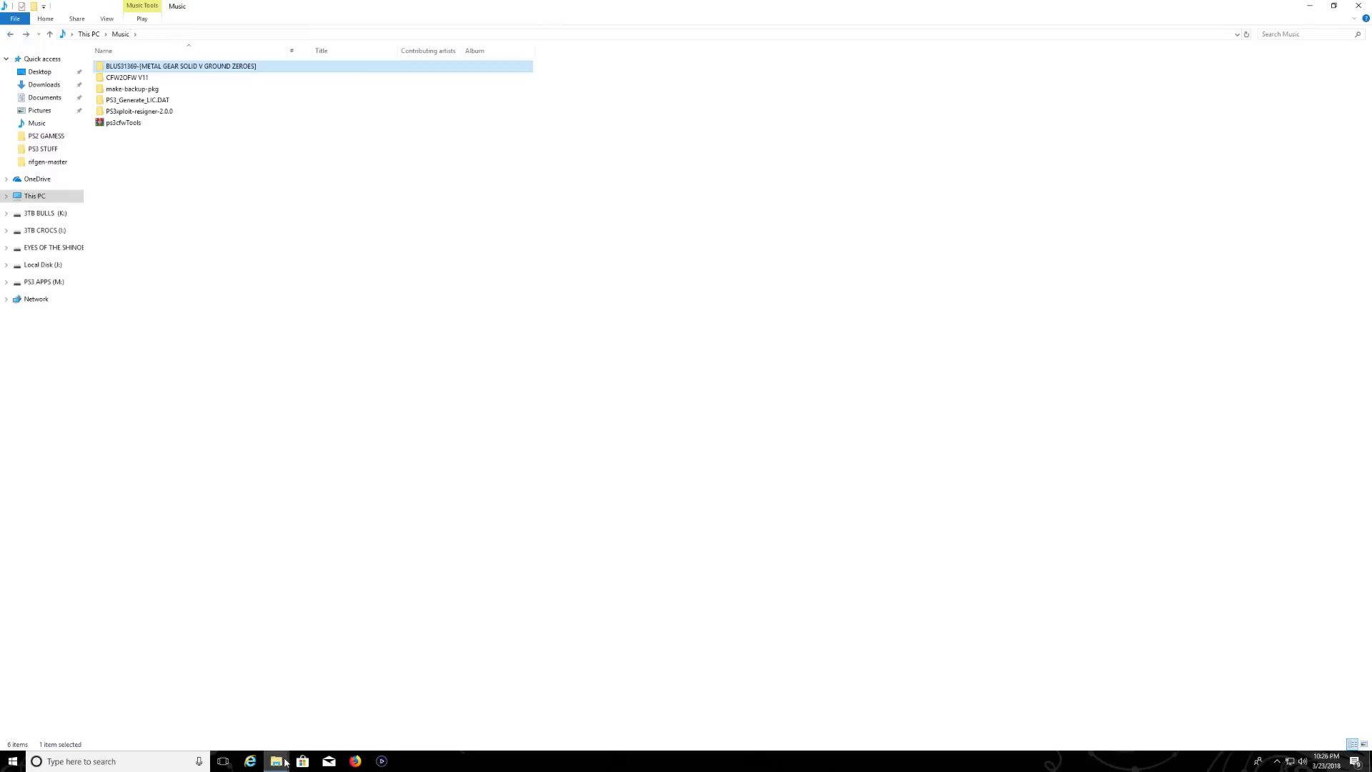
# Copy the PS3_GAME folder from the BLUS31369 game folder.
pyautogui.click(377, 681)
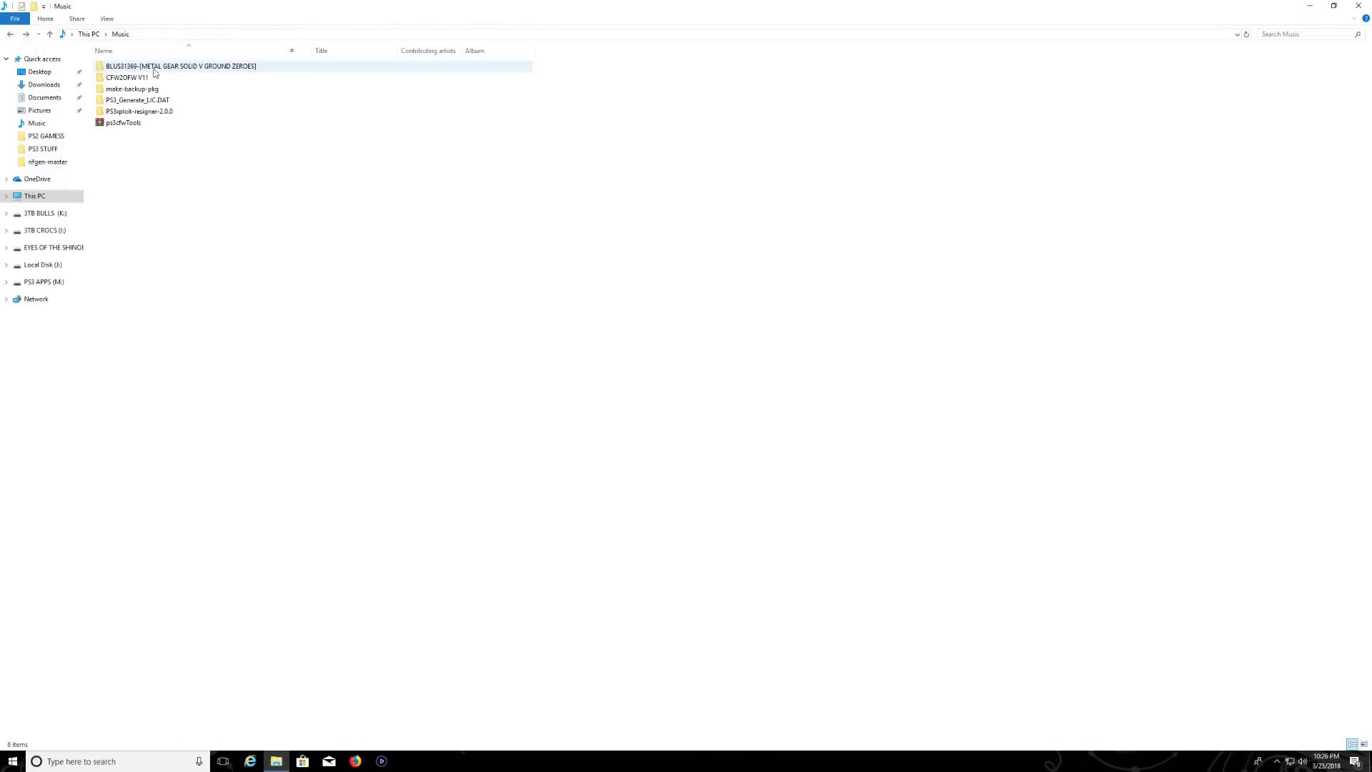
pyautogui.doubleClick(181, 67)
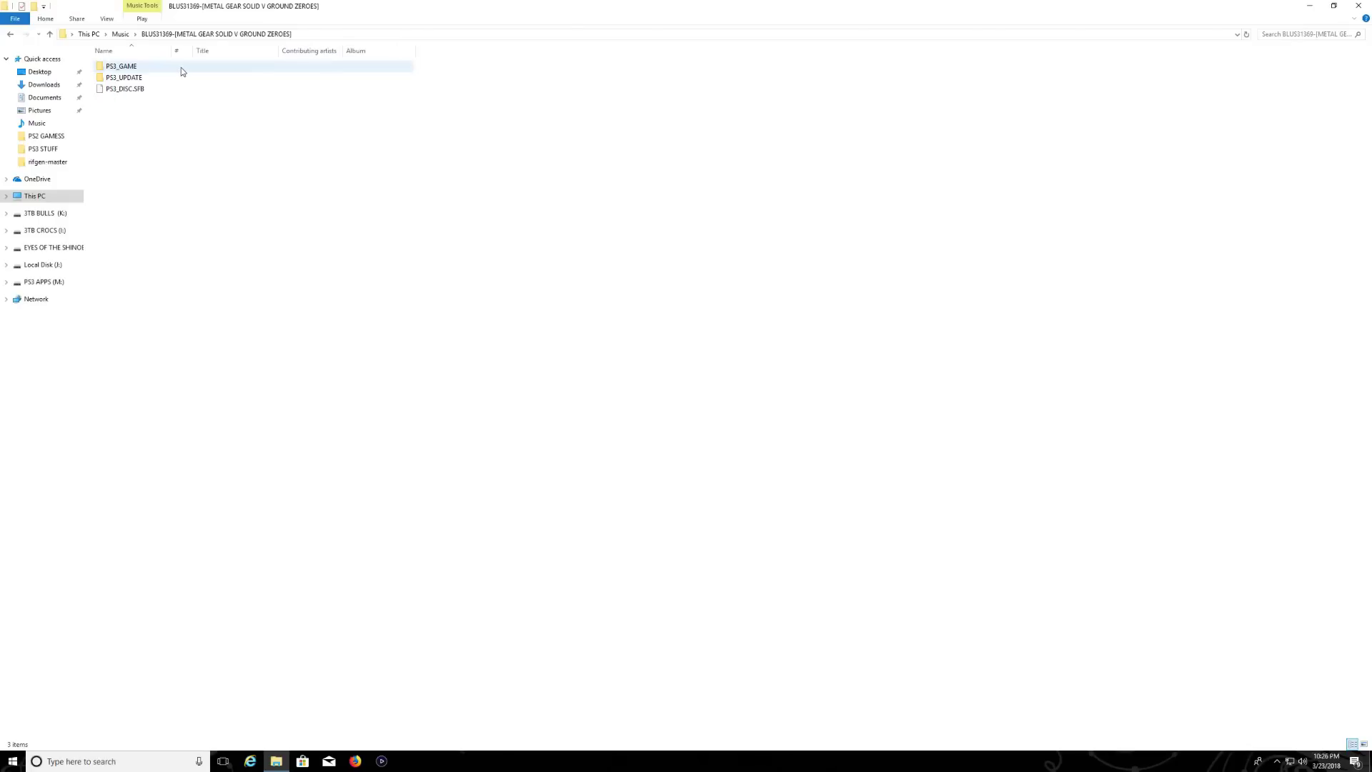
pyautogui.rightClick(125, 70)
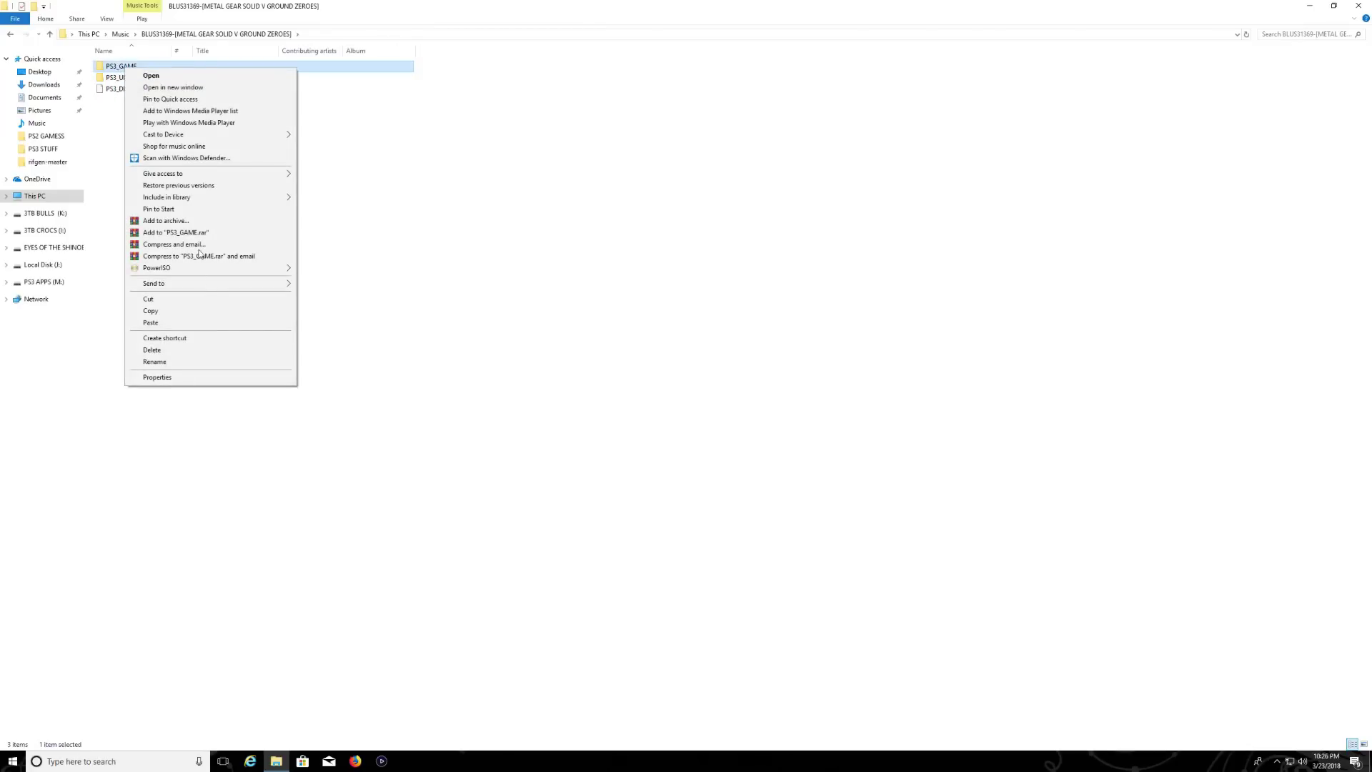
pyautogui.click(160, 311)
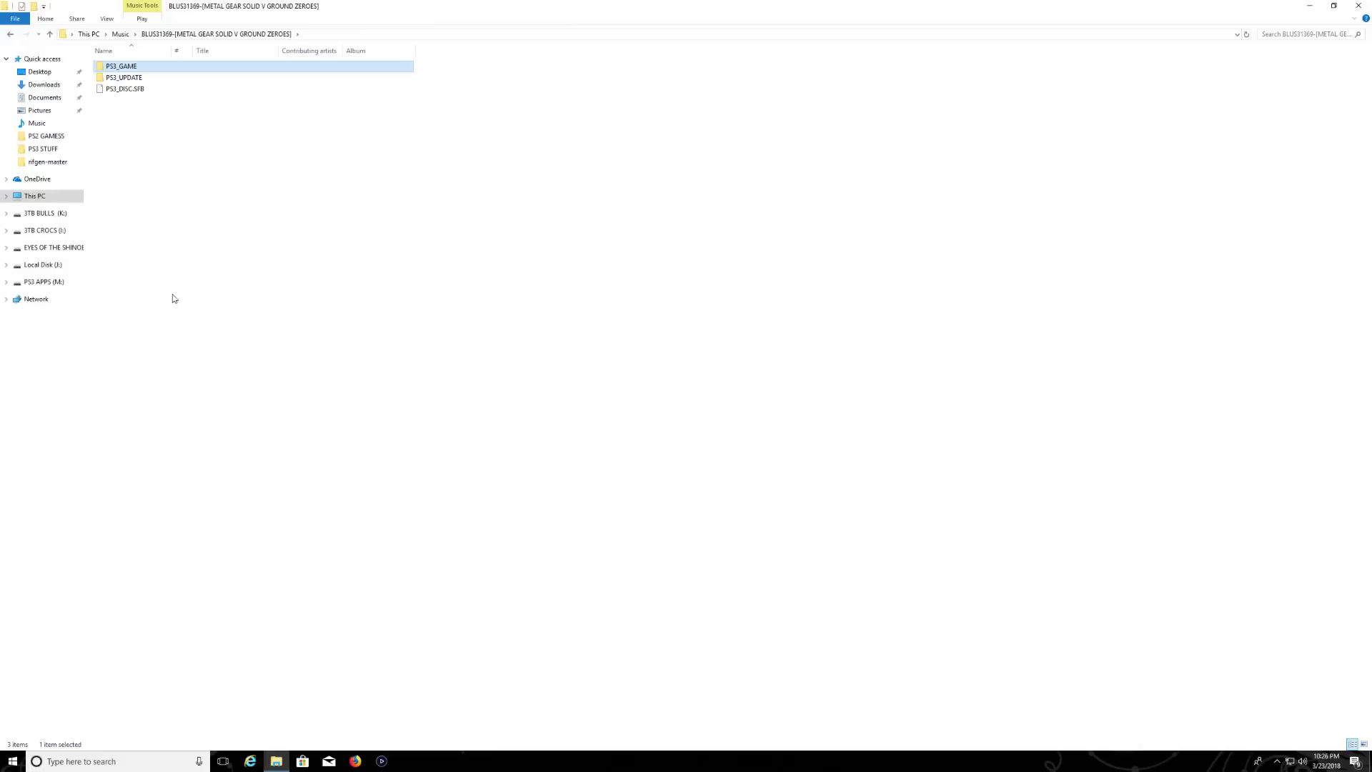
# Paste PS3_GAME into CFW2OFW V11 and convert it to NPUB31369 with CFW2OFW Helper.
pyautogui.click(13, 34)
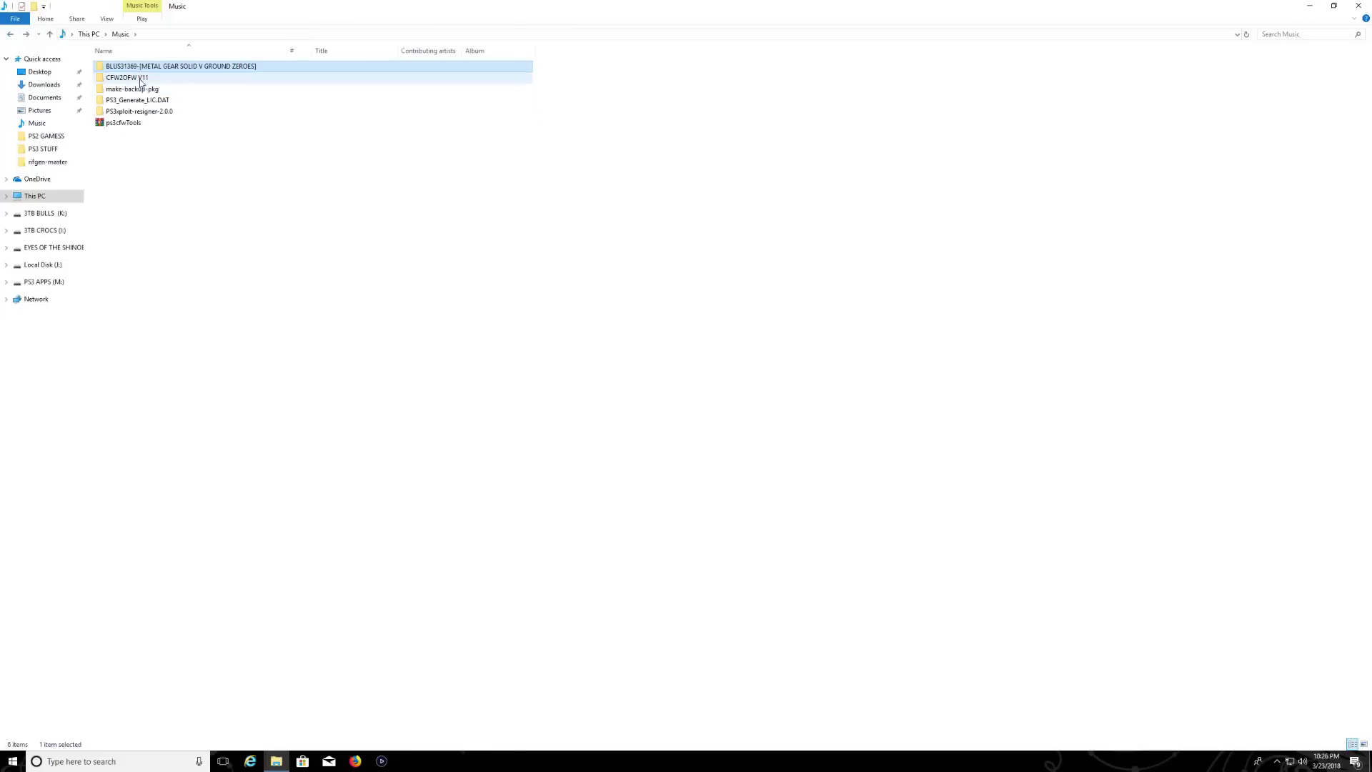
pyautogui.moveTo(127, 77)
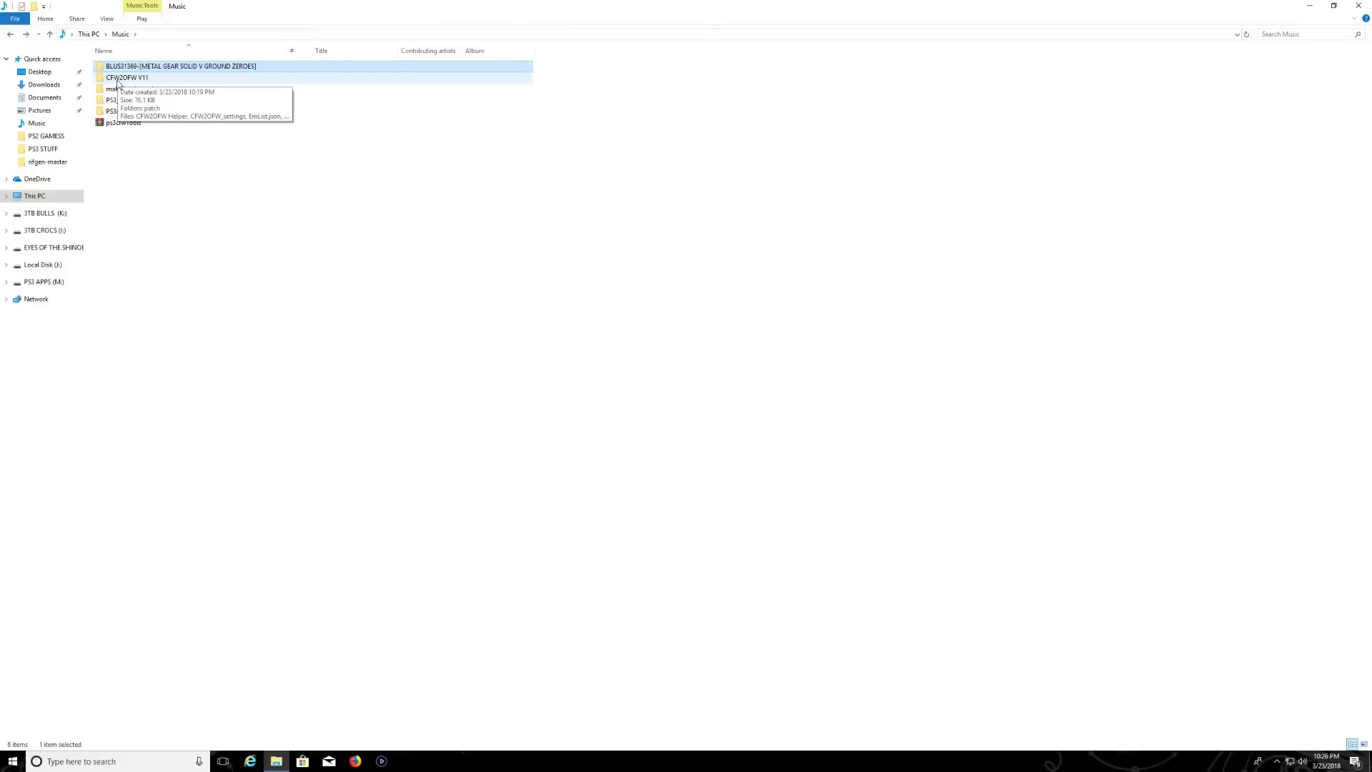
pyautogui.doubleClick(124, 78)
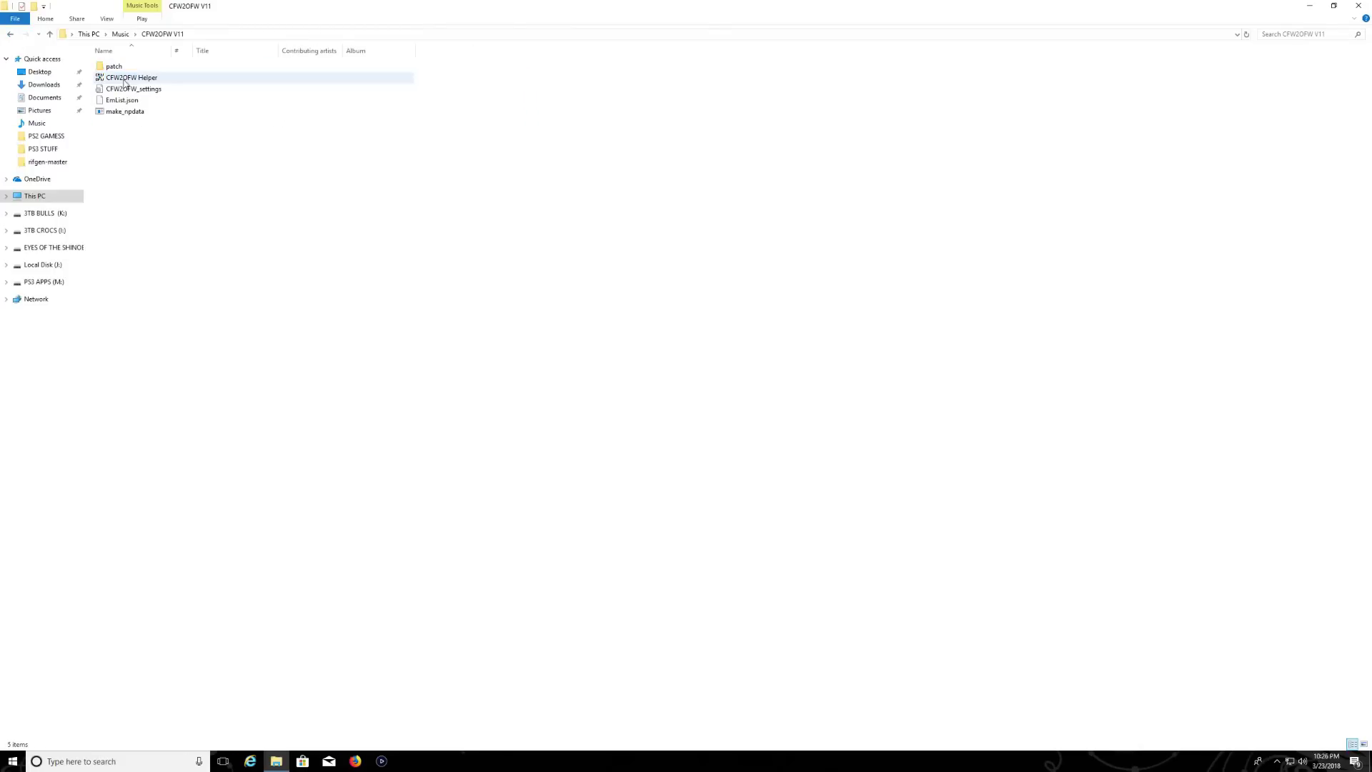
pyautogui.rightClick(174, 177)
pyautogui.click(198, 252)
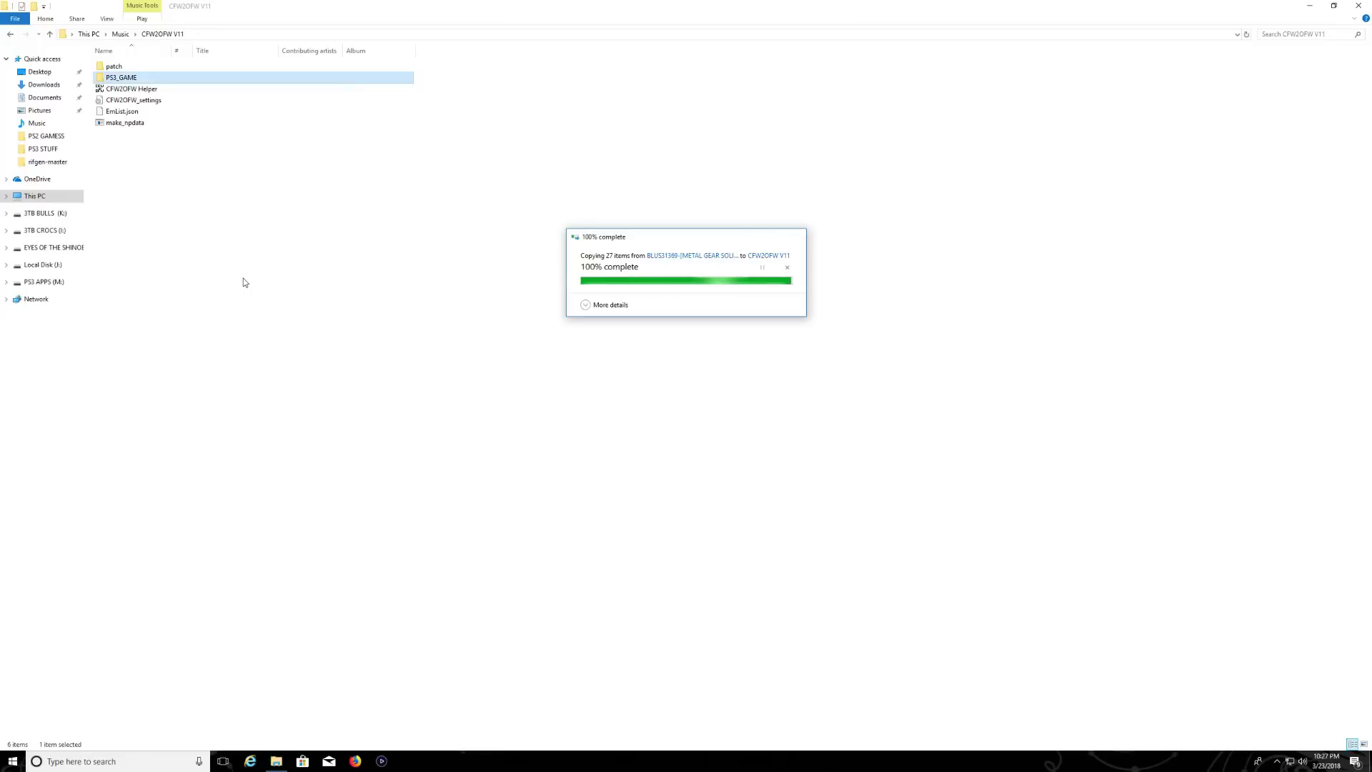
pyautogui.moveTo(122, 77); pyautogui.dragTo(138, 89)
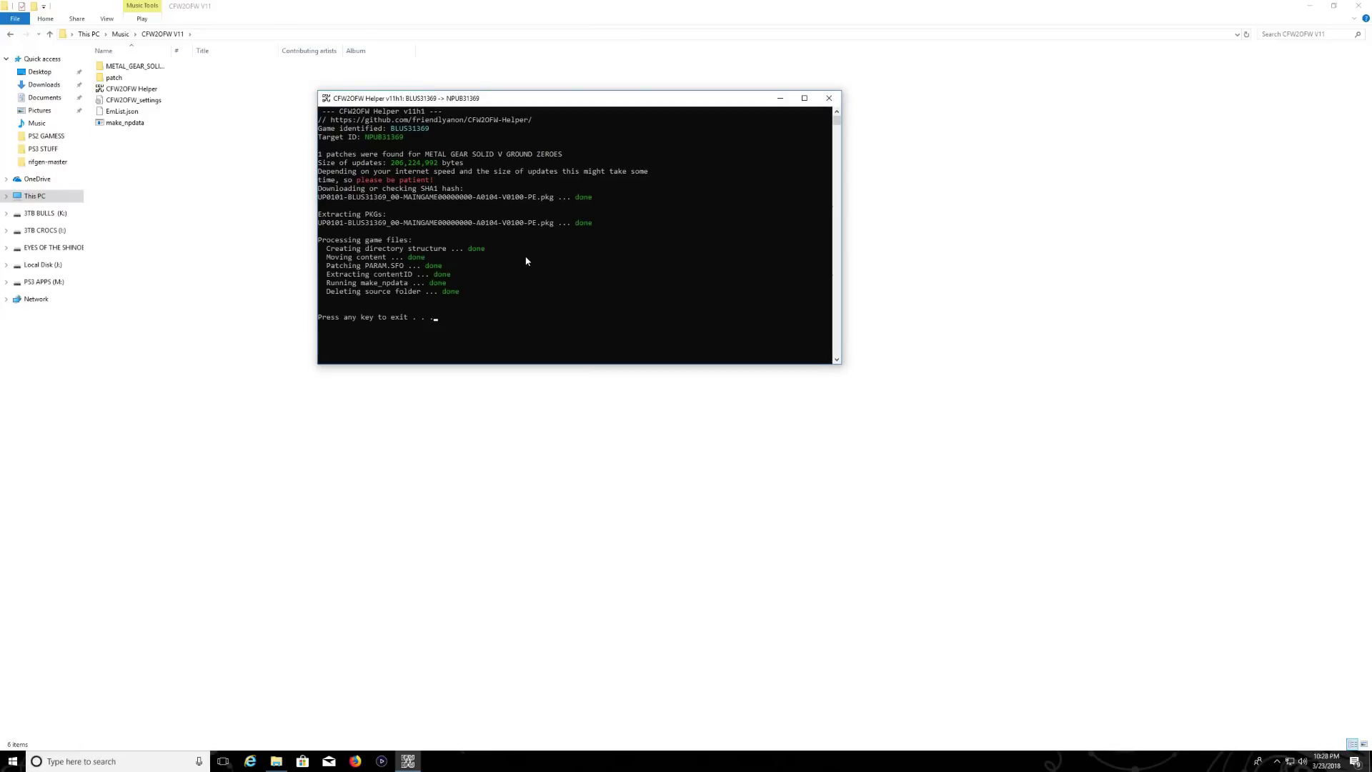
pyautogui.press('Return')
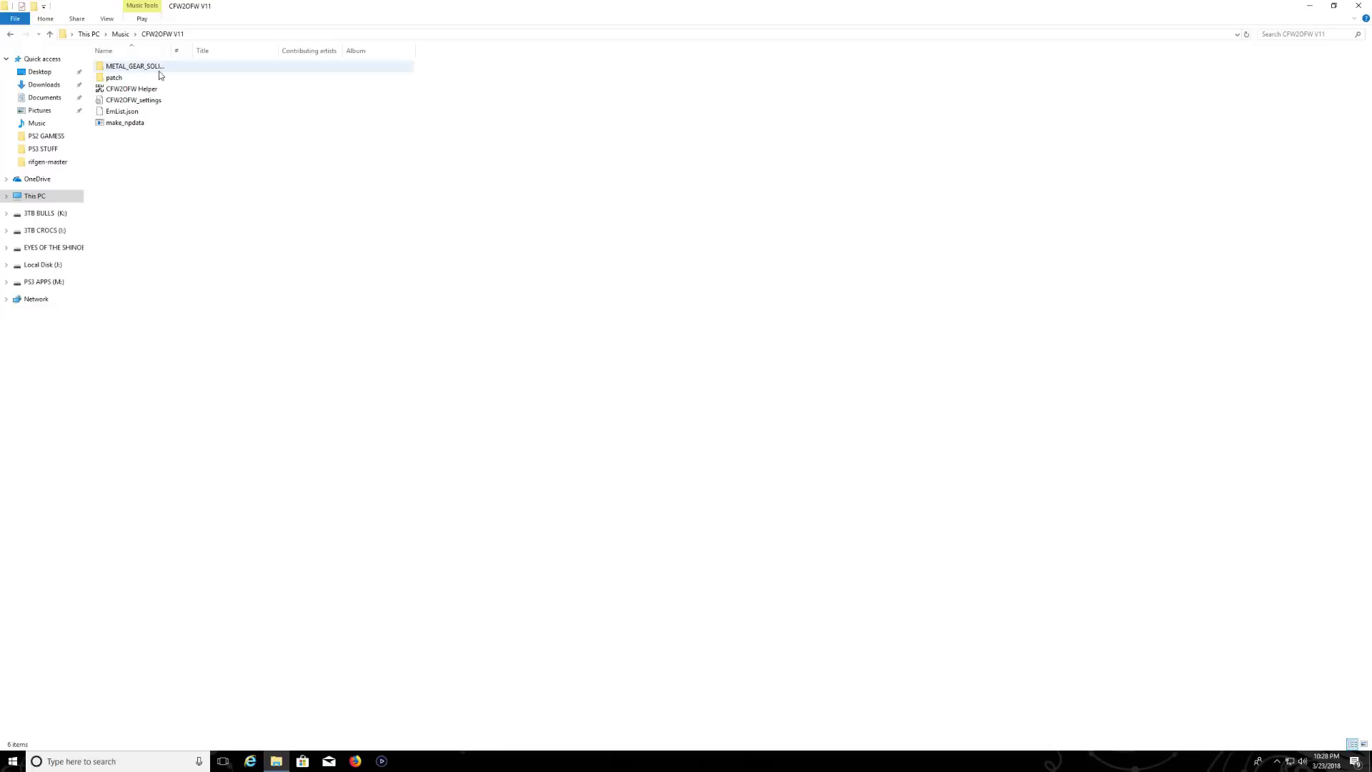
# Cut the BLUS31369 and NPUB31369 folders from METAL_GEAR_SOLID_V_GROUND_ZEROES_(BLUS31369).
pyautogui.moveTo(176, 51); pyautogui.dragTo(289, 50)
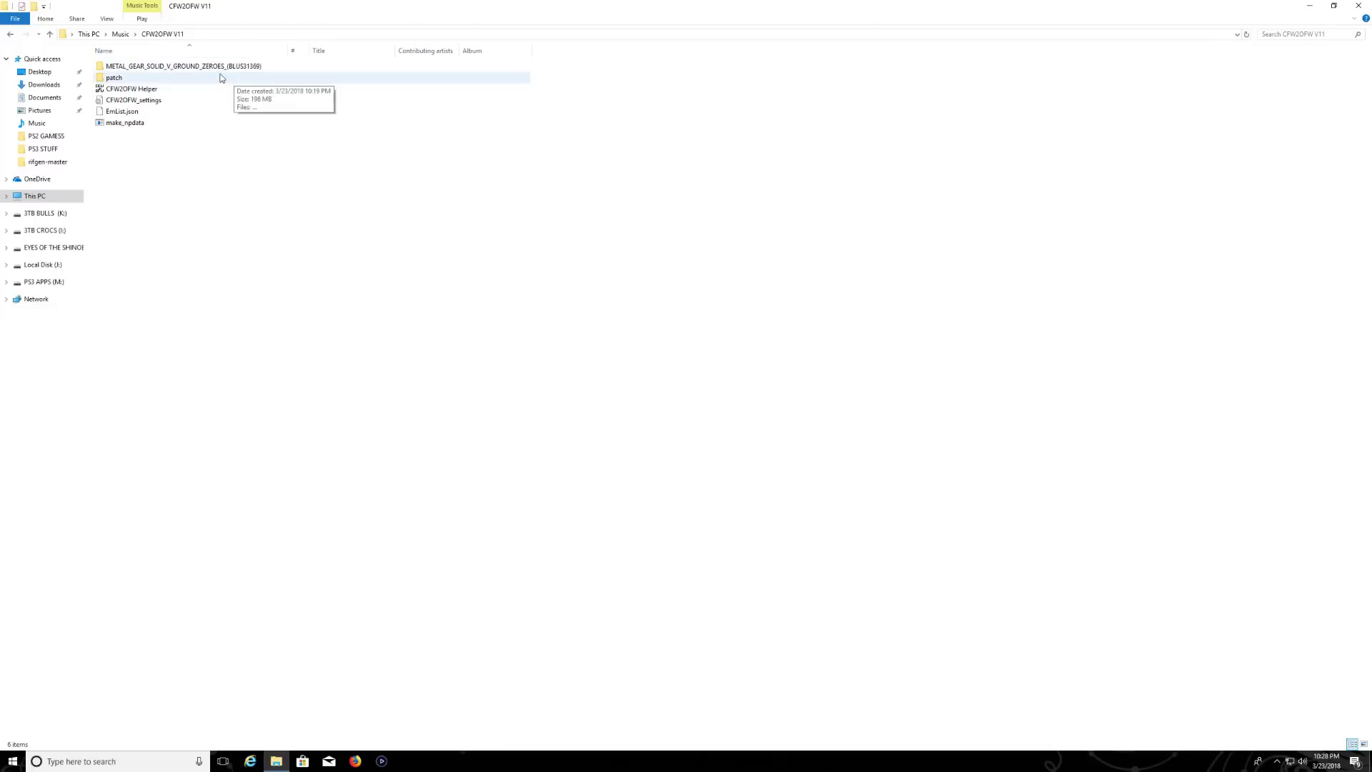
pyautogui.doubleClick(214, 66)
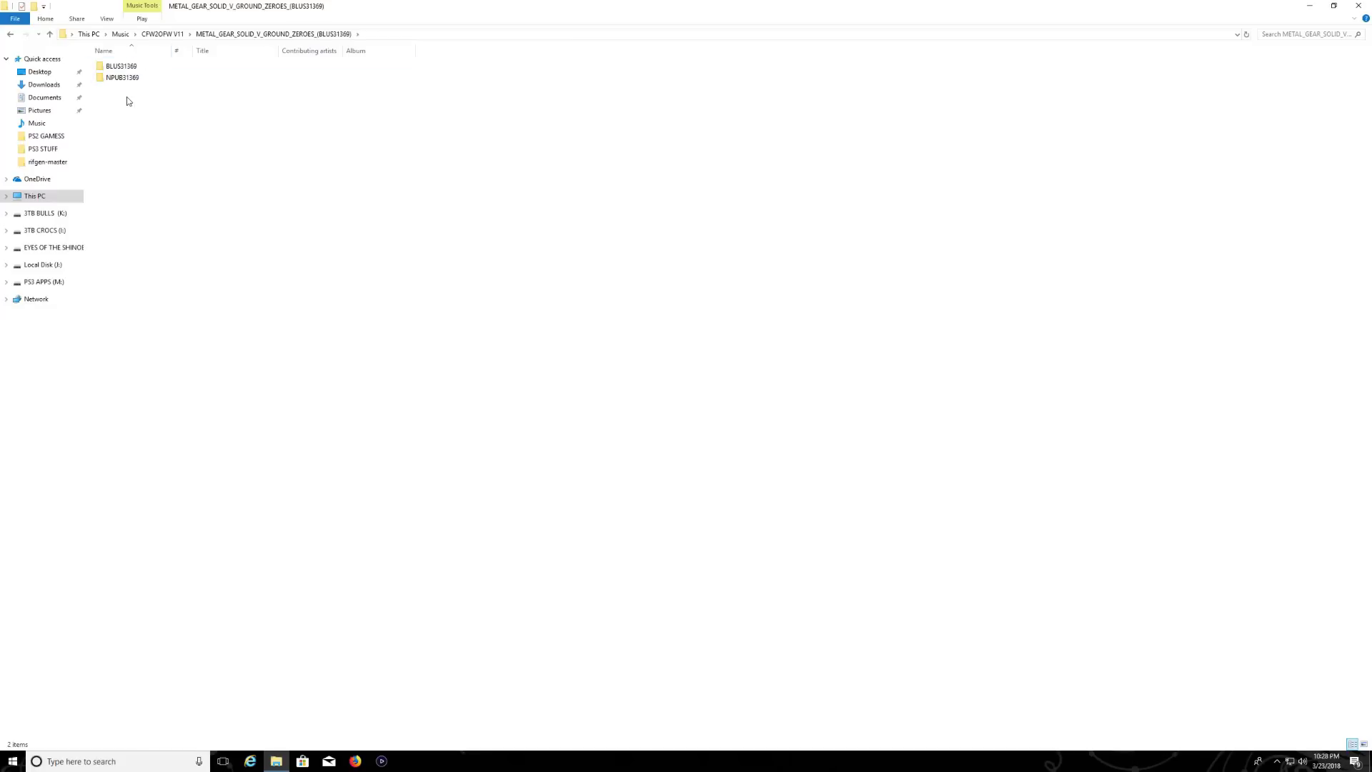
pyautogui.moveTo(119, 96); pyautogui.dragTo(137, 61)
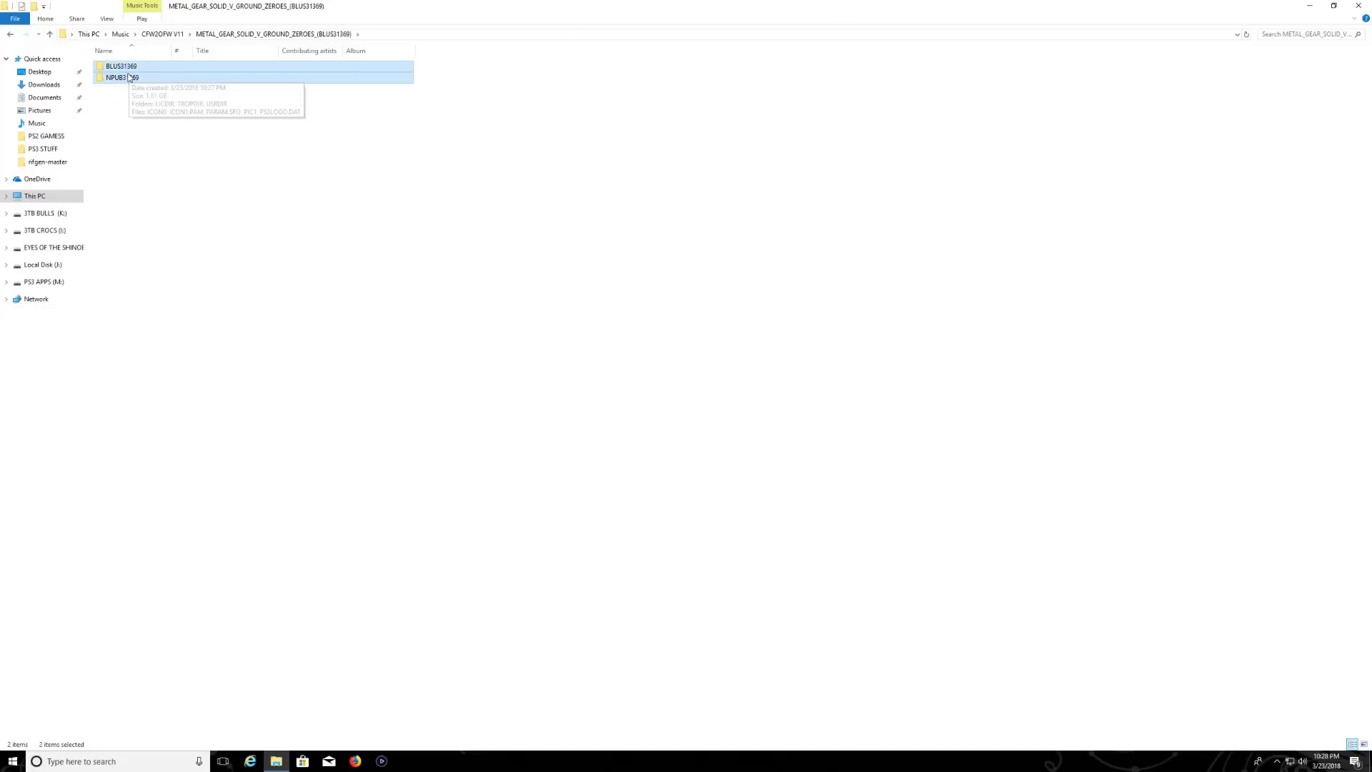
pyautogui.rightClick(128, 73)
pyautogui.click(150, 270)
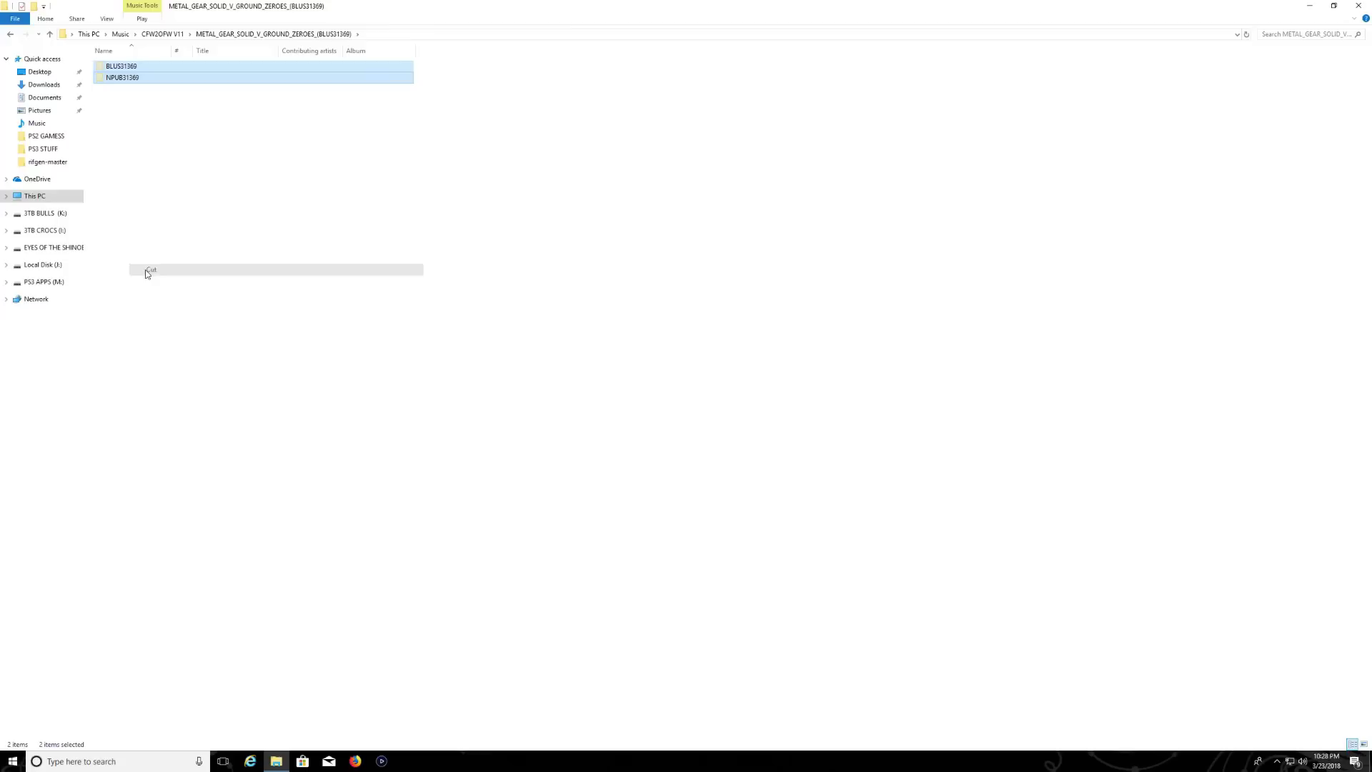
# Paste both folders into make-backup-pkg\make-backup-pkg beside the makepkg tools.
pyautogui.click(12, 37)
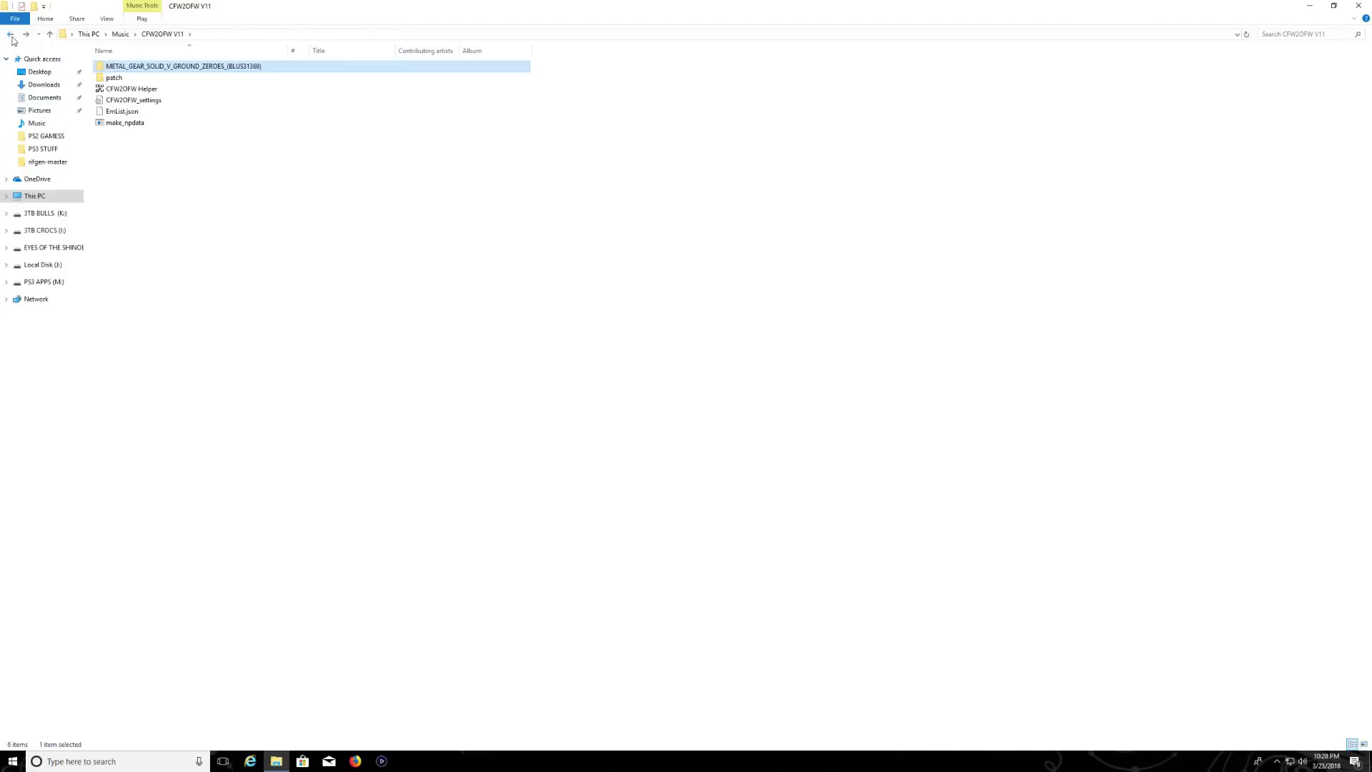
pyautogui.click(11, 38)
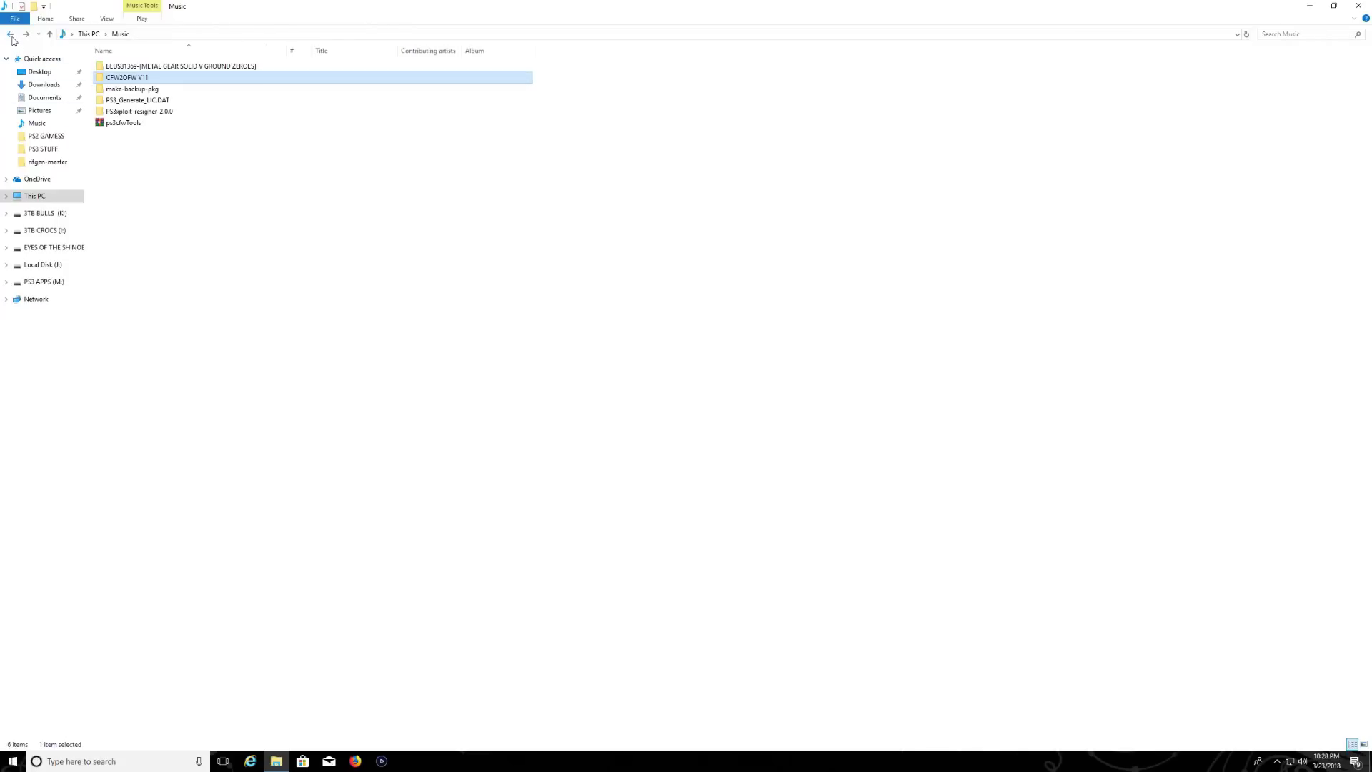
pyautogui.doubleClick(141, 92)
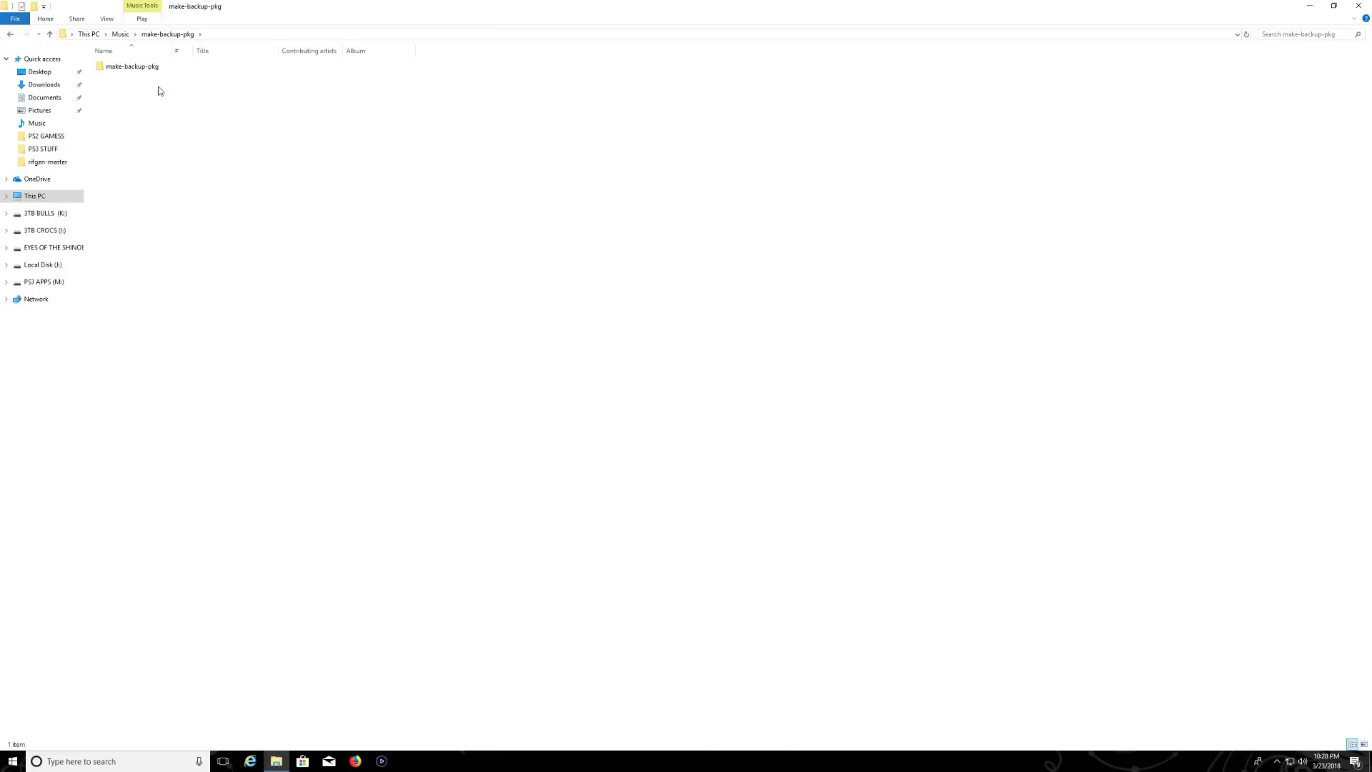
pyautogui.doubleClick(145, 68)
pyautogui.rightClick(145, 128)
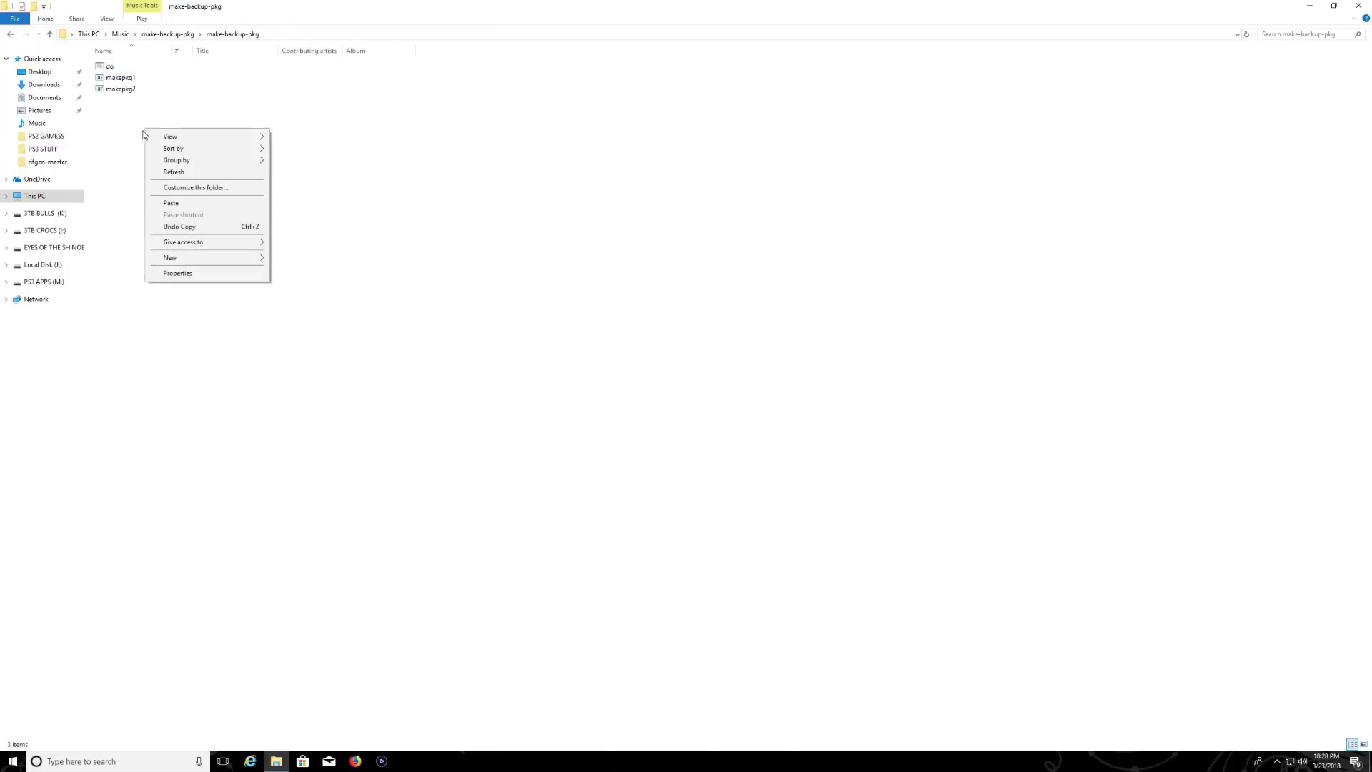
pyautogui.click(170, 203)
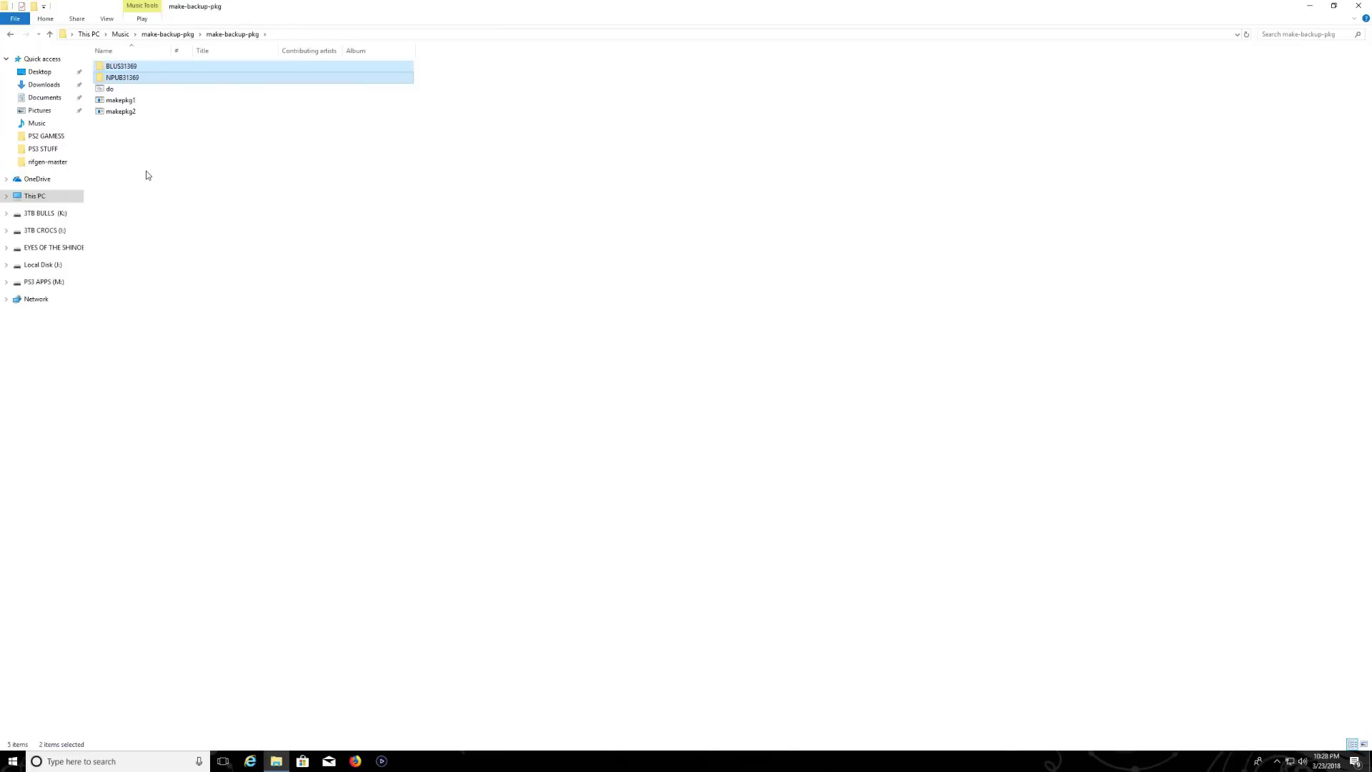
# Run the do script to build NPUB31369 GAME, PATCH and LIC pkgs, then close the console.
pyautogui.doubleClick(112, 90)
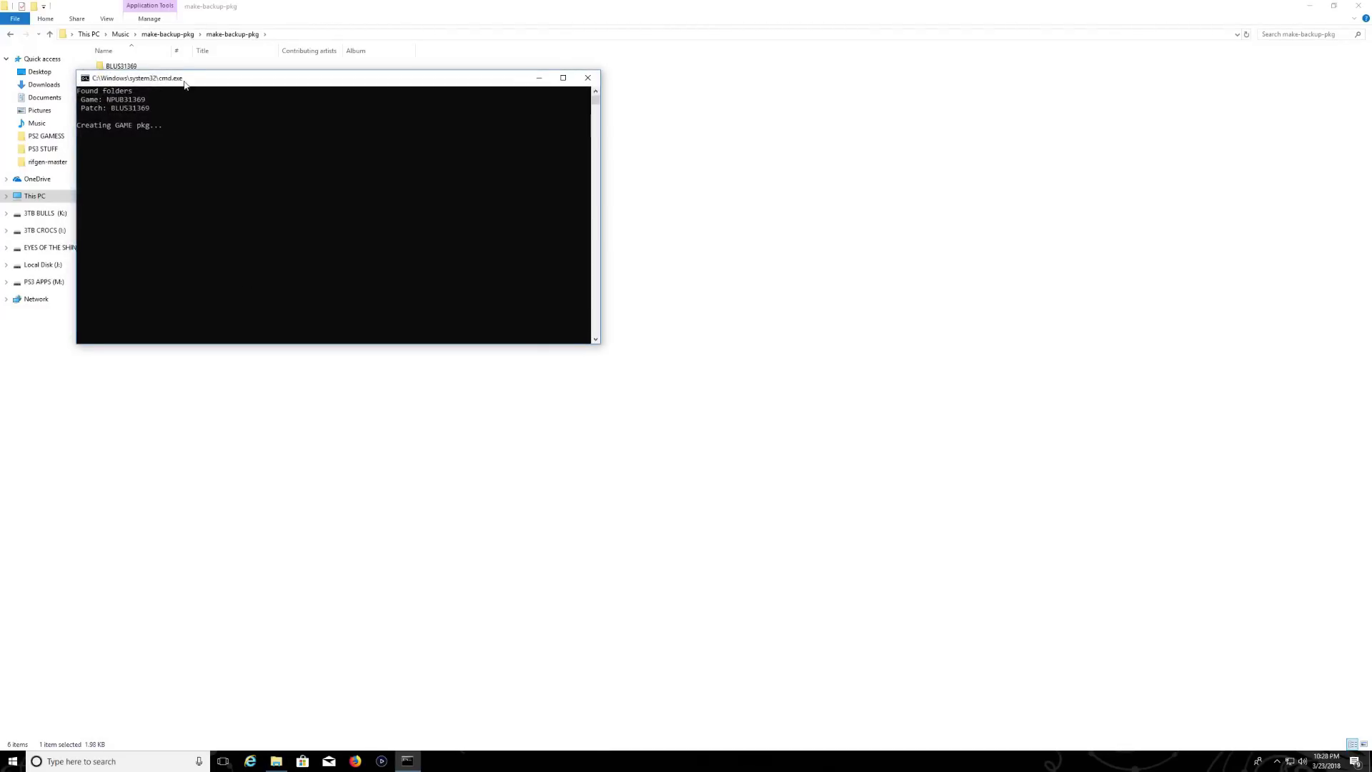
pyautogui.moveTo(182, 80); pyautogui.dragTo(367, 112)
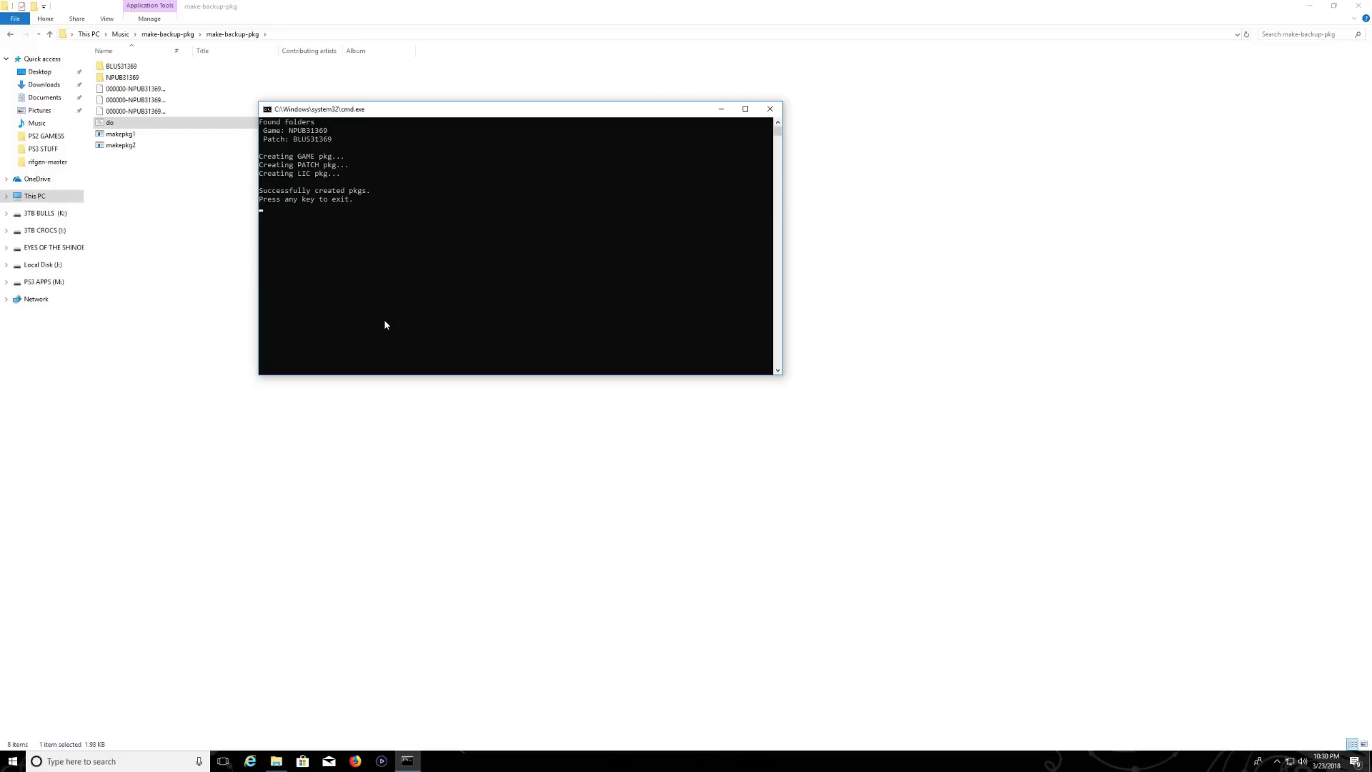
pyautogui.press('Return')
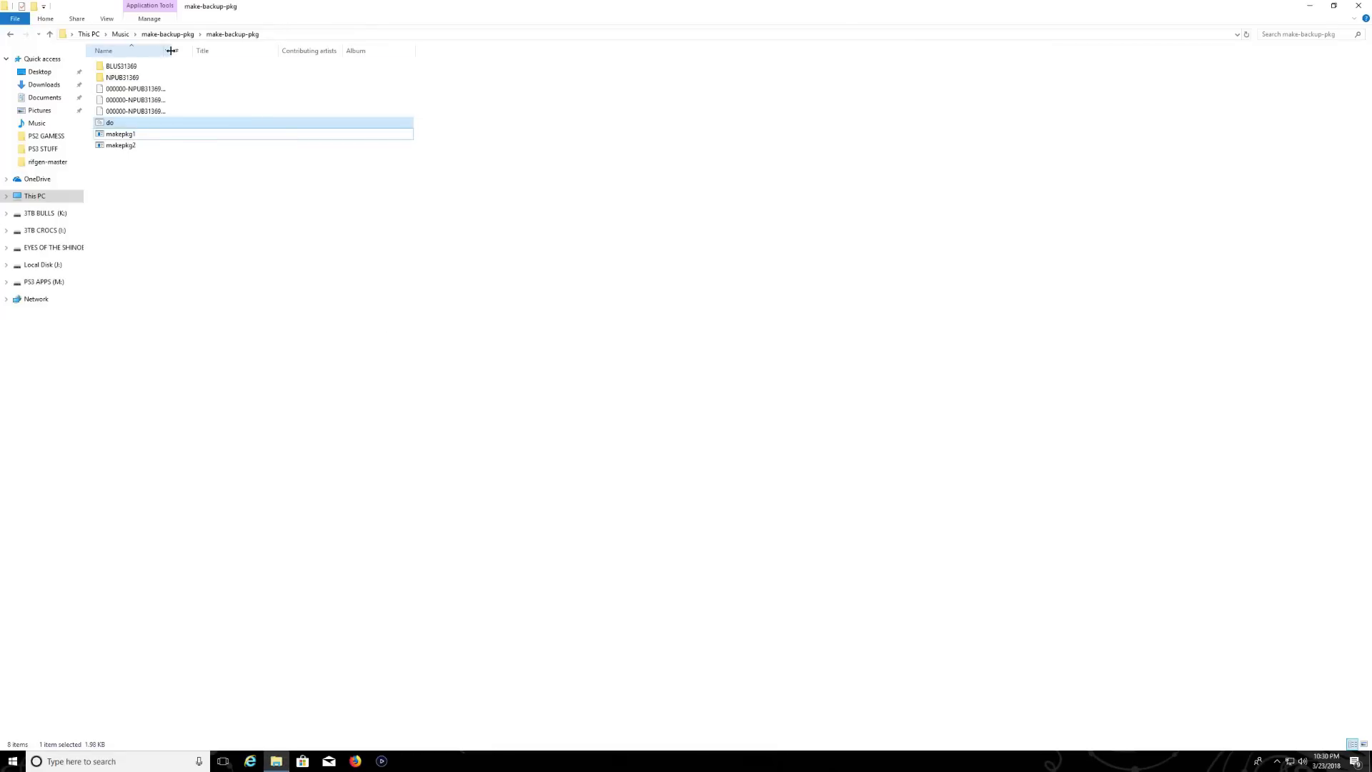
# Cut the three 000000-NPUB31369 GAME, PATCH and LIC pkg files.
pyautogui.moveTo(176, 50); pyautogui.dragTo(280, 49)
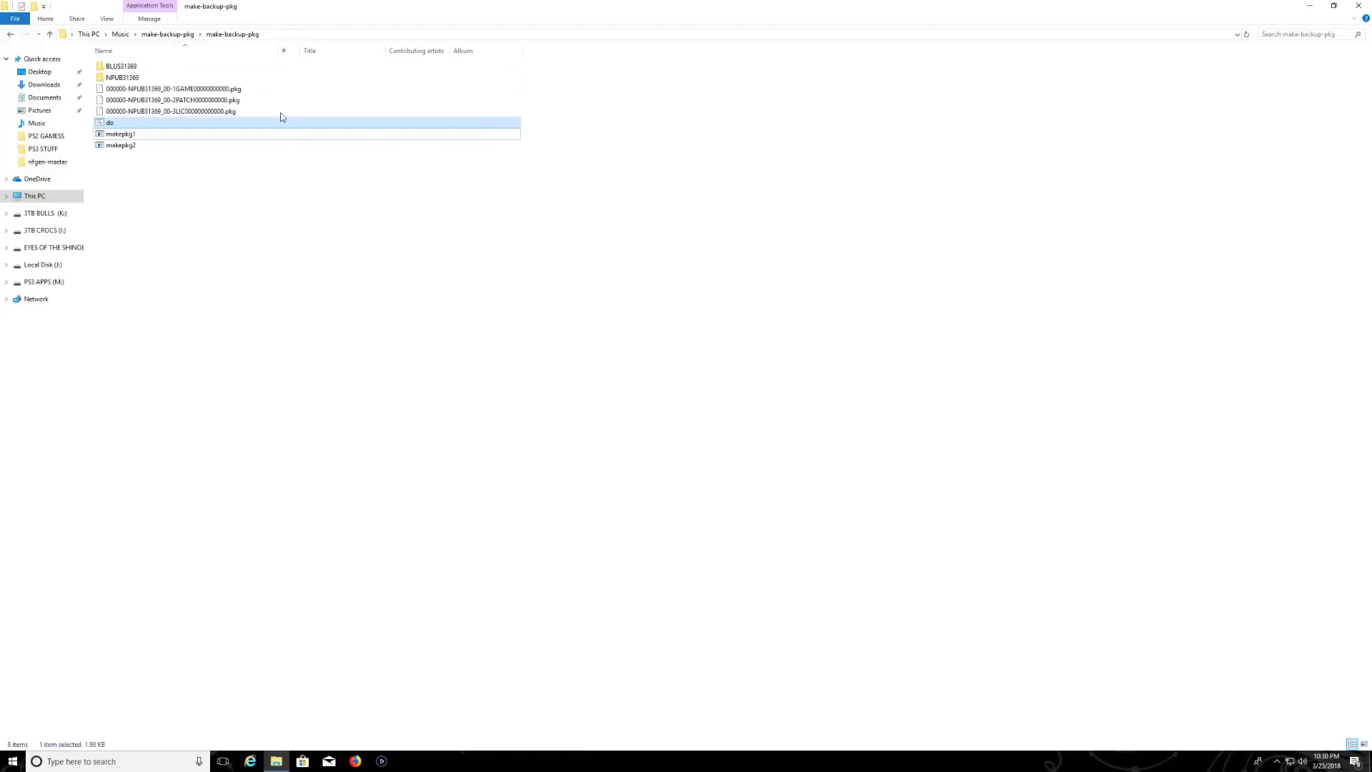
pyautogui.click(300, 228)
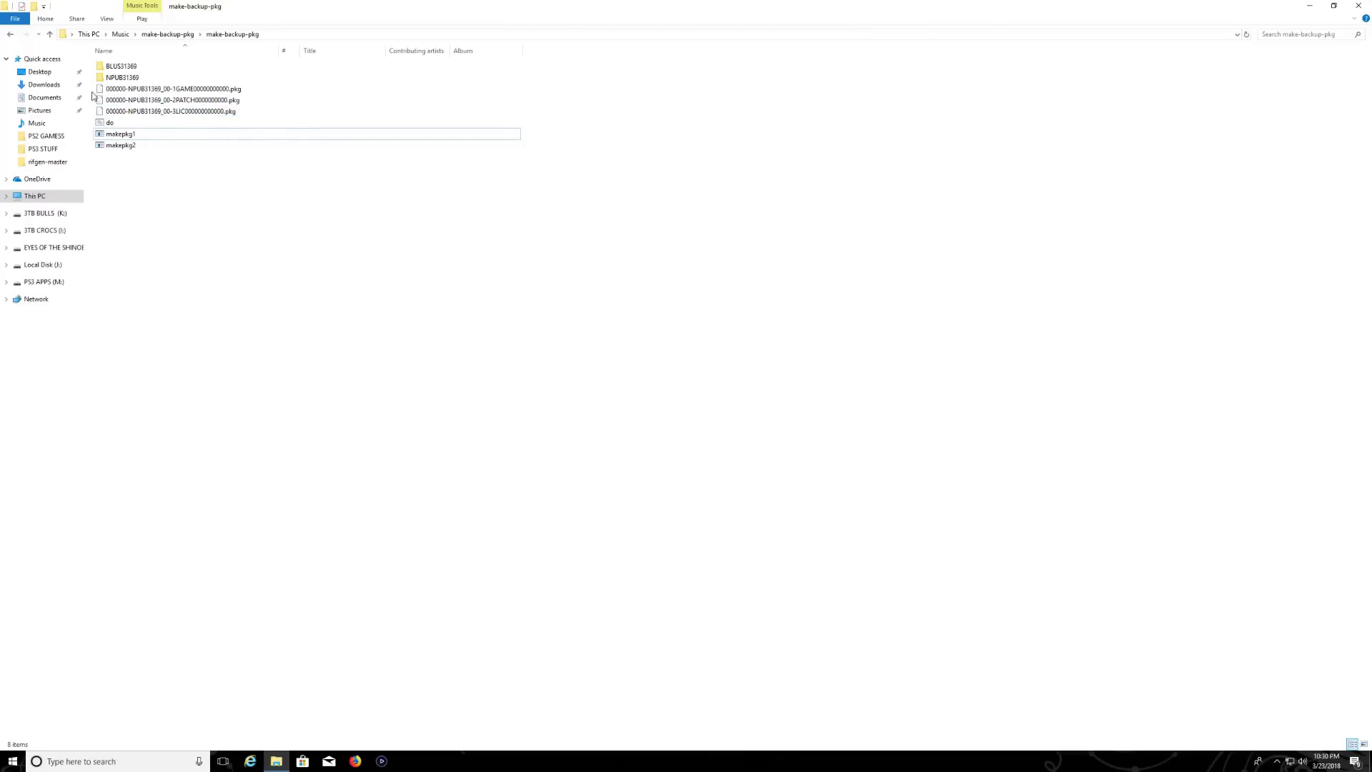
pyautogui.moveTo(93, 93); pyautogui.dragTo(137, 112)
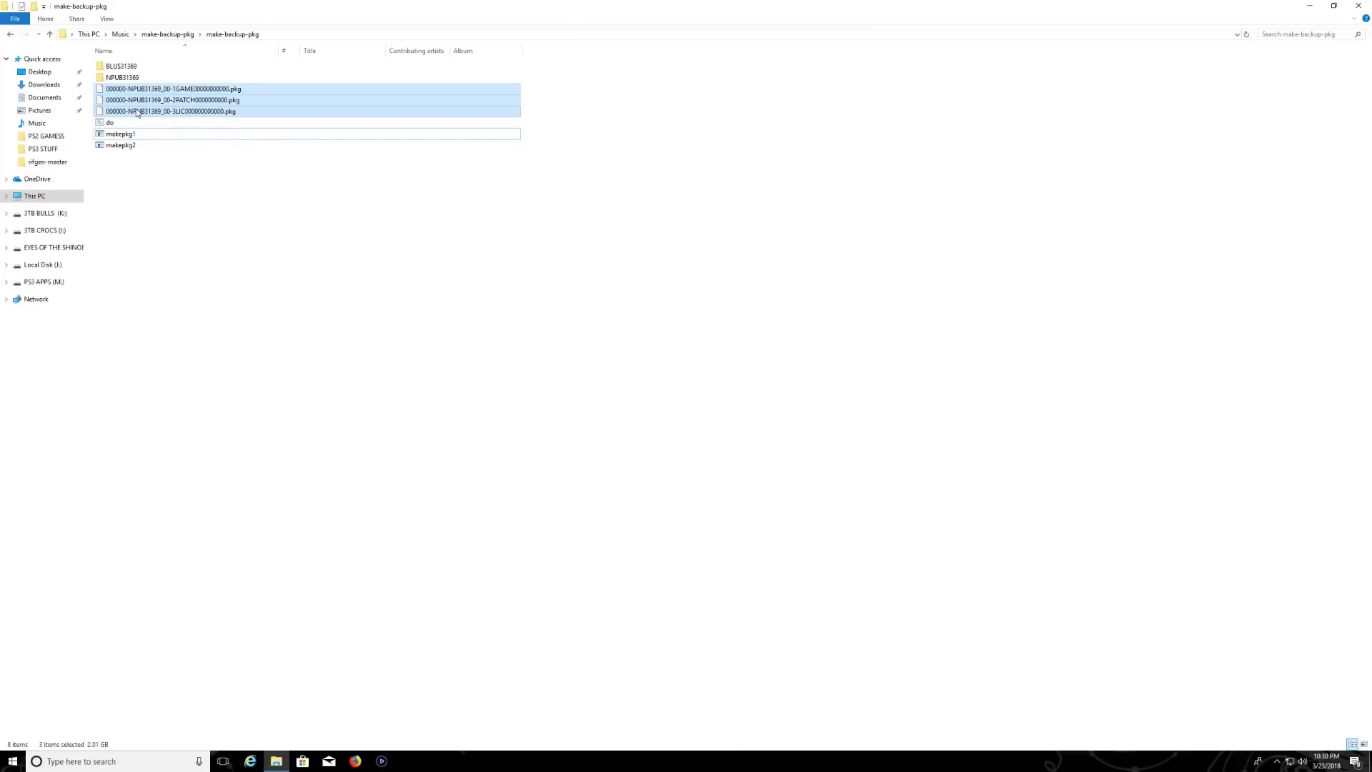
pyautogui.rightClick(130, 112)
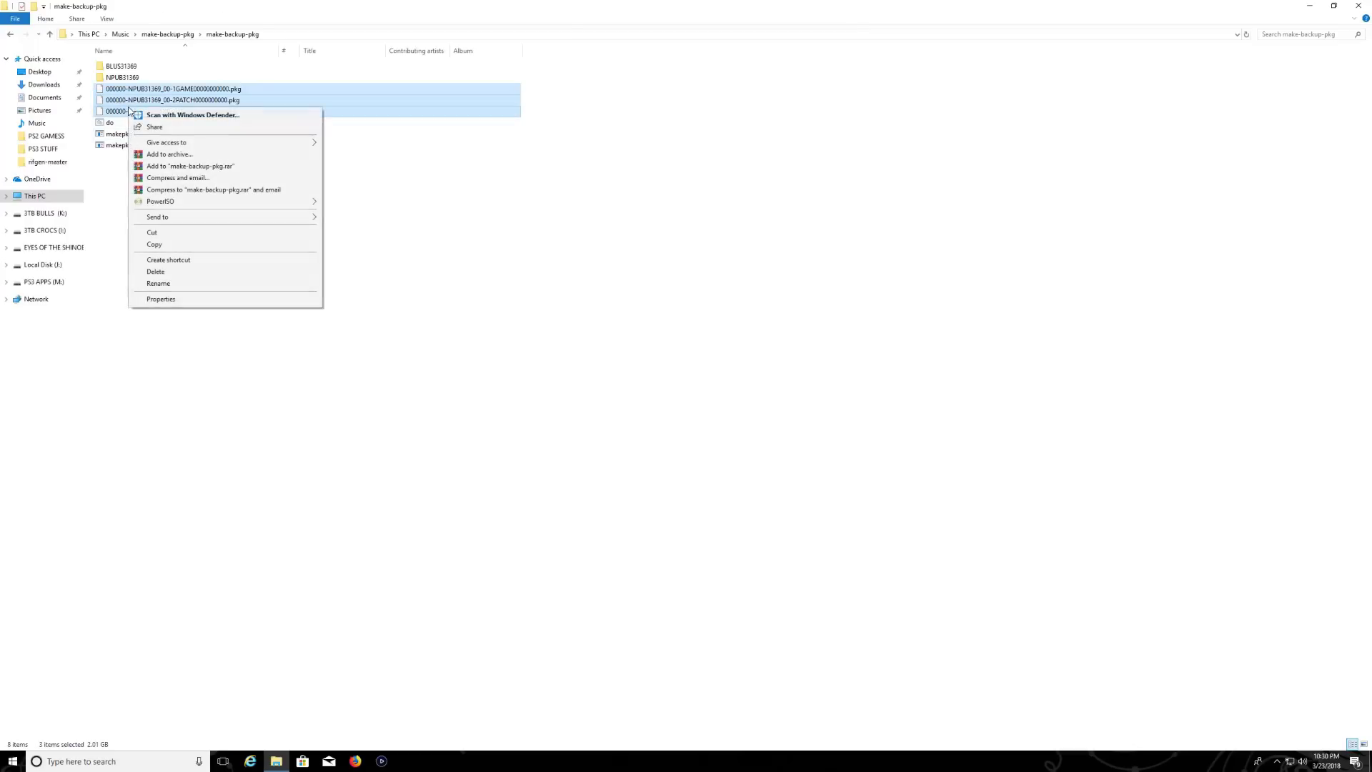
pyautogui.click(152, 233)
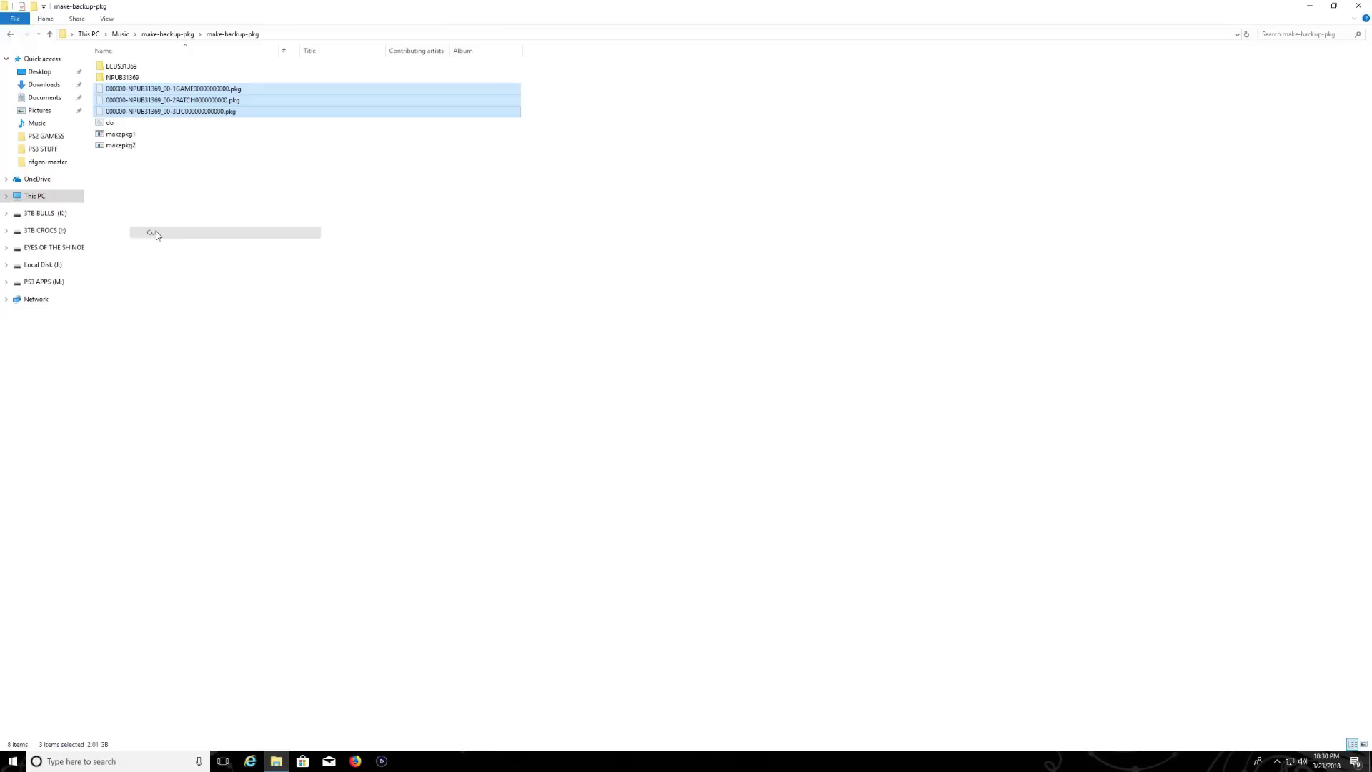
# Paste the three pkg files into PS3xploit-resigner-2.0.0\rifgen-master.
pyautogui.click(11, 36)
pyautogui.click(11, 35)
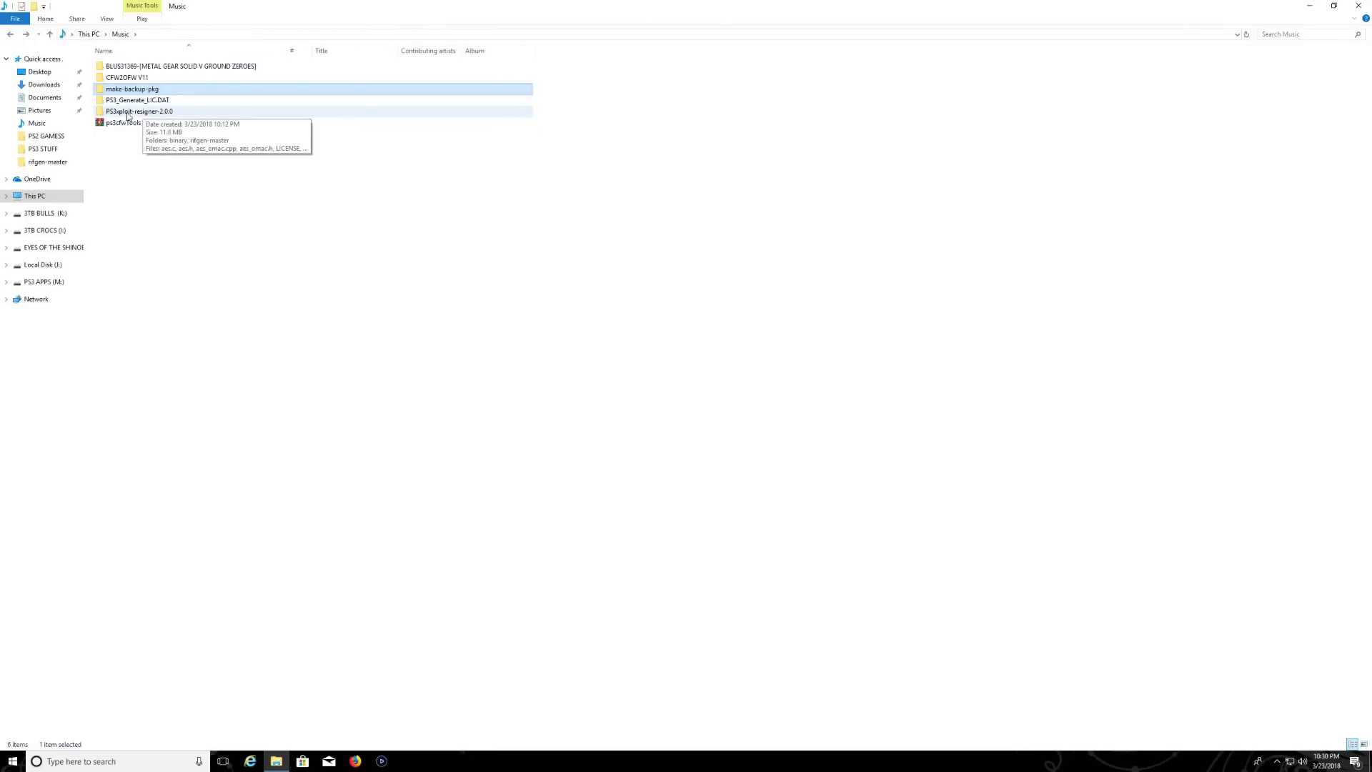
pyautogui.doubleClick(154, 113)
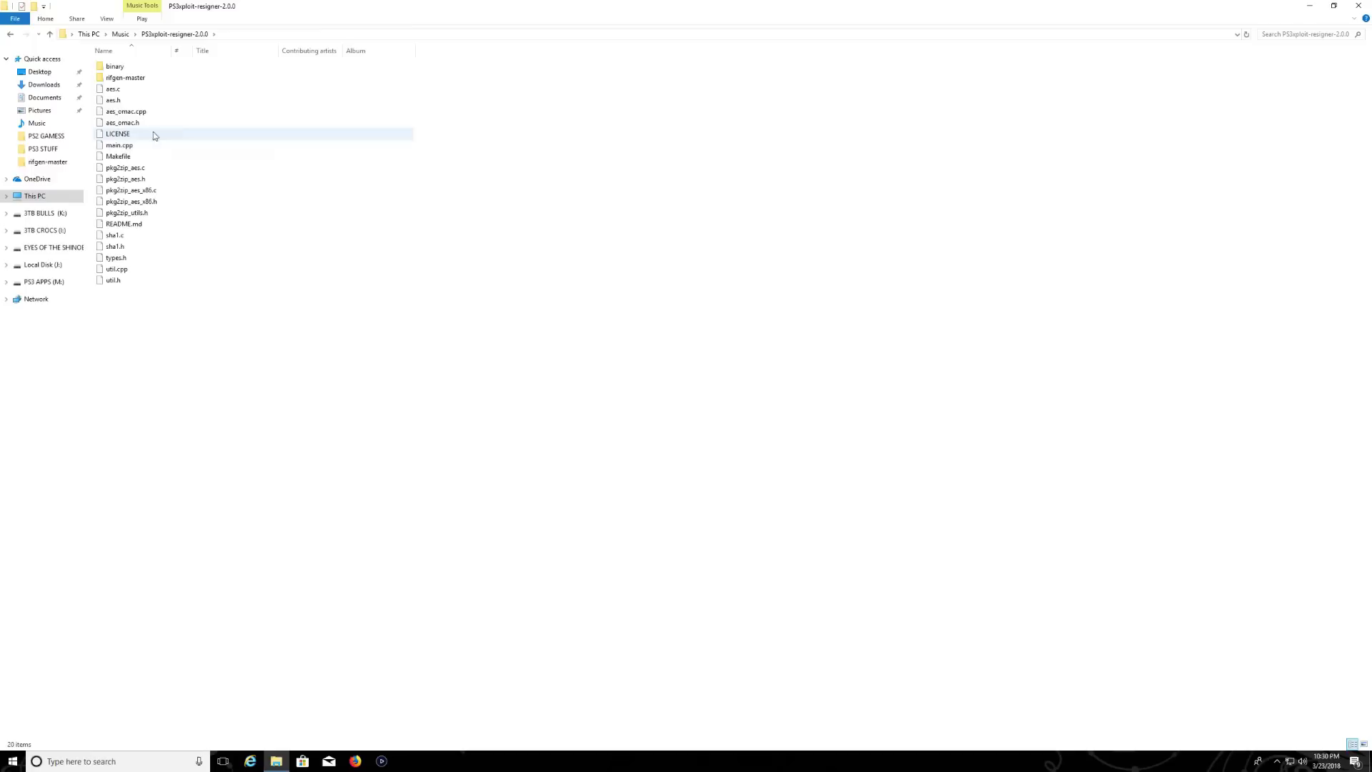
pyautogui.doubleClick(129, 78)
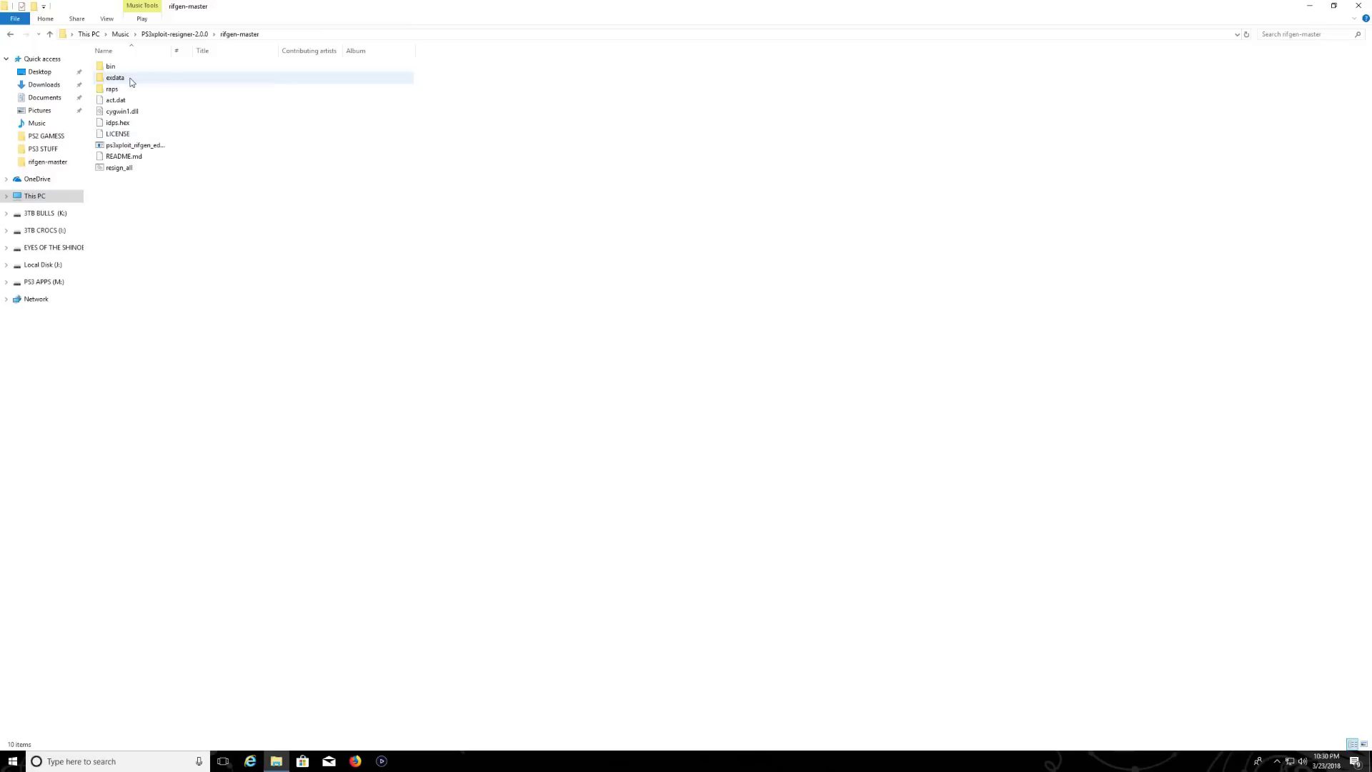
pyautogui.rightClick(197, 216)
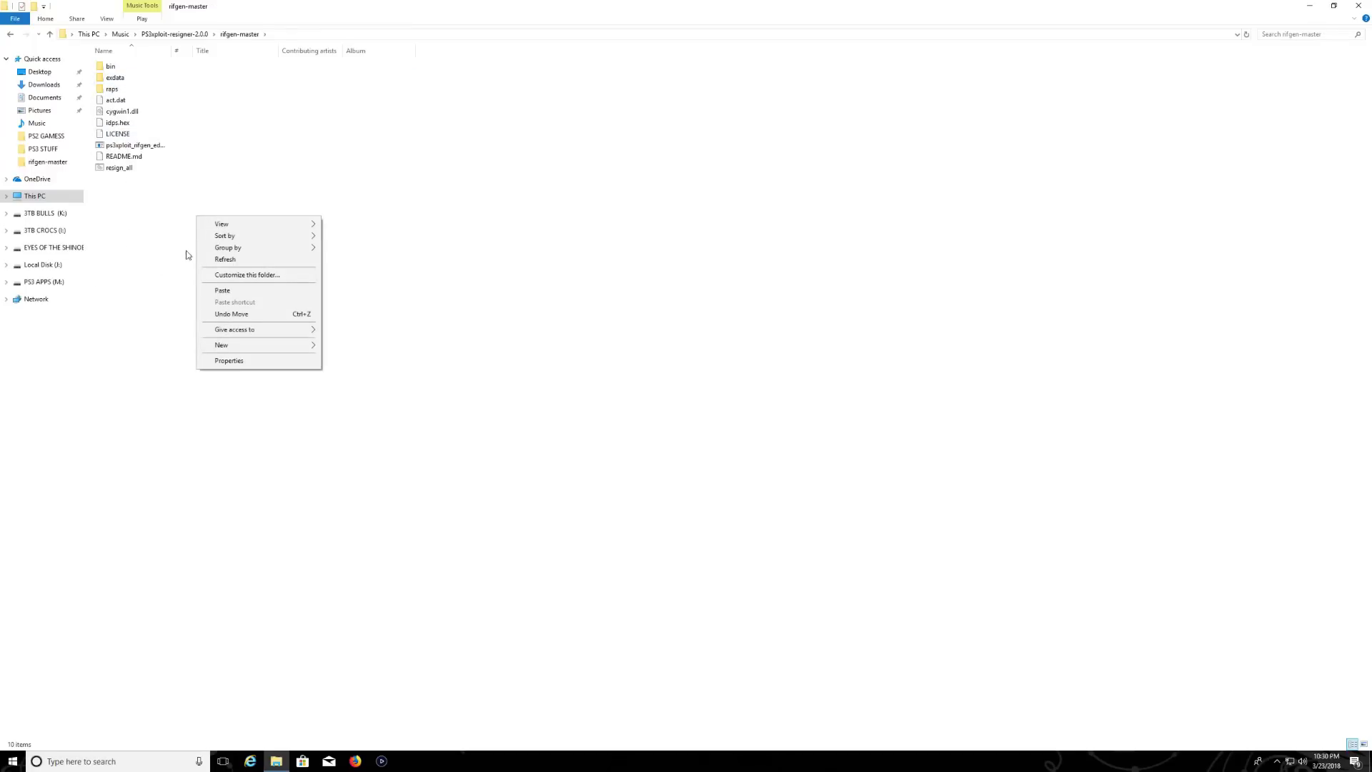
pyautogui.click(228, 293)
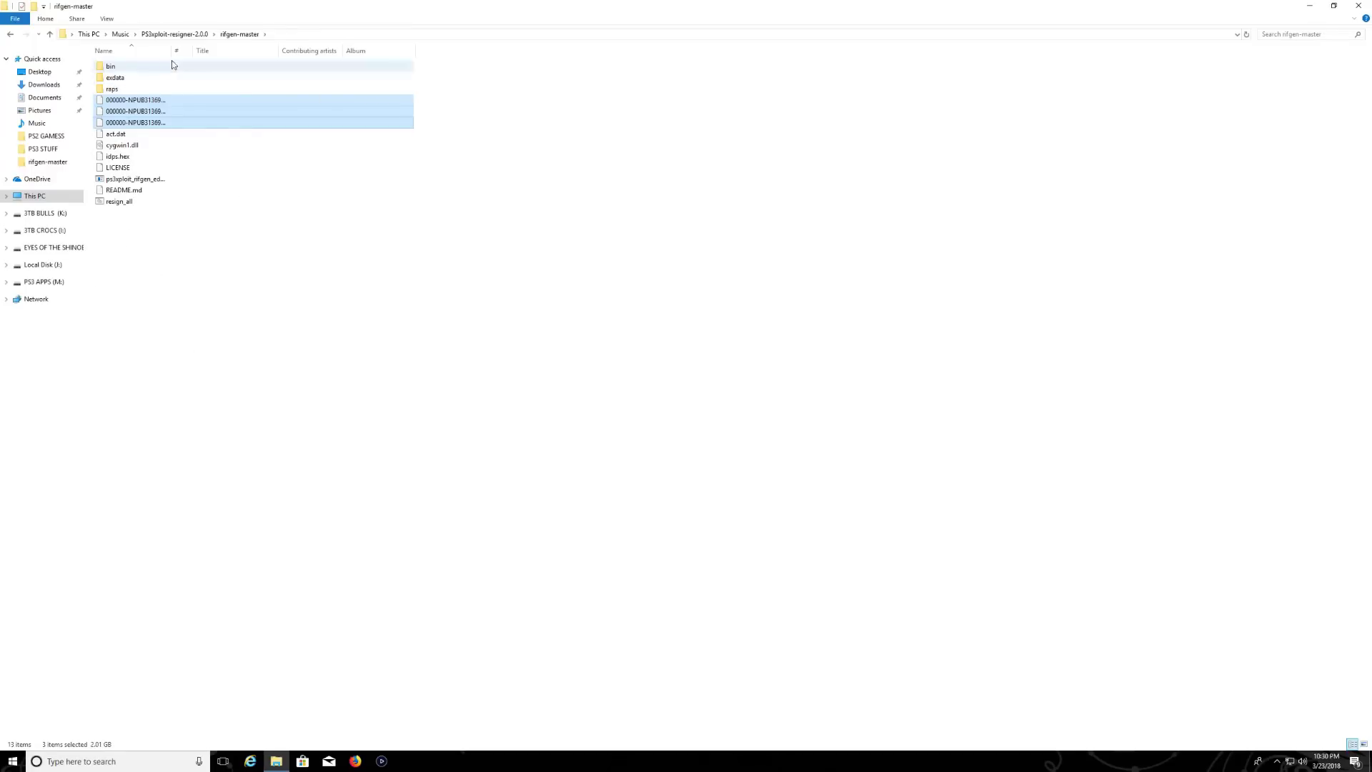
pyautogui.moveTo(193, 50); pyautogui.dragTo(283, 47)
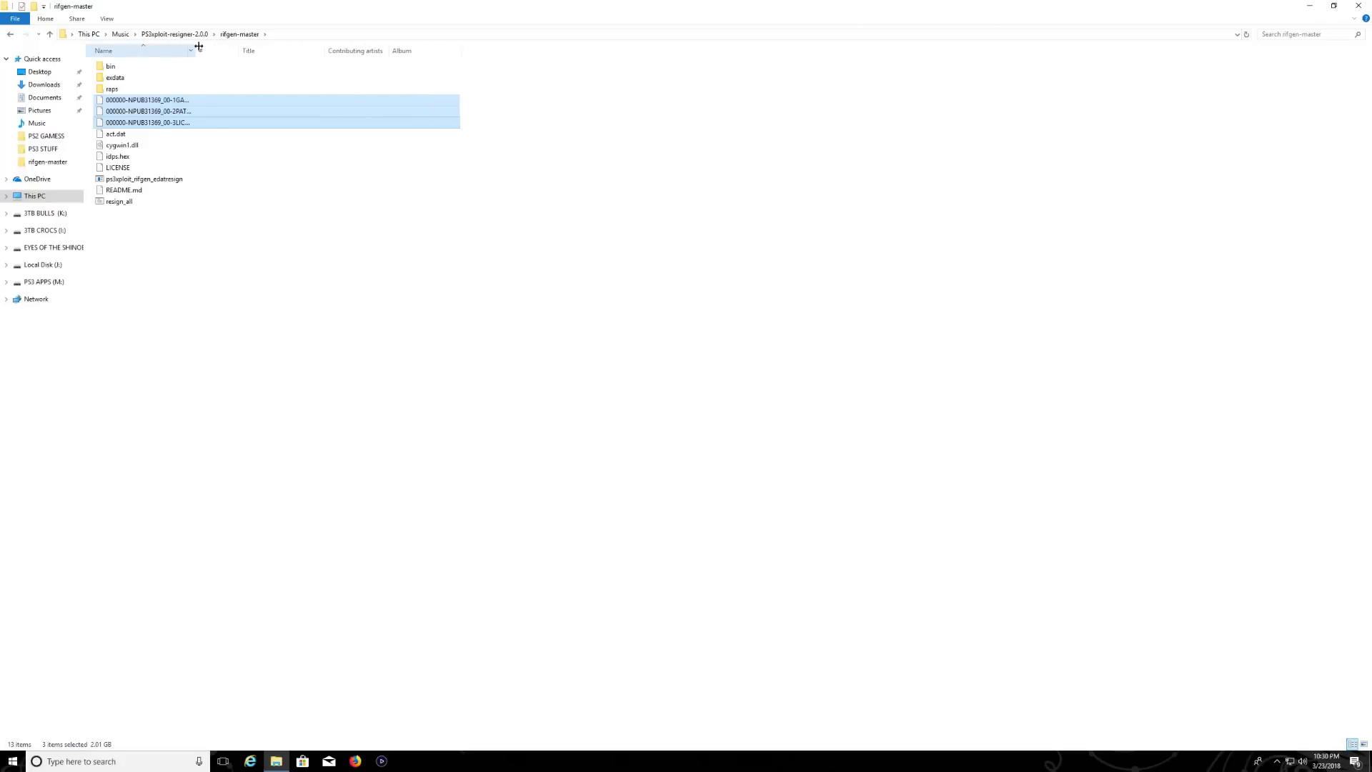
# Drop the NPUB31369 1GAME pkg onto ps3xploit_rifgen_edatresign to create GAME pkg_signed.pkg.
pyautogui.click(242, 273)
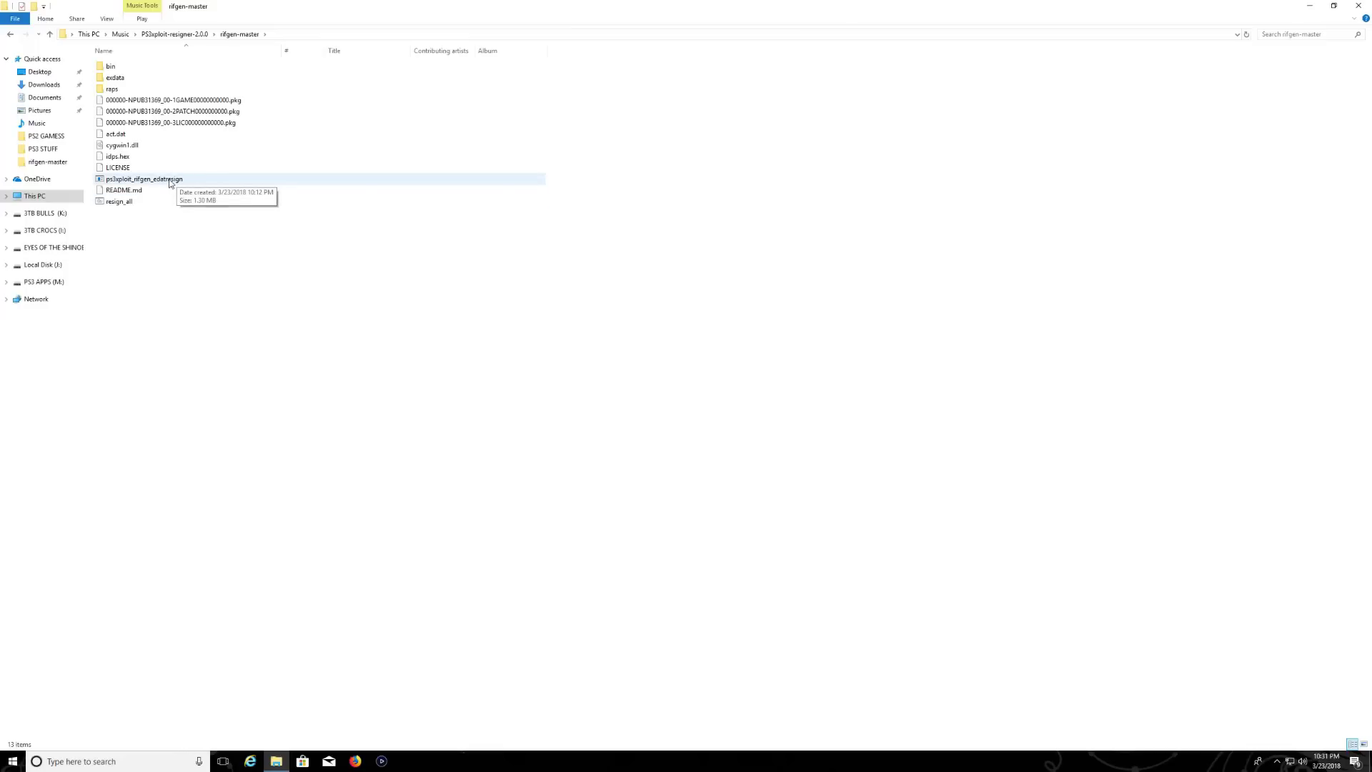
pyautogui.moveTo(184, 101)
pyautogui.mouseDown()
pyautogui.moveTo(226, 106)
pyautogui.moveTo(174, 184)
pyautogui.mouseUp()
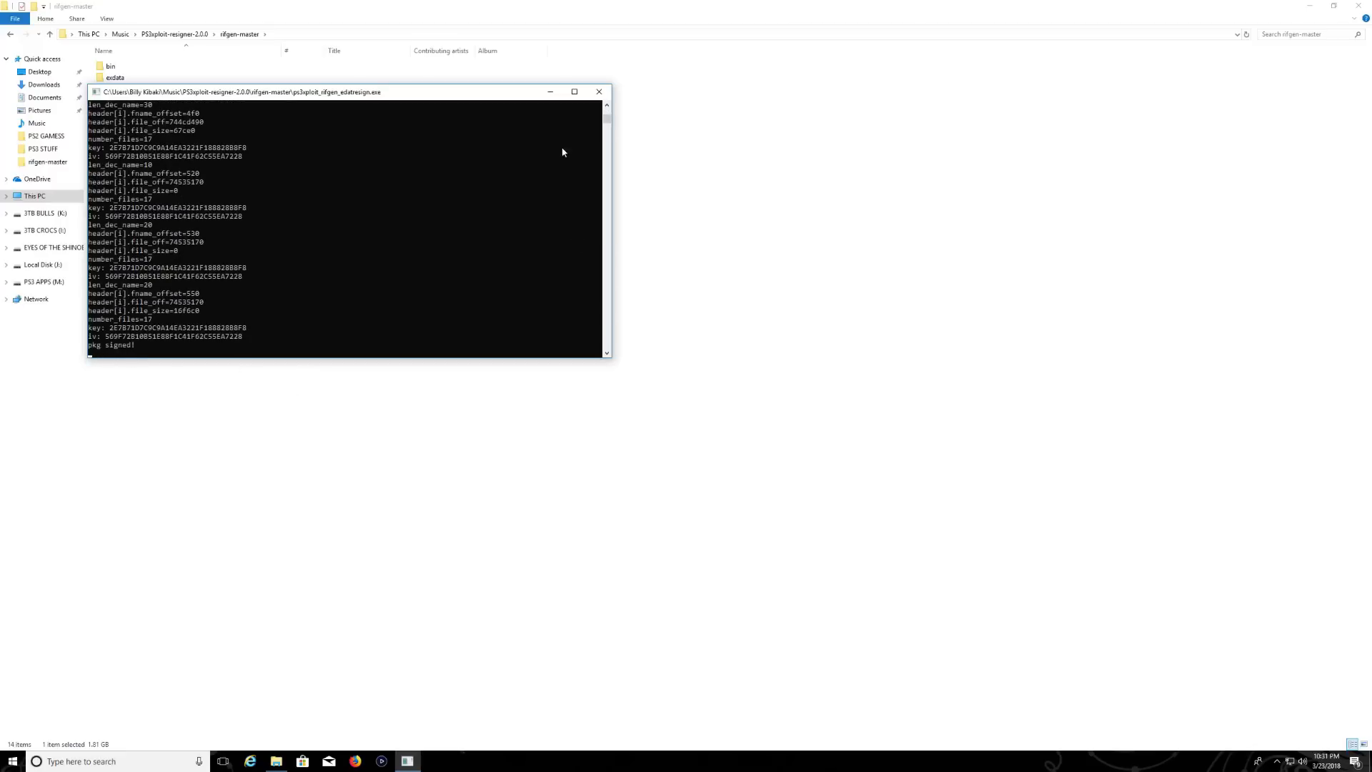
pyautogui.click(599, 91)
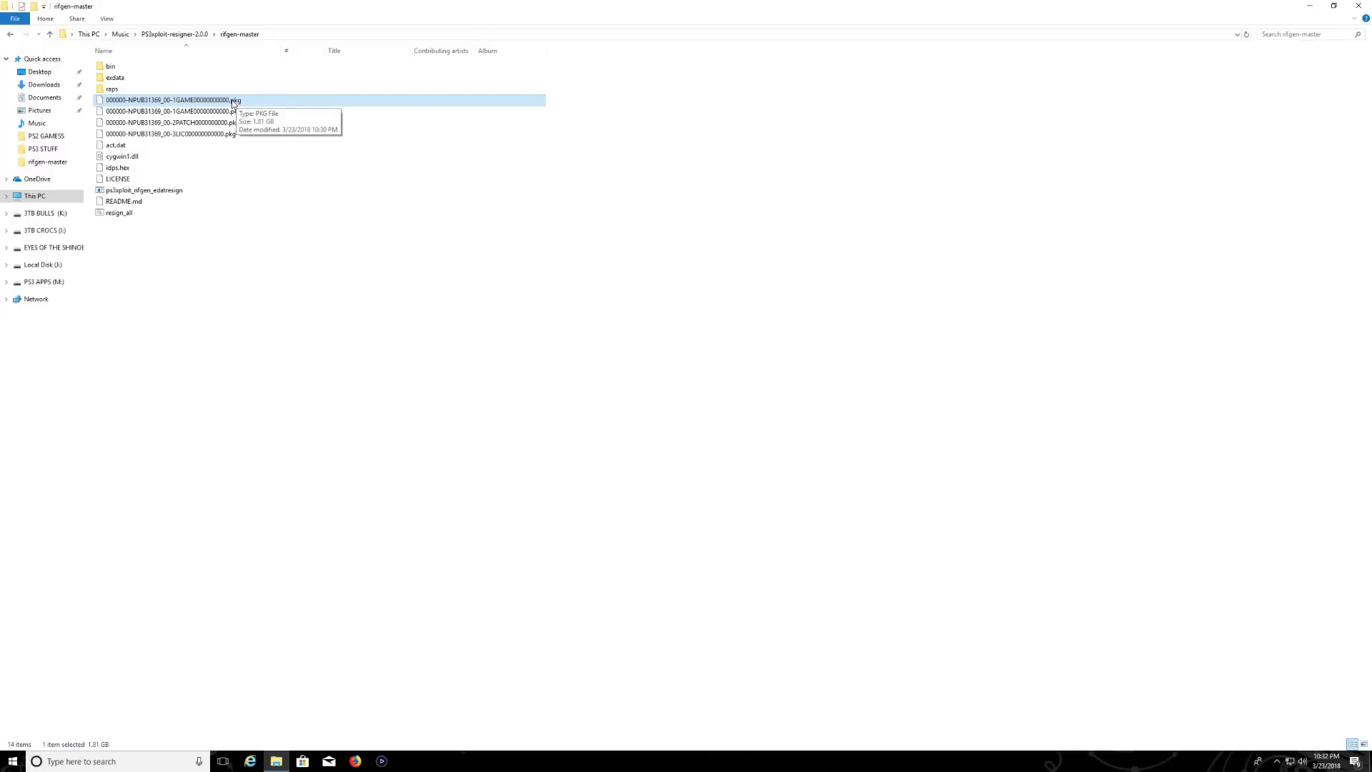
# Delete the unsigned 1GAME pkg and resign the 2PATCH pkg with the resigner.
pyautogui.rightClick(232, 102)
pyautogui.click(263, 288)
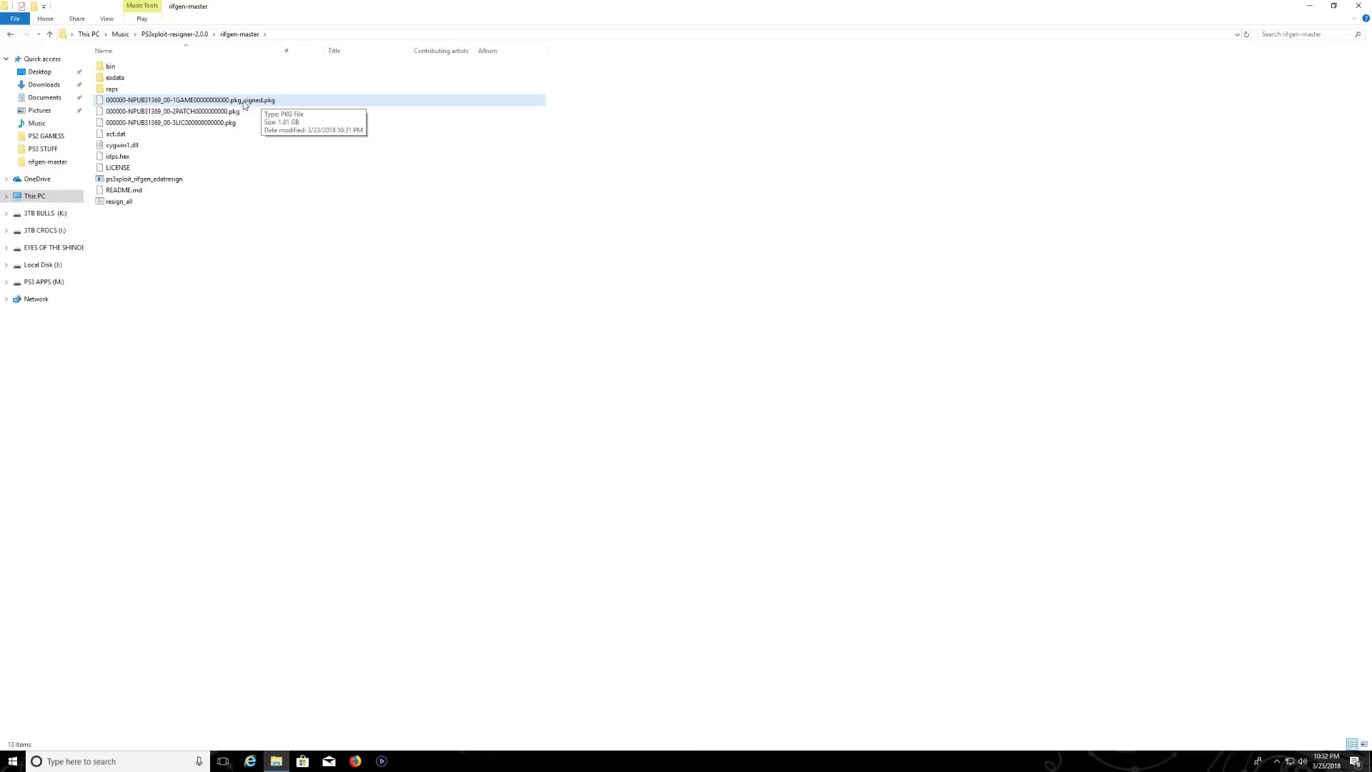
pyautogui.moveTo(203, 113); pyautogui.dragTo(185, 179)
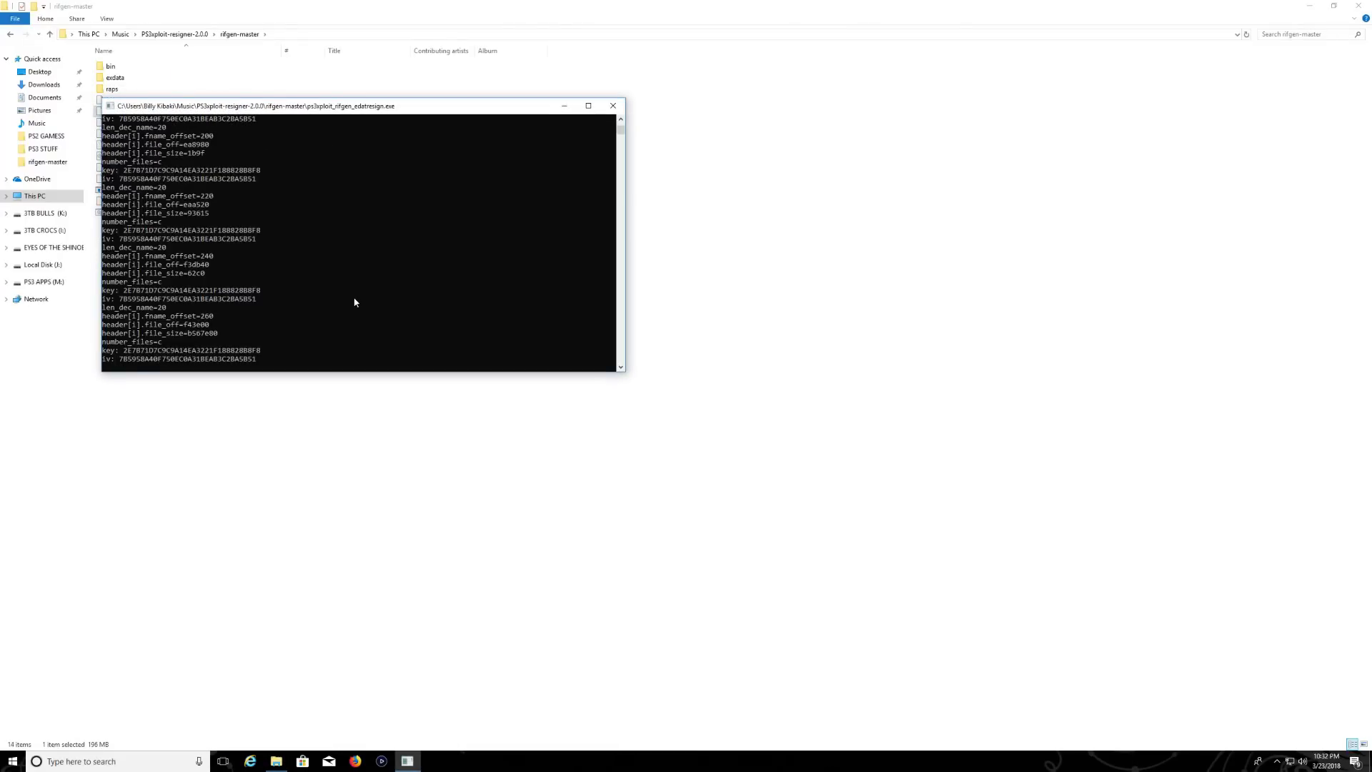
pyautogui.click(612, 105)
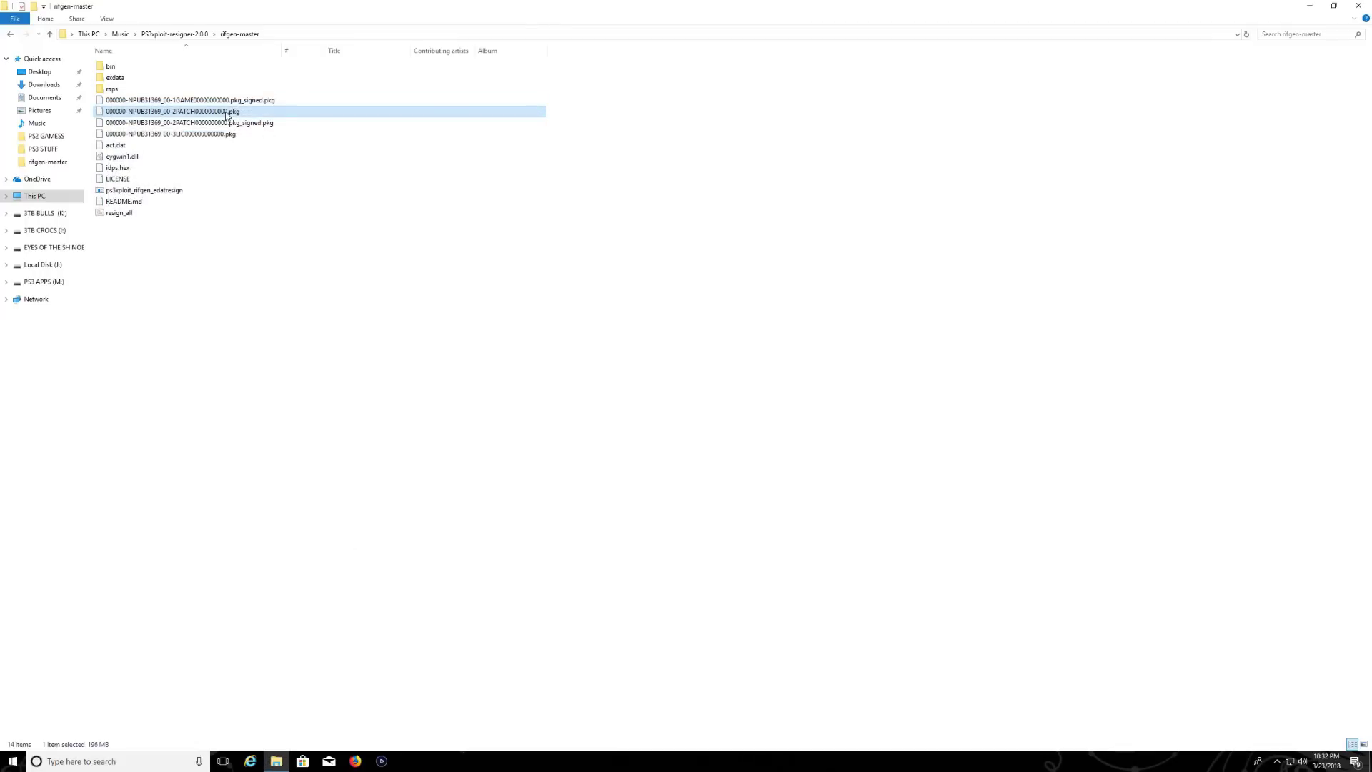
# Delete the unsigned 2PATCH pkg and resign the 3LIC pkg.
pyautogui.rightClick(226, 112)
pyautogui.click(272, 300)
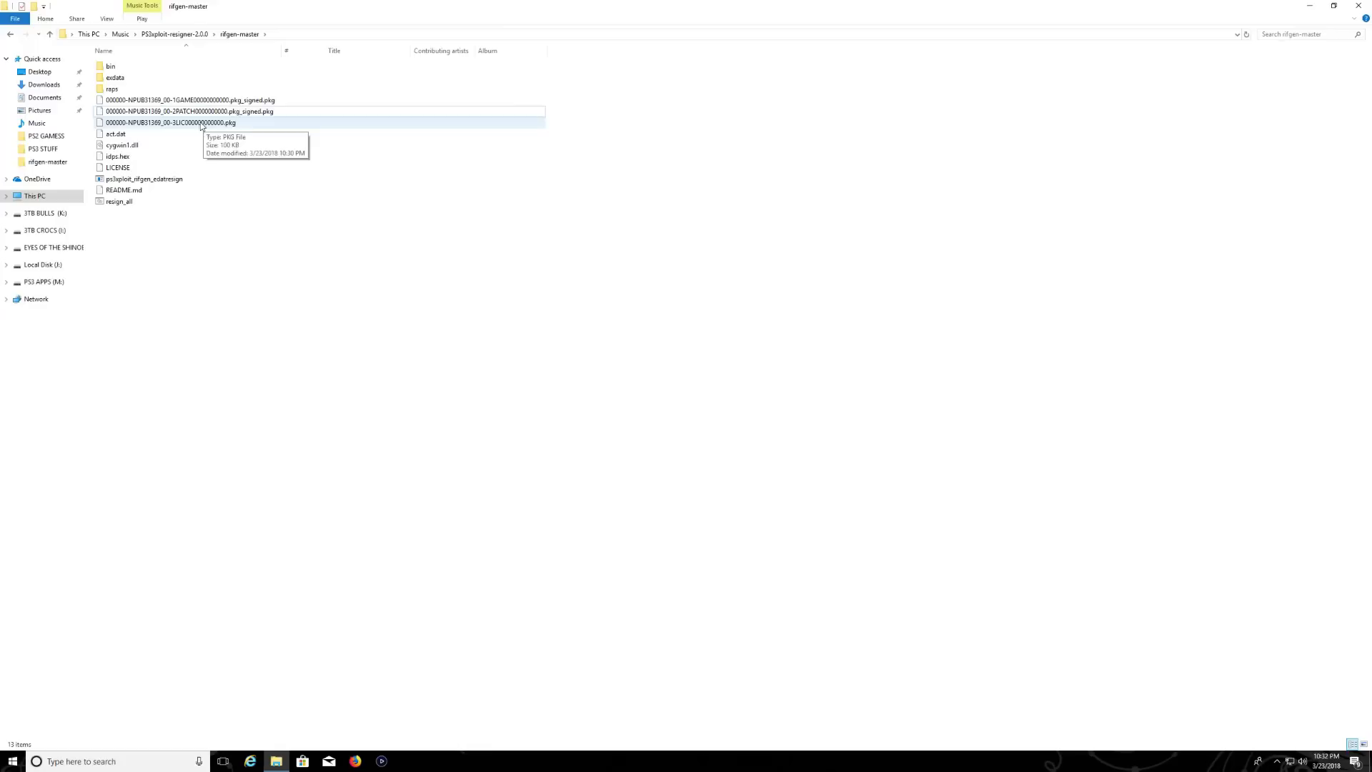
pyautogui.moveTo(205, 125)
pyautogui.mouseDown()
pyautogui.moveTo(190, 174)
pyautogui.moveTo(171, 178)
pyautogui.mouseUp()
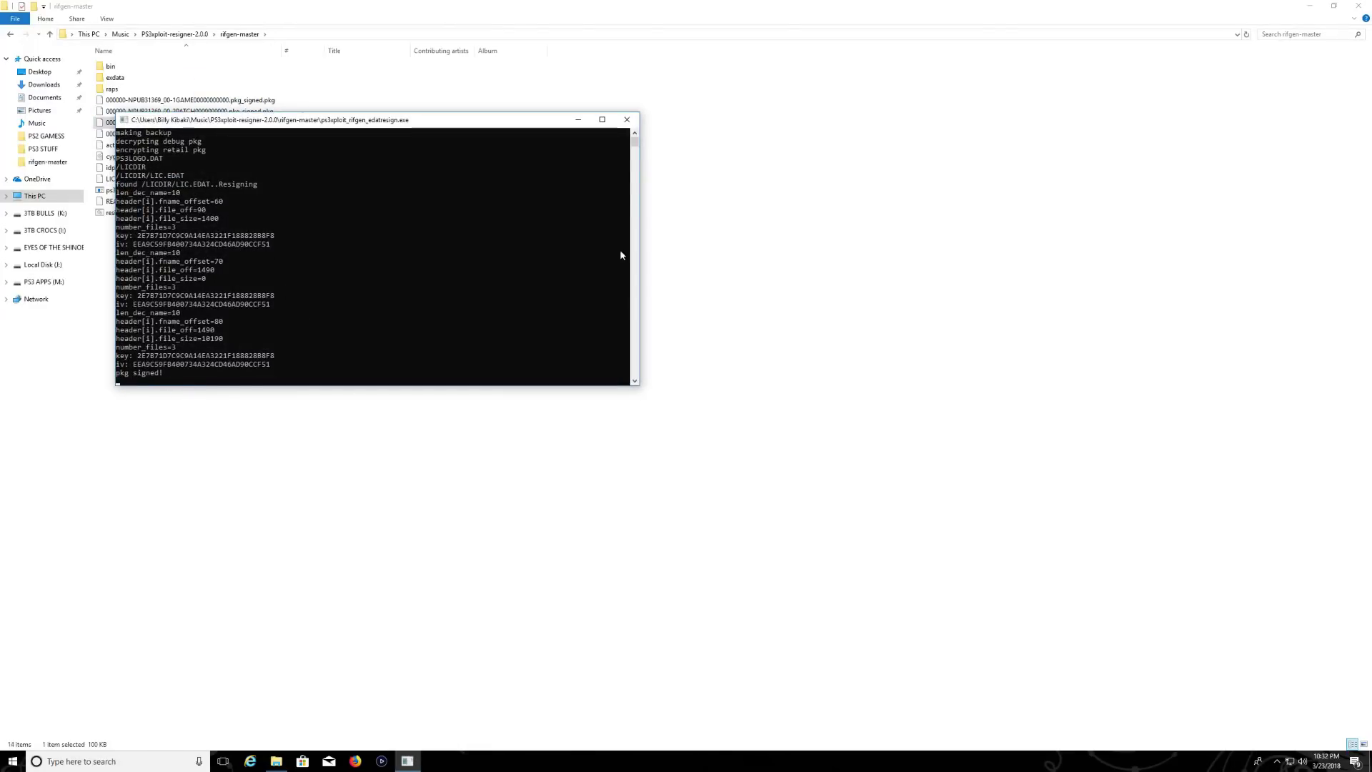
pyautogui.click(627, 119)
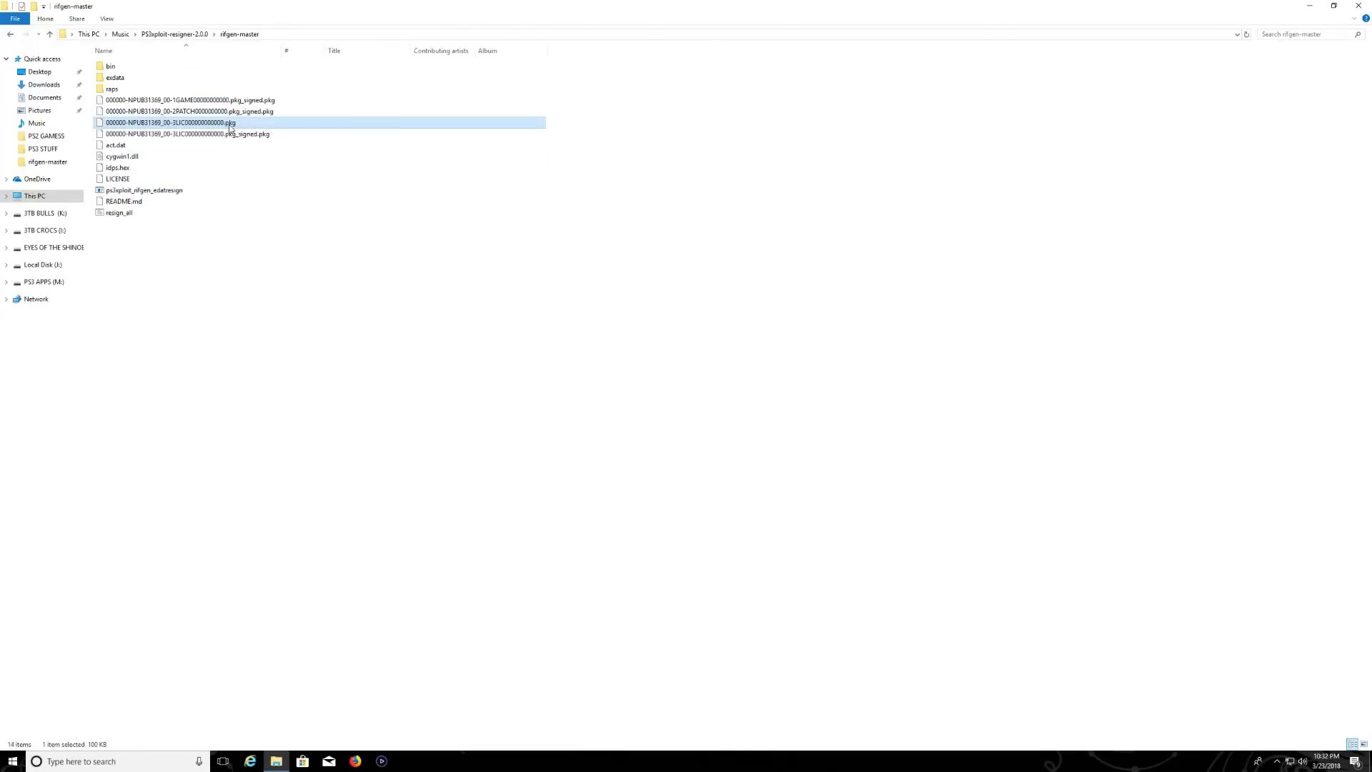
# Delete the unsigned 3LIC pkg and copy the three signed NPUB31369 pkgs.
pyautogui.rightClick(231, 129)
pyautogui.click(269, 315)
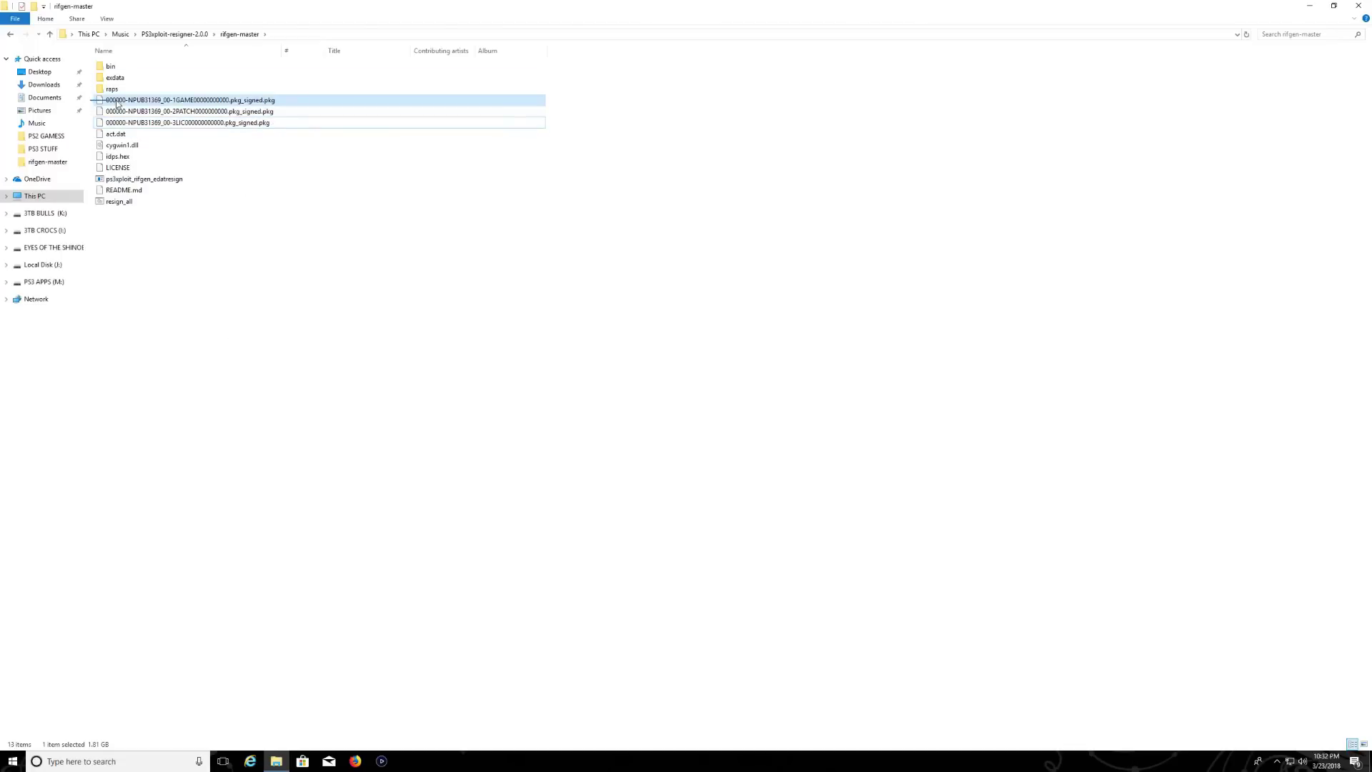
pyautogui.rightClick(201, 126)
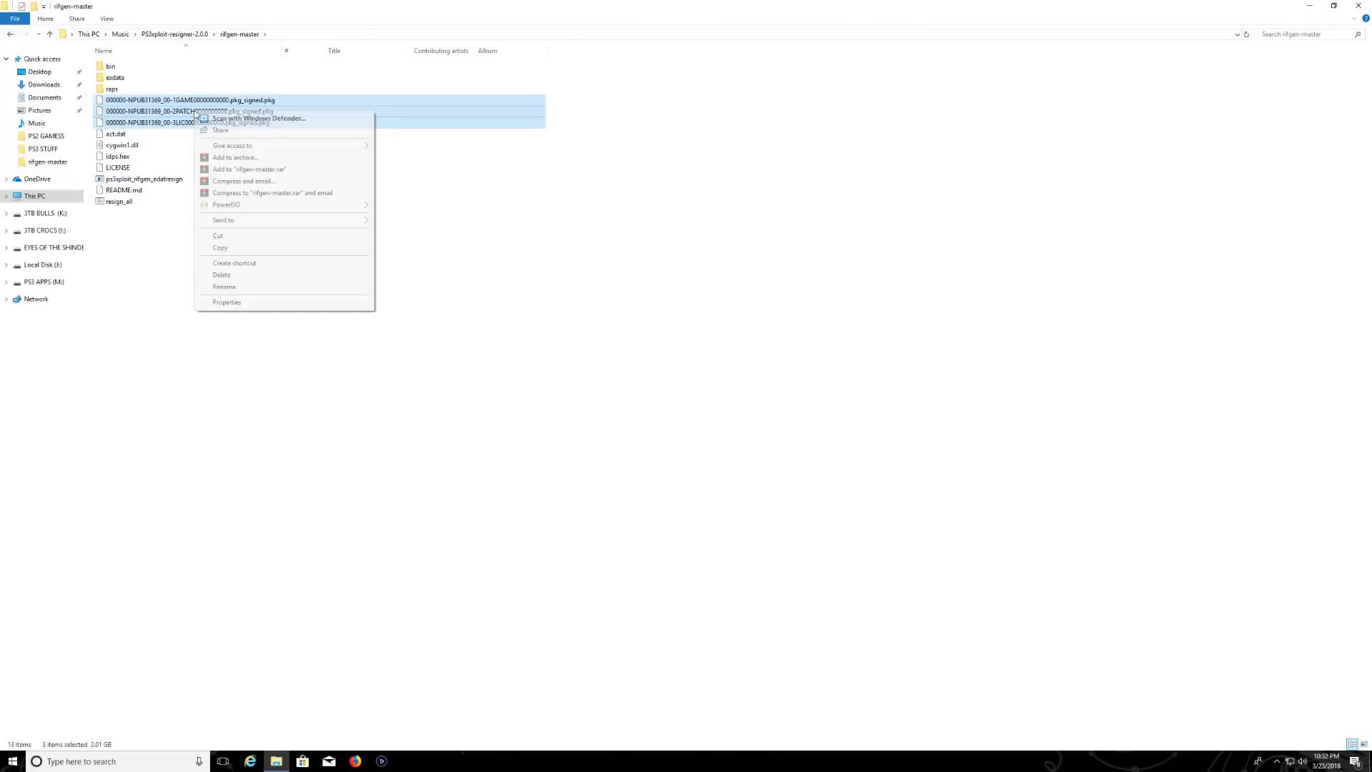
pyautogui.click(236, 233)
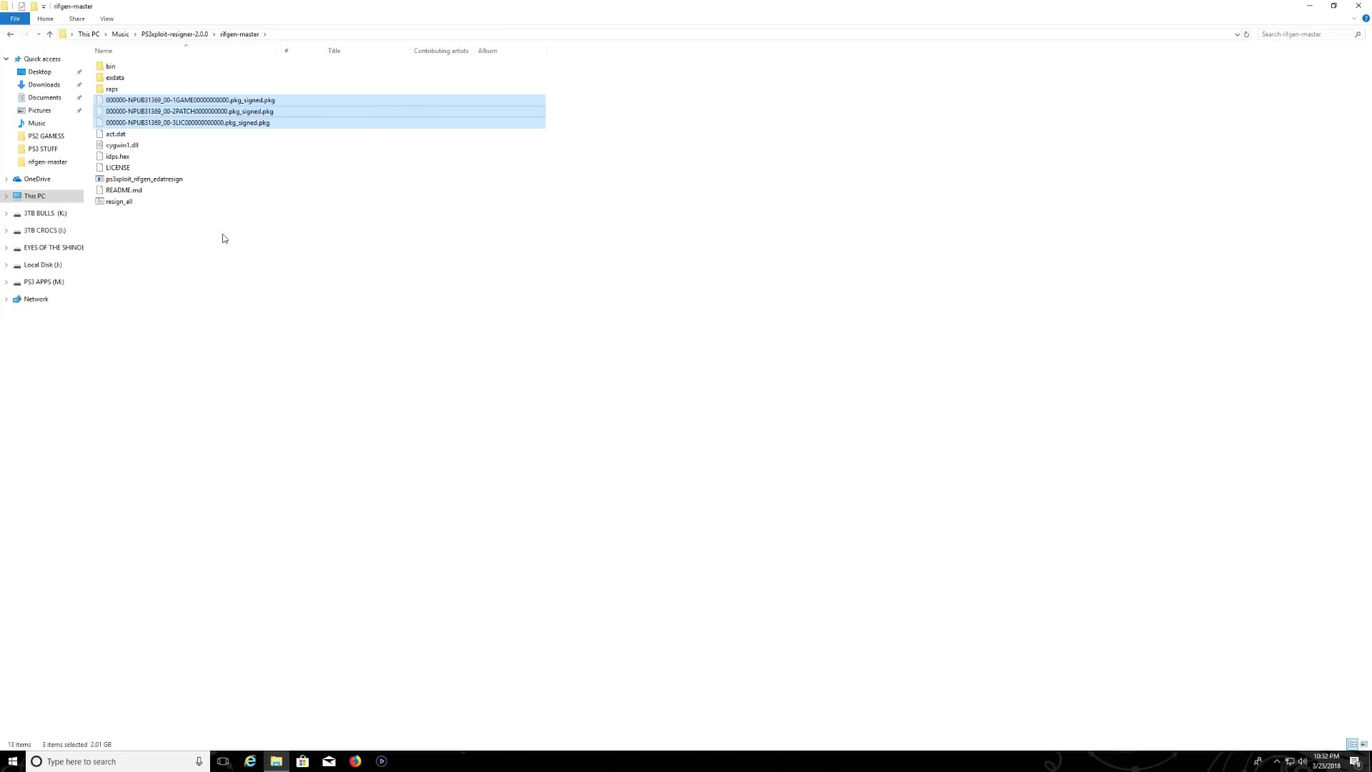
# Paste the three signed NPUB31369 pkgs onto PS3 APPS (M:), then safely eject the drive.
pyautogui.rightClick(54, 285)
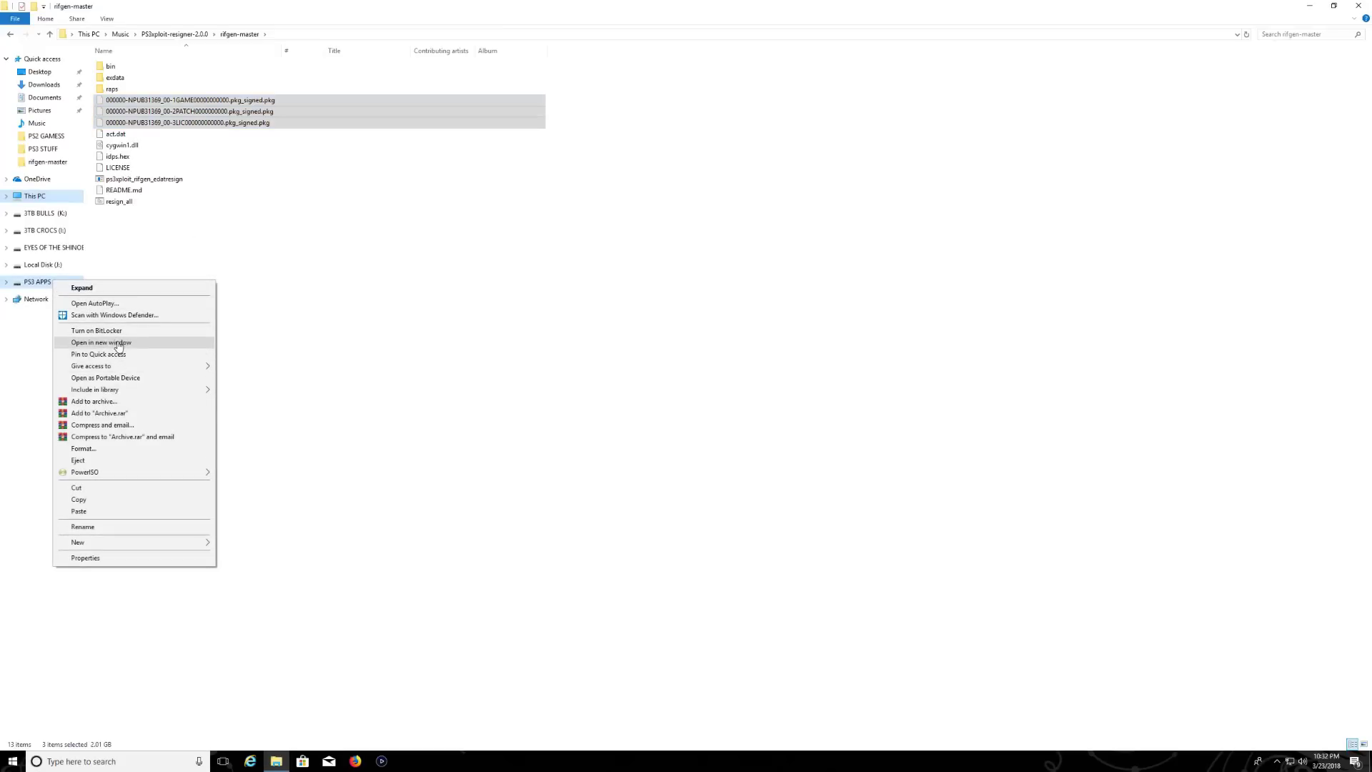
pyautogui.click(118, 343)
pyautogui.rightClick(706, 267)
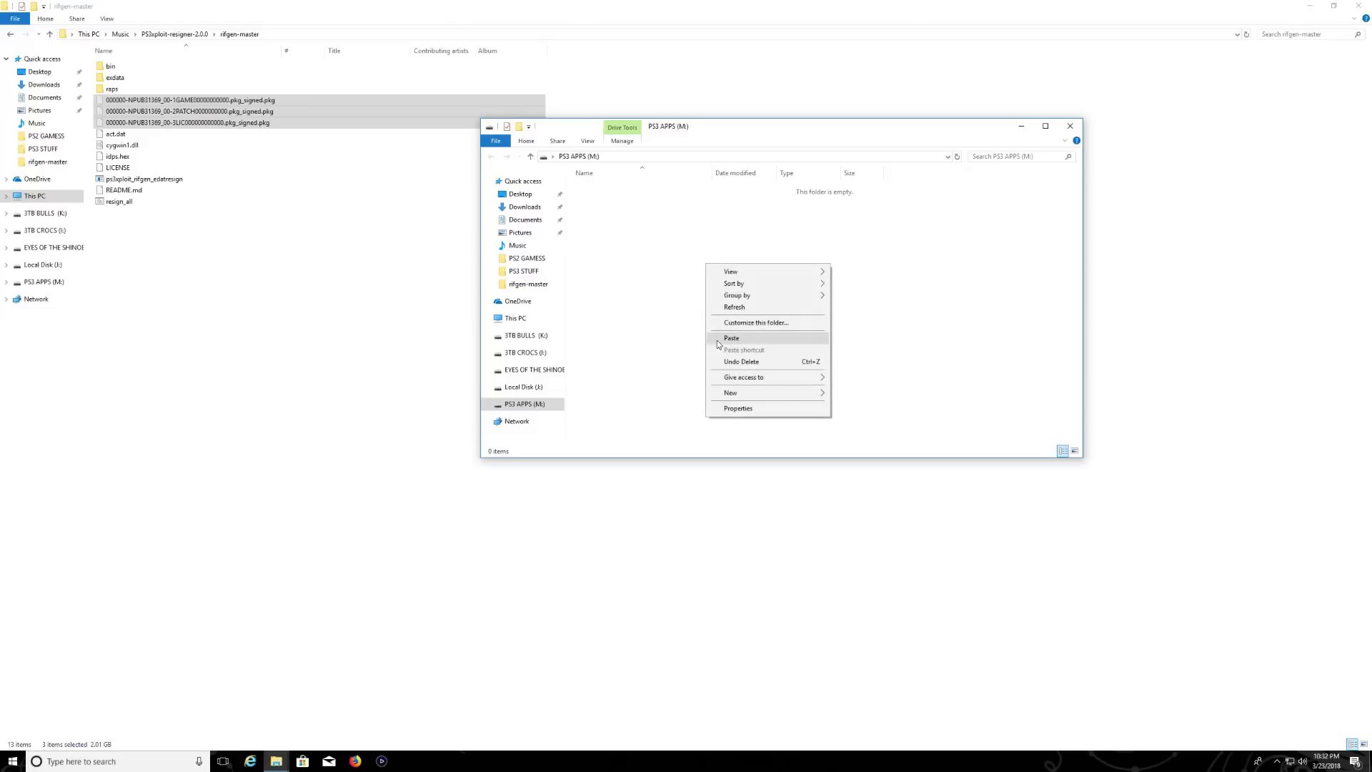
pyautogui.click(729, 339)
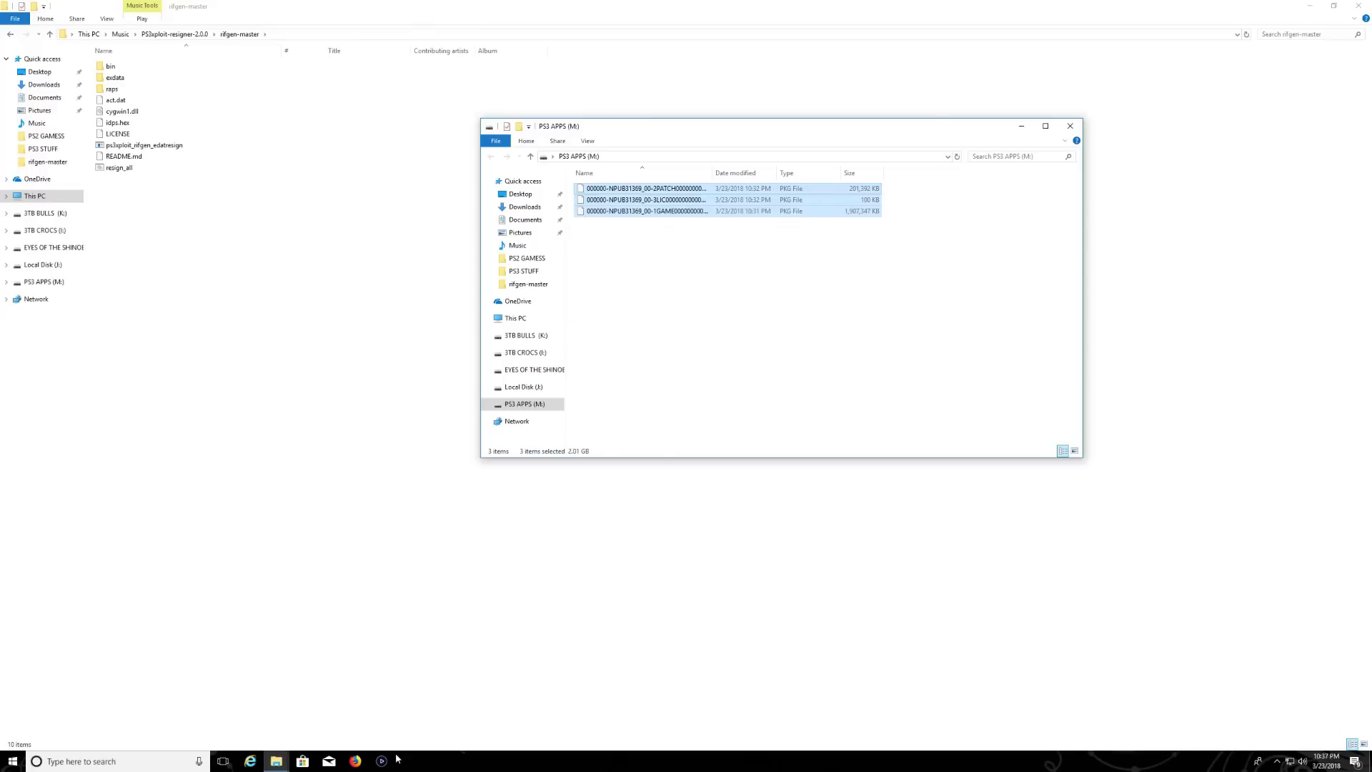
pyautogui.click(766, 336)
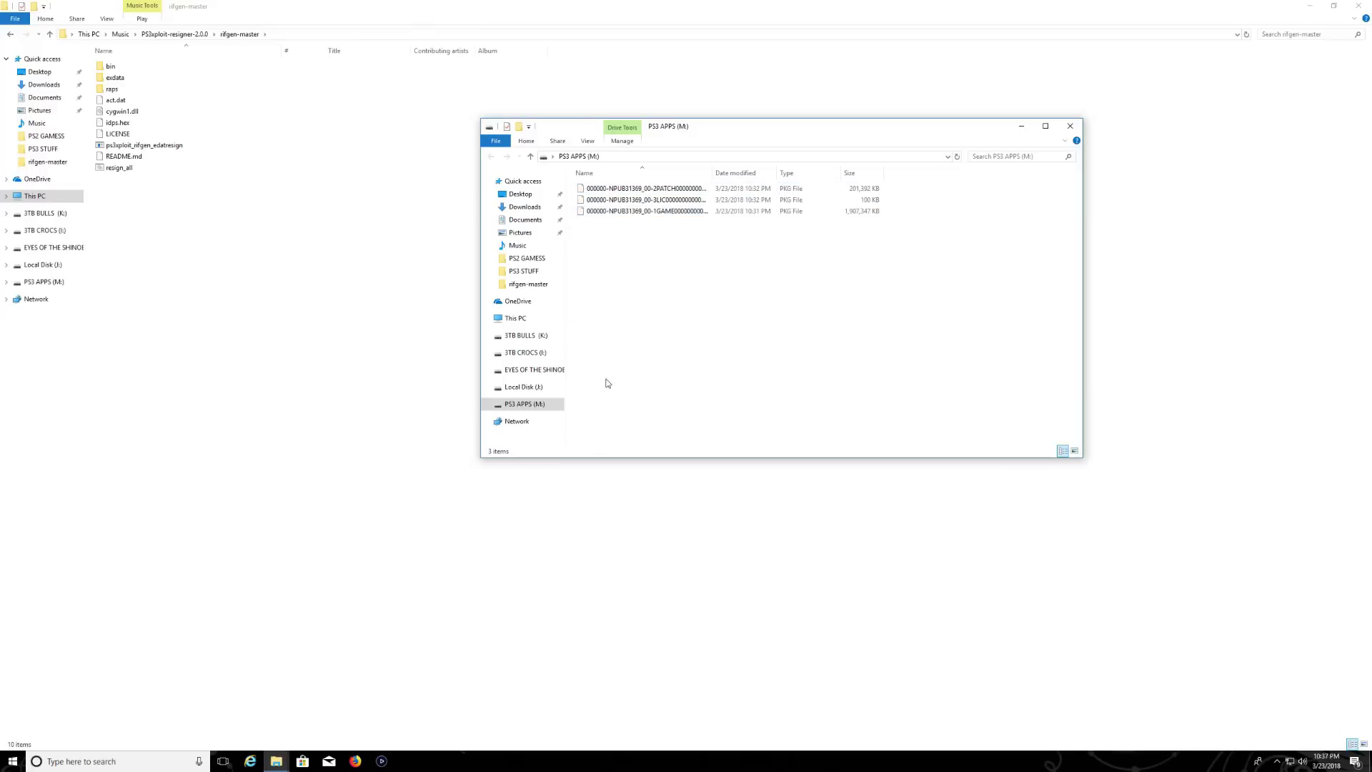
pyautogui.rightClick(532, 411)
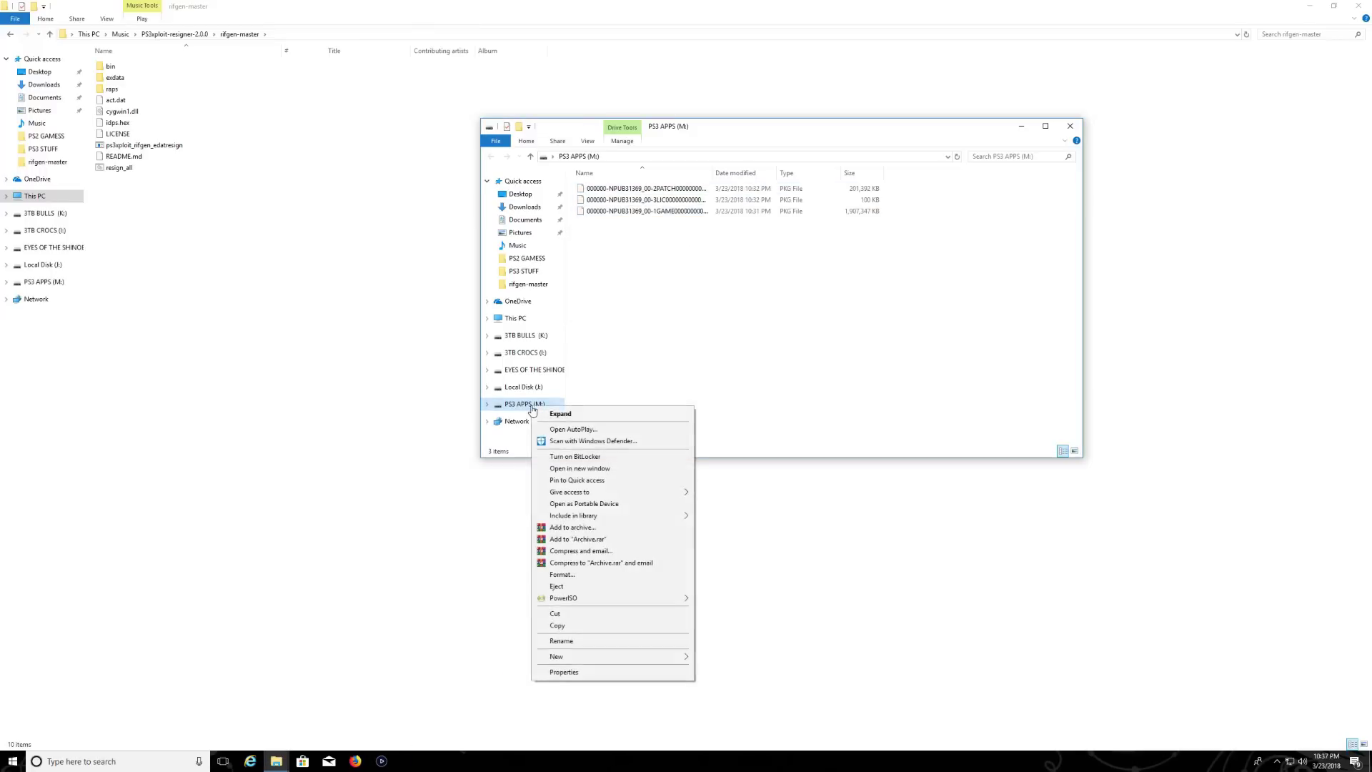
pyautogui.click(547, 587)
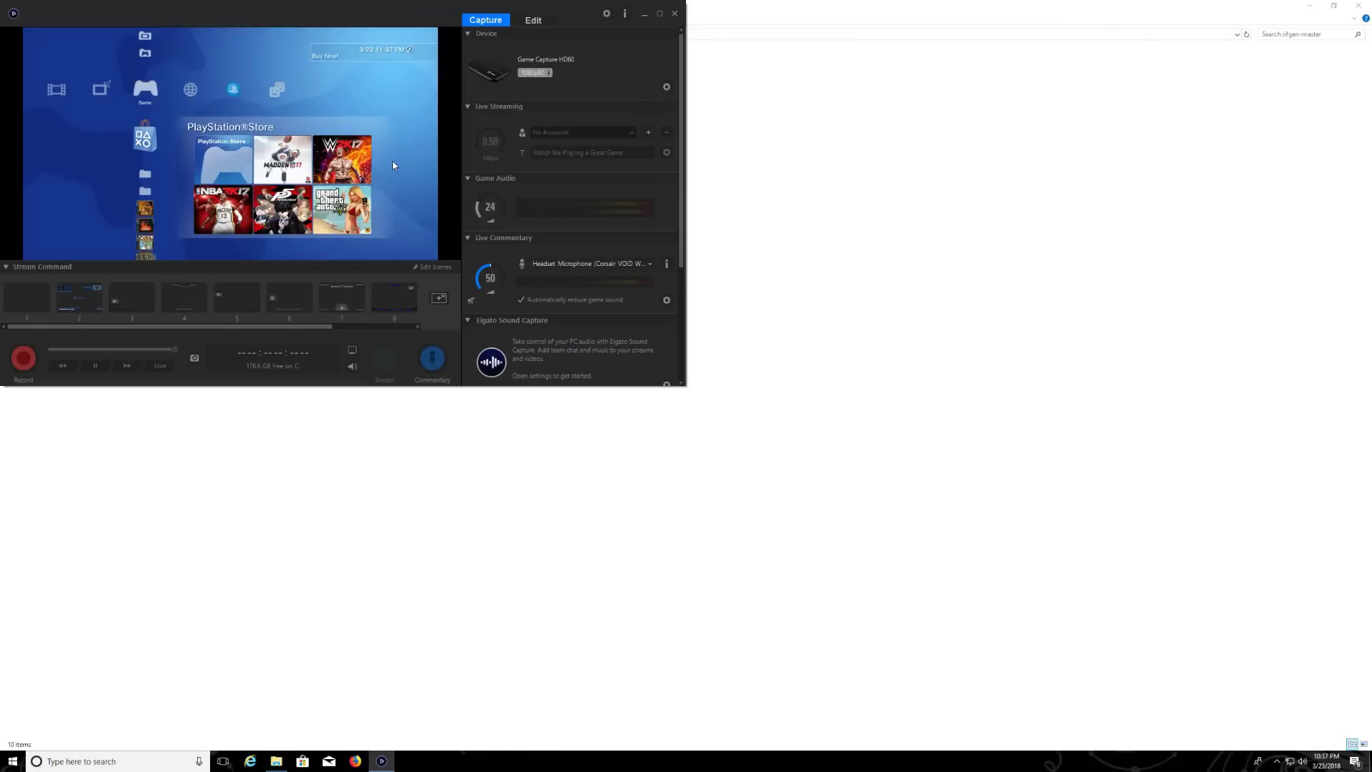
# Enlarge the Game Capture window so the PS3 preview fills the view.
pyautogui.doubleClick(393, 161)
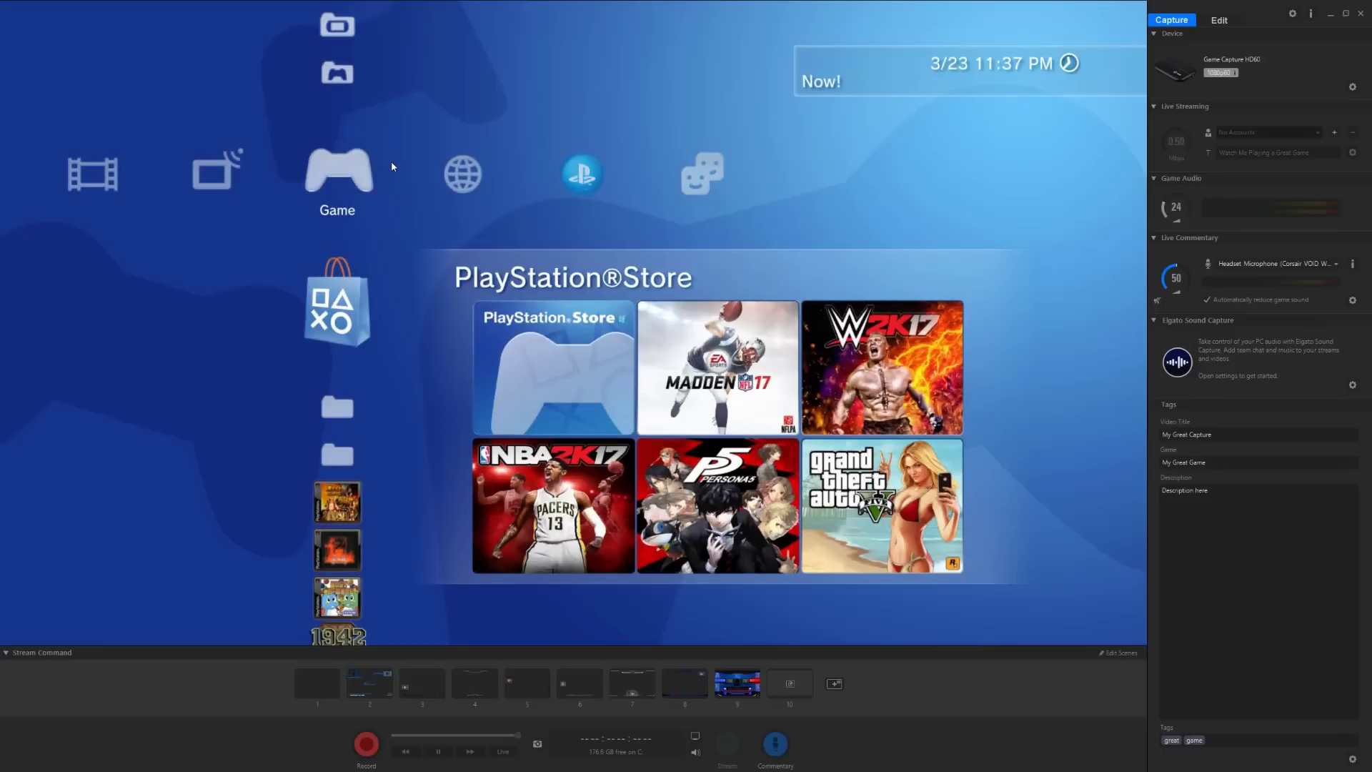
pyautogui.rightClick(736, 288)
pyautogui.click(772, 303)
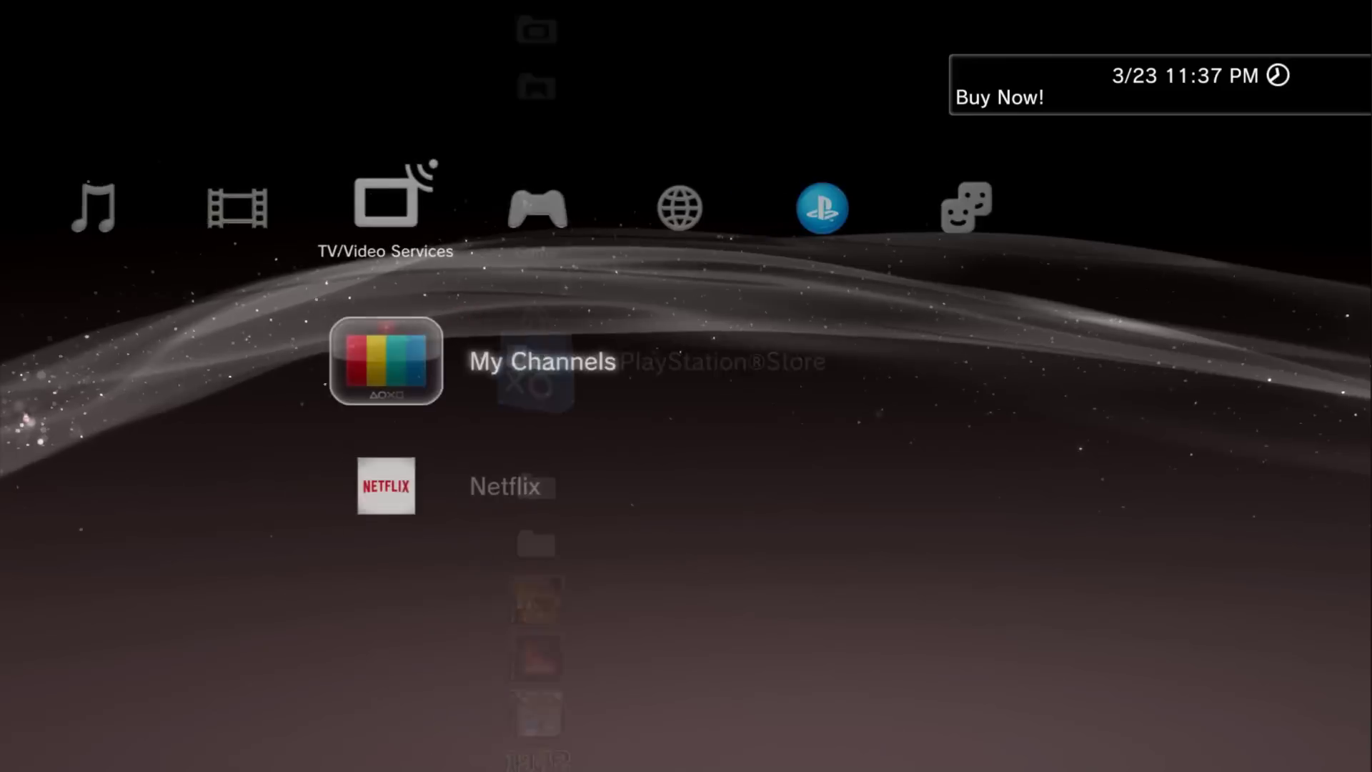
# Run HAN Enabler from HAN Toolbox, then close the browser back to the toolbox.
pyautogui.press('Down')
pyautogui.press('Down')
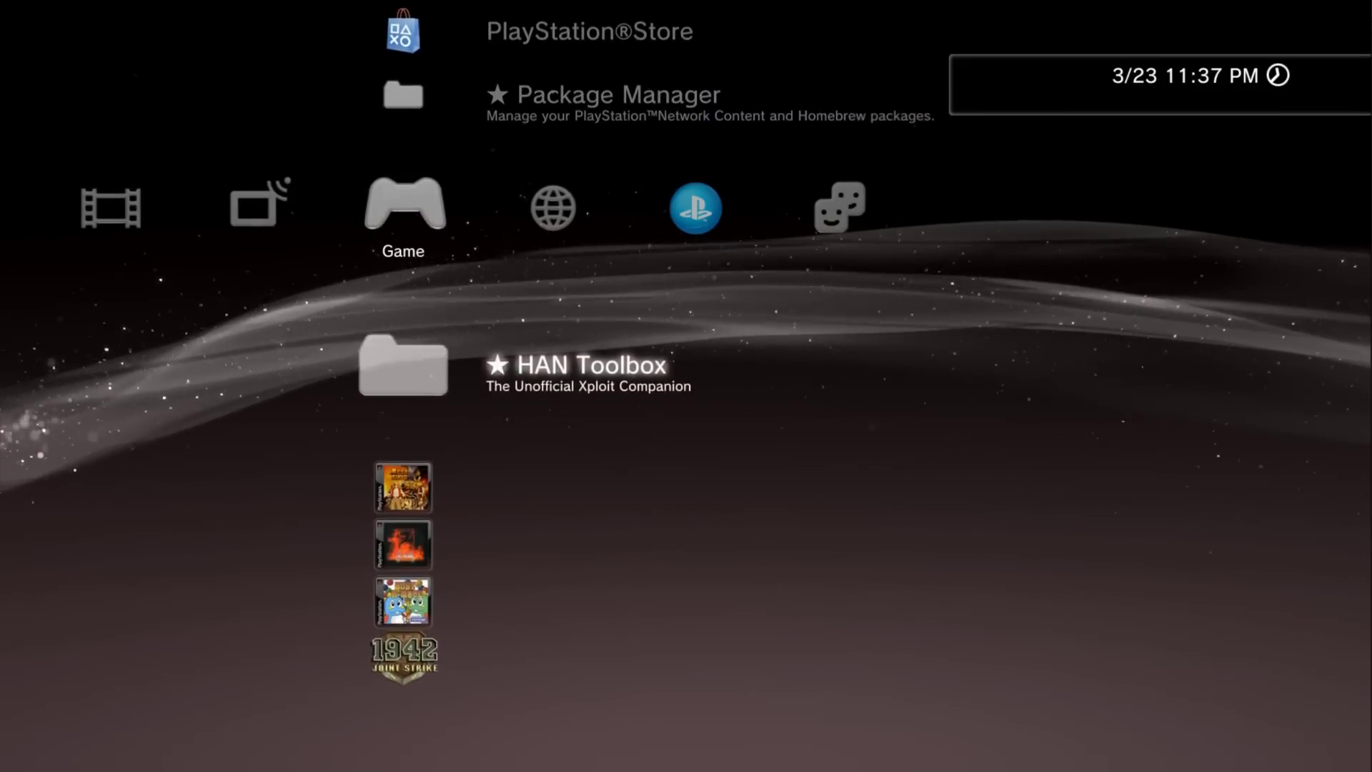
pyautogui.press('Return')
pyautogui.press('Down')
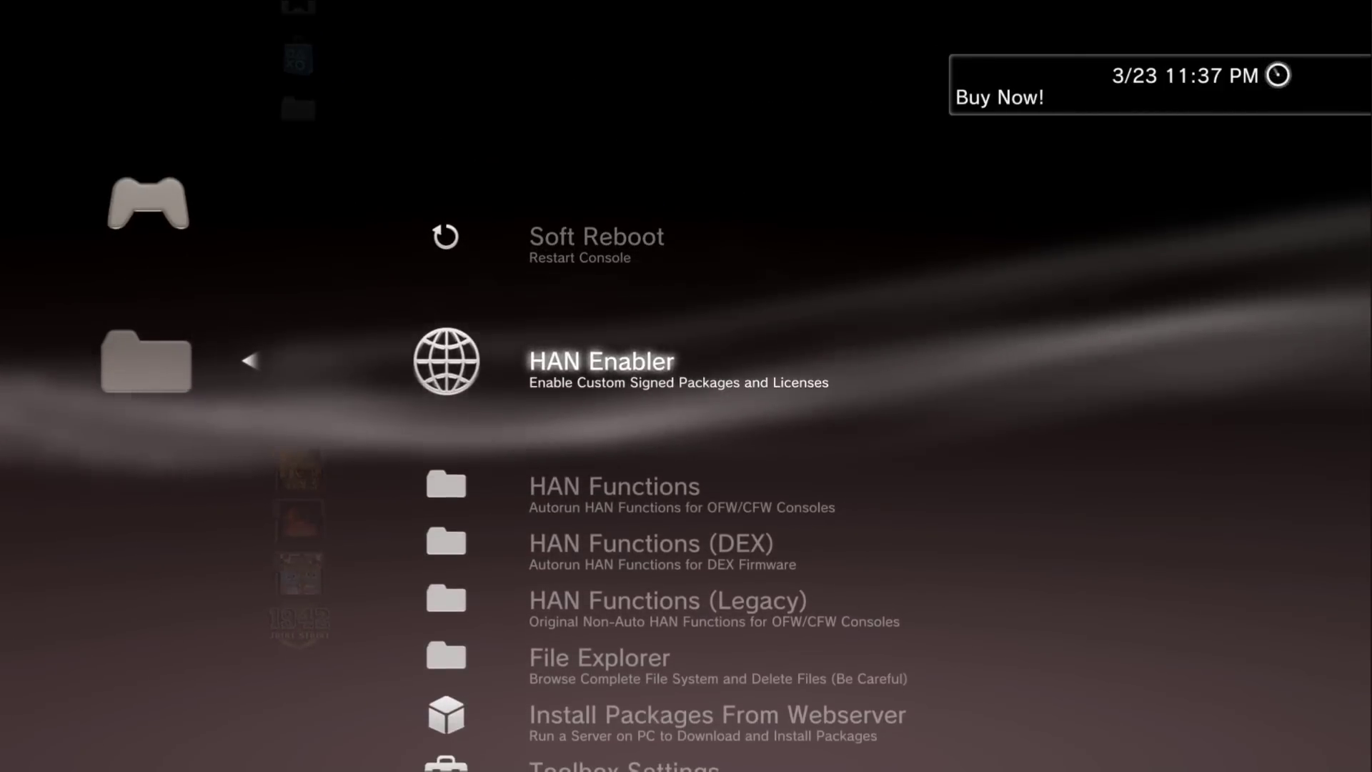
pyautogui.press('Return')
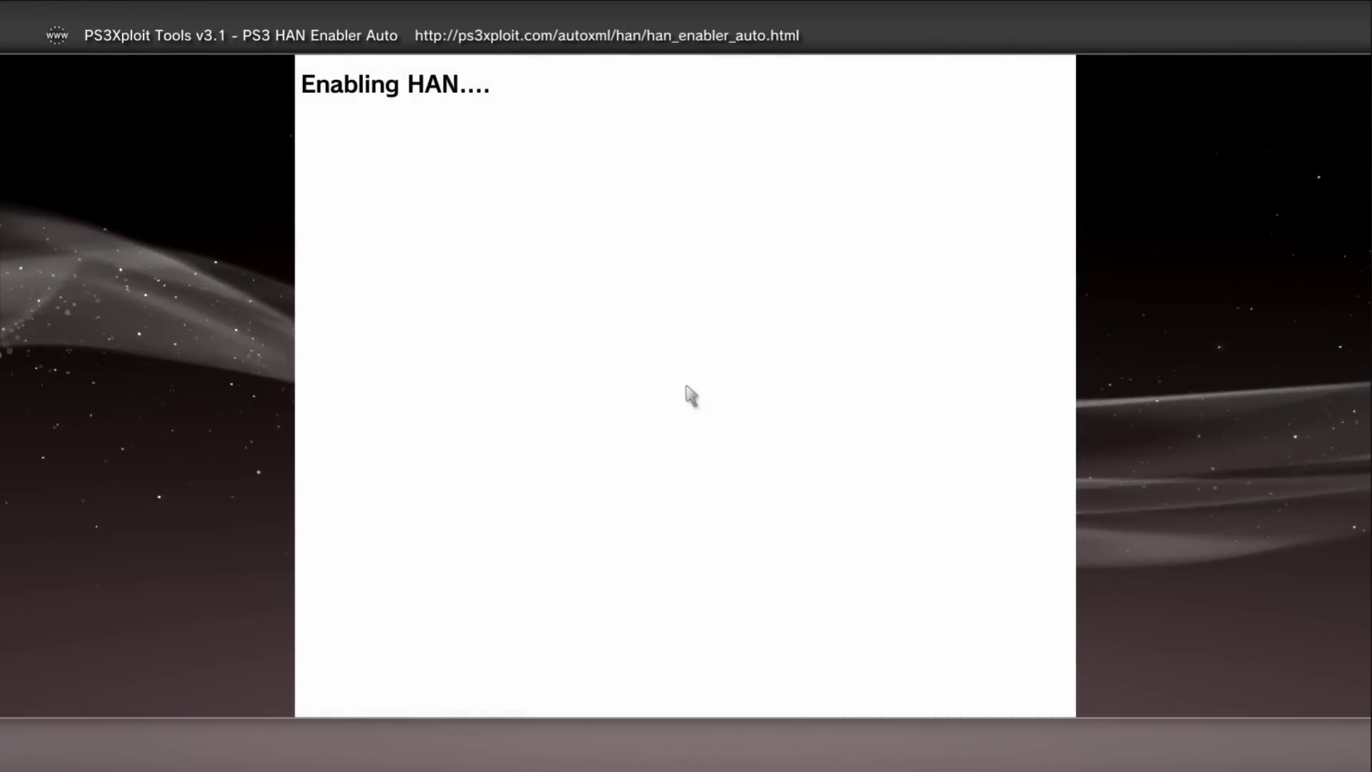
pyautogui.press('Escape')
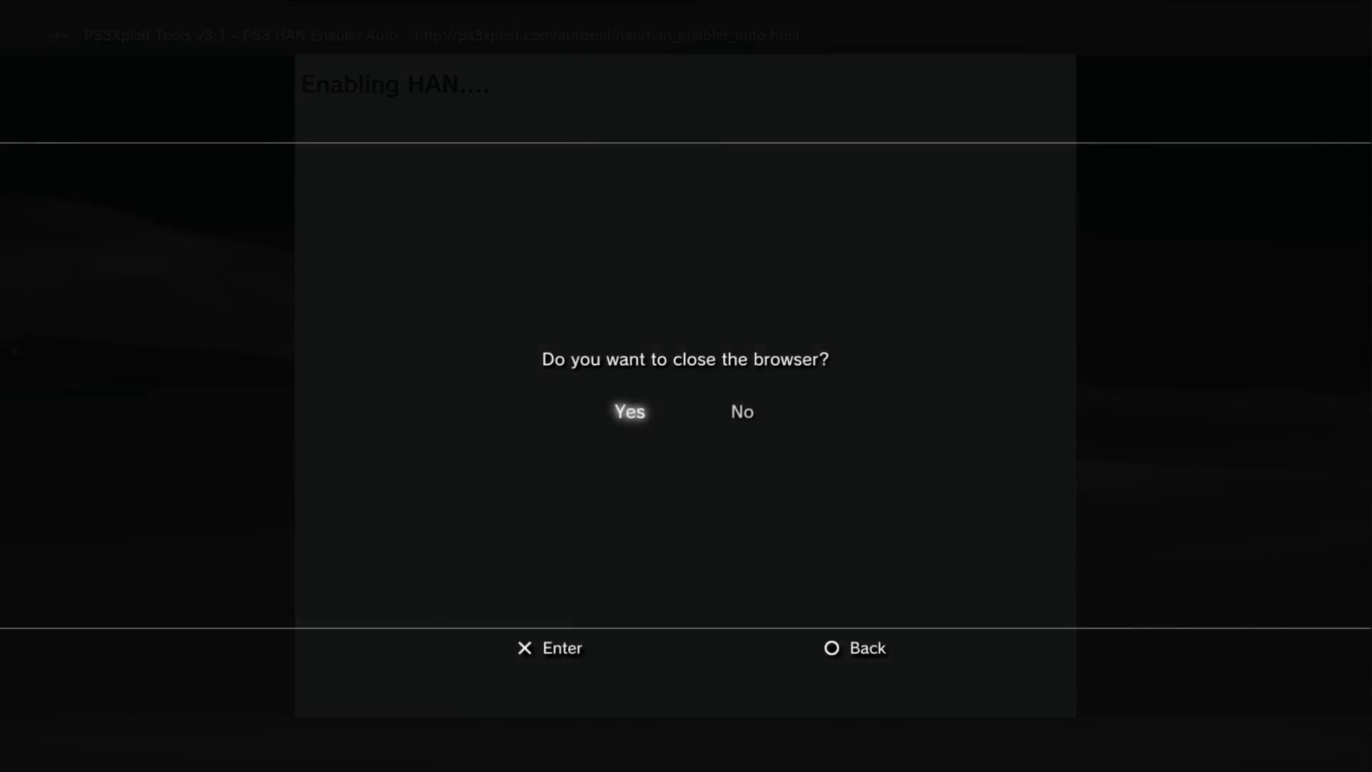
pyautogui.press('Return')
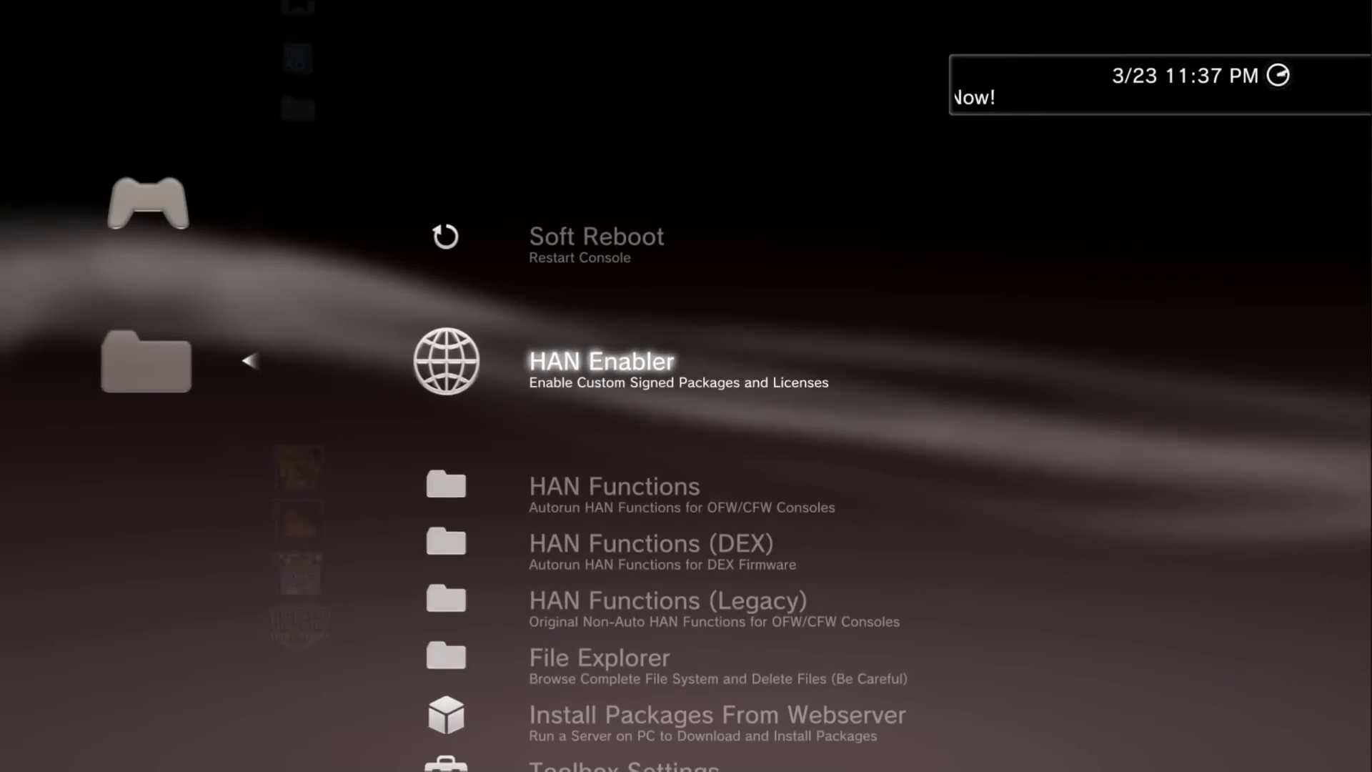
# Install the signed 1GAME NPUB31369 pkg via Package Manager's Standard install from USB root.
pyautogui.press('Escape')
pyautogui.press('Up')
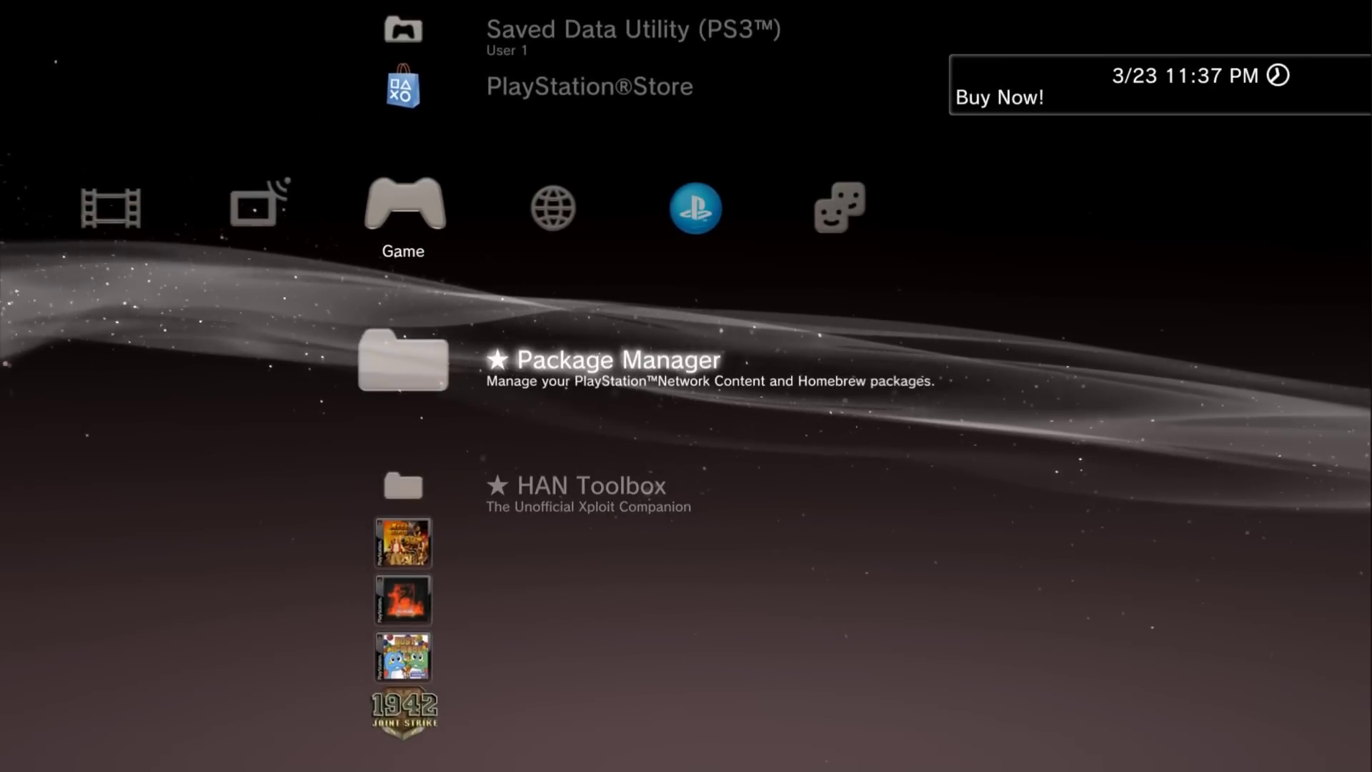
pyautogui.press('Return')
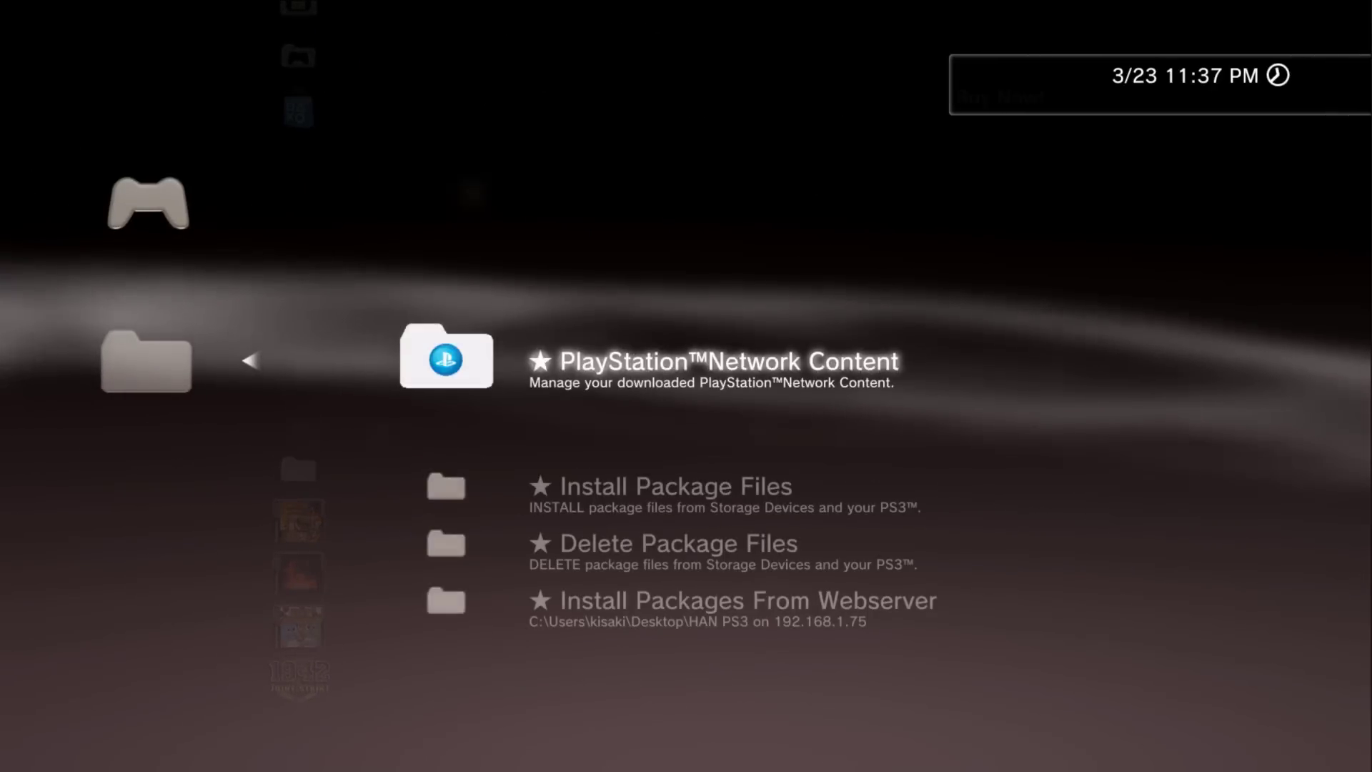
pyautogui.press('Down')
pyautogui.press('Return')
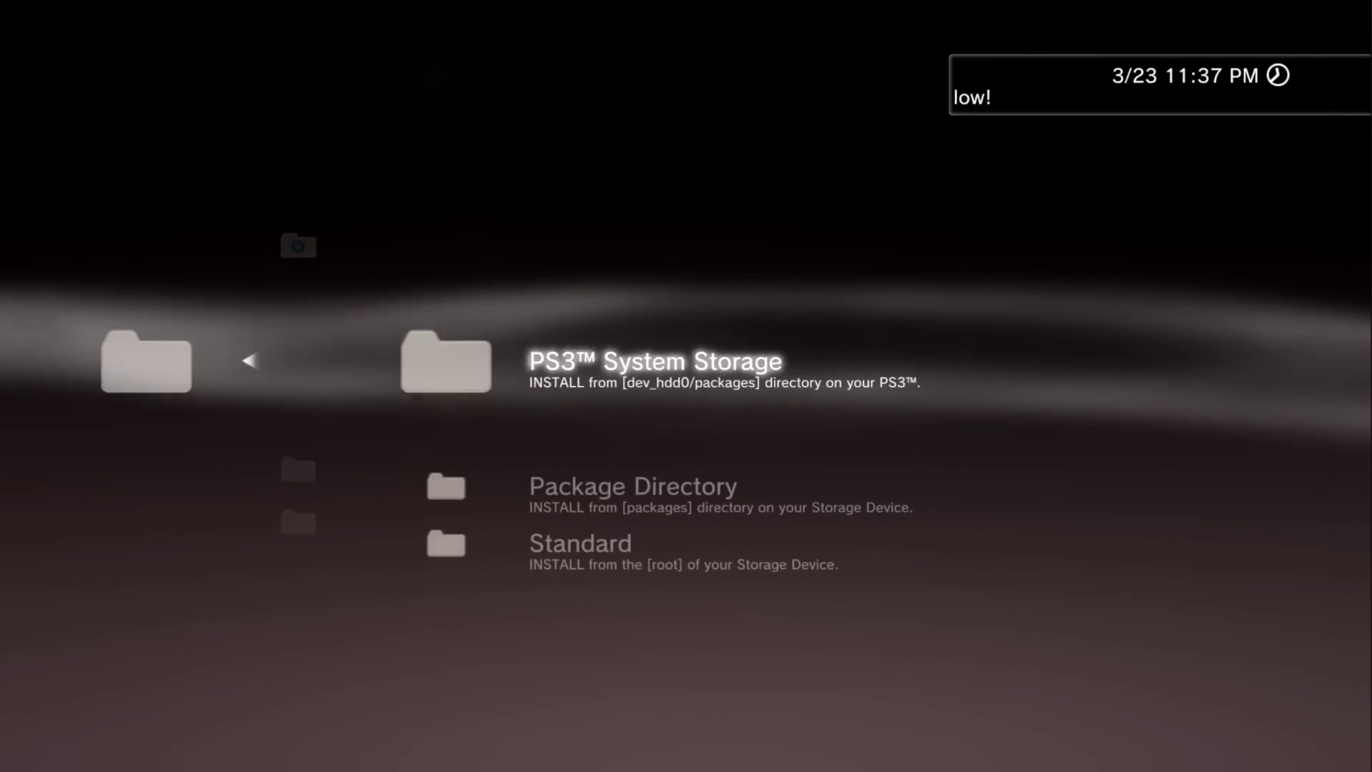
pyautogui.press('Down')
pyautogui.press('Down')
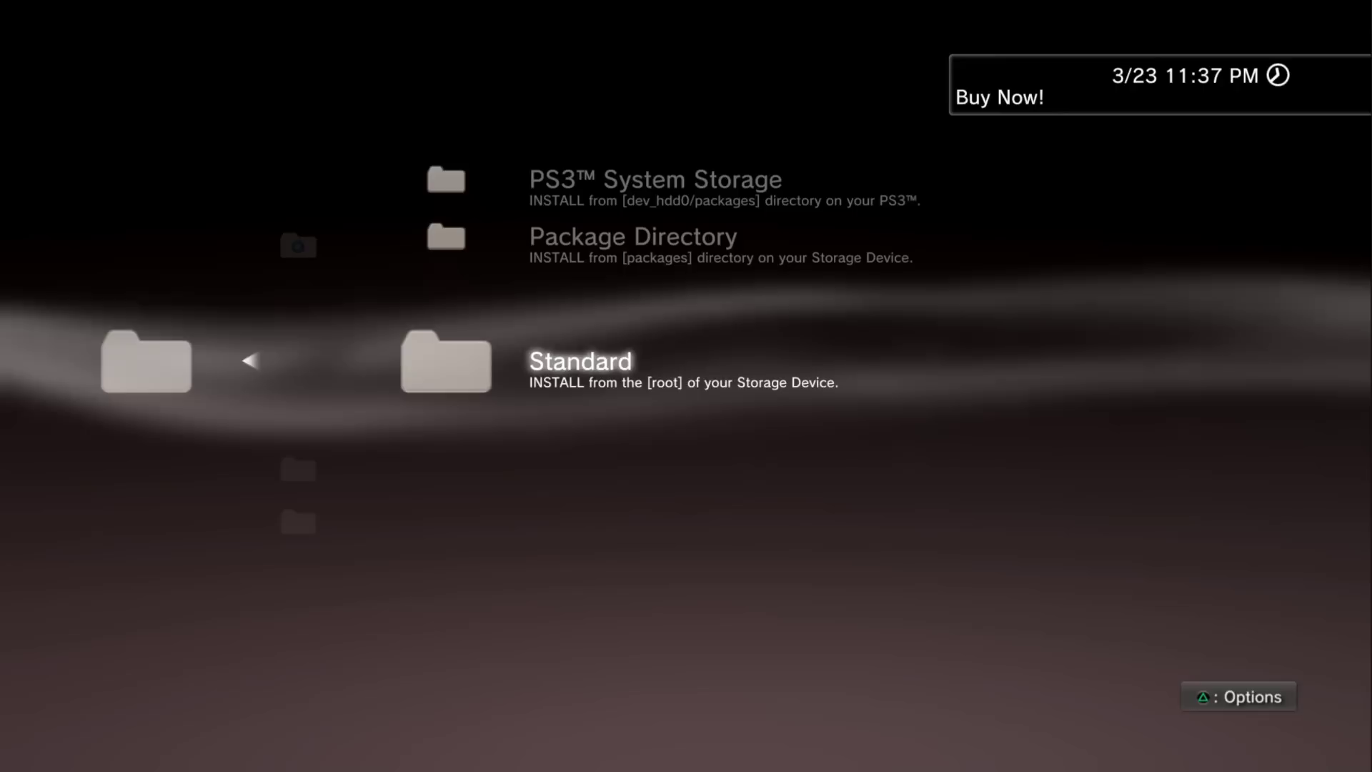
pyautogui.press('Return')
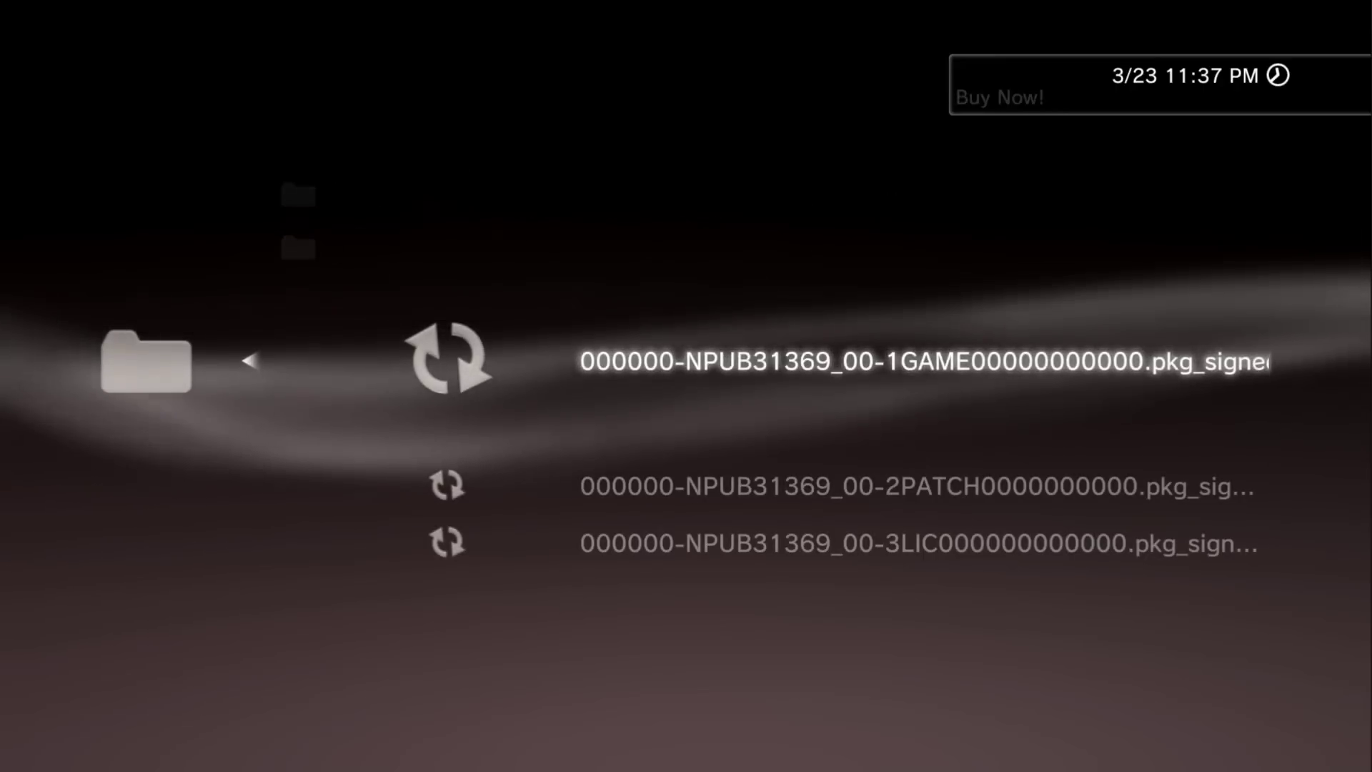
pyautogui.press('Down')
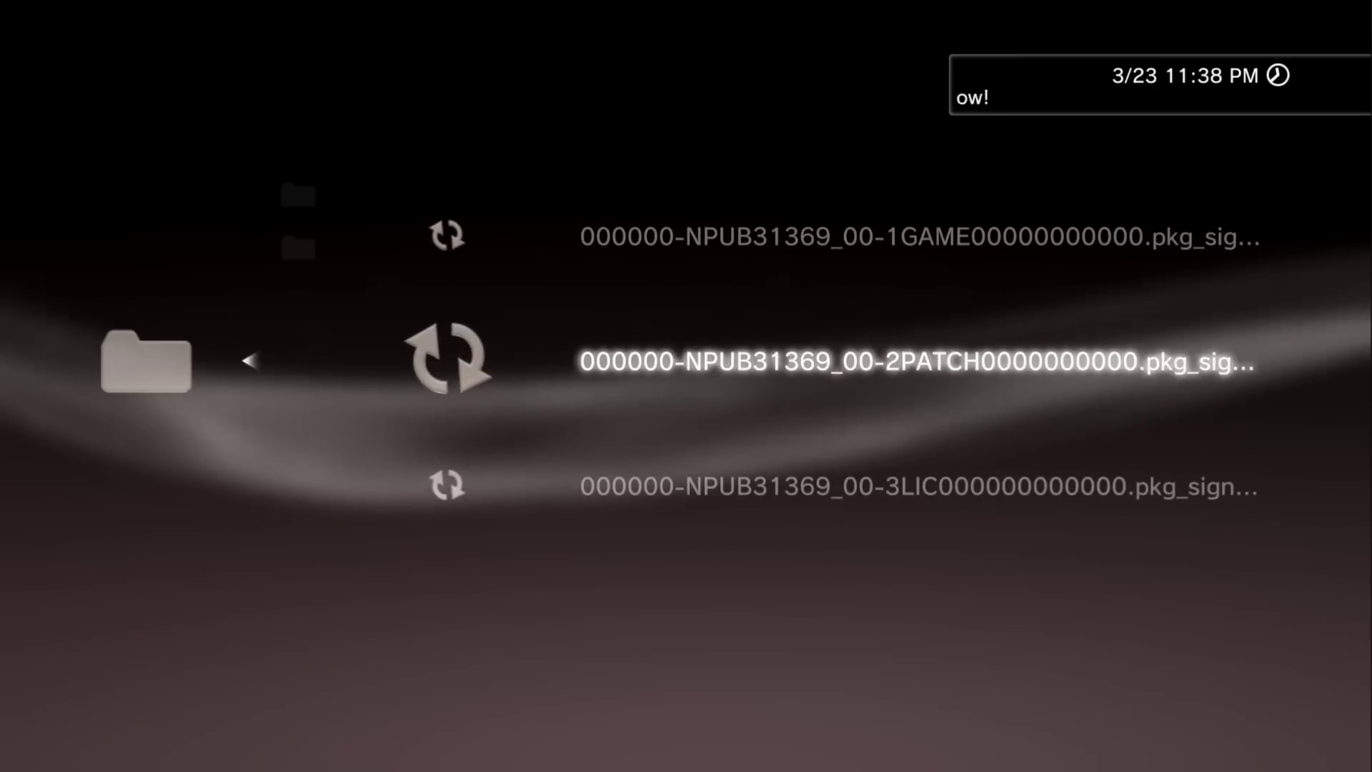
pyautogui.press('Down')
pyautogui.press('Up')
pyautogui.press('Up')
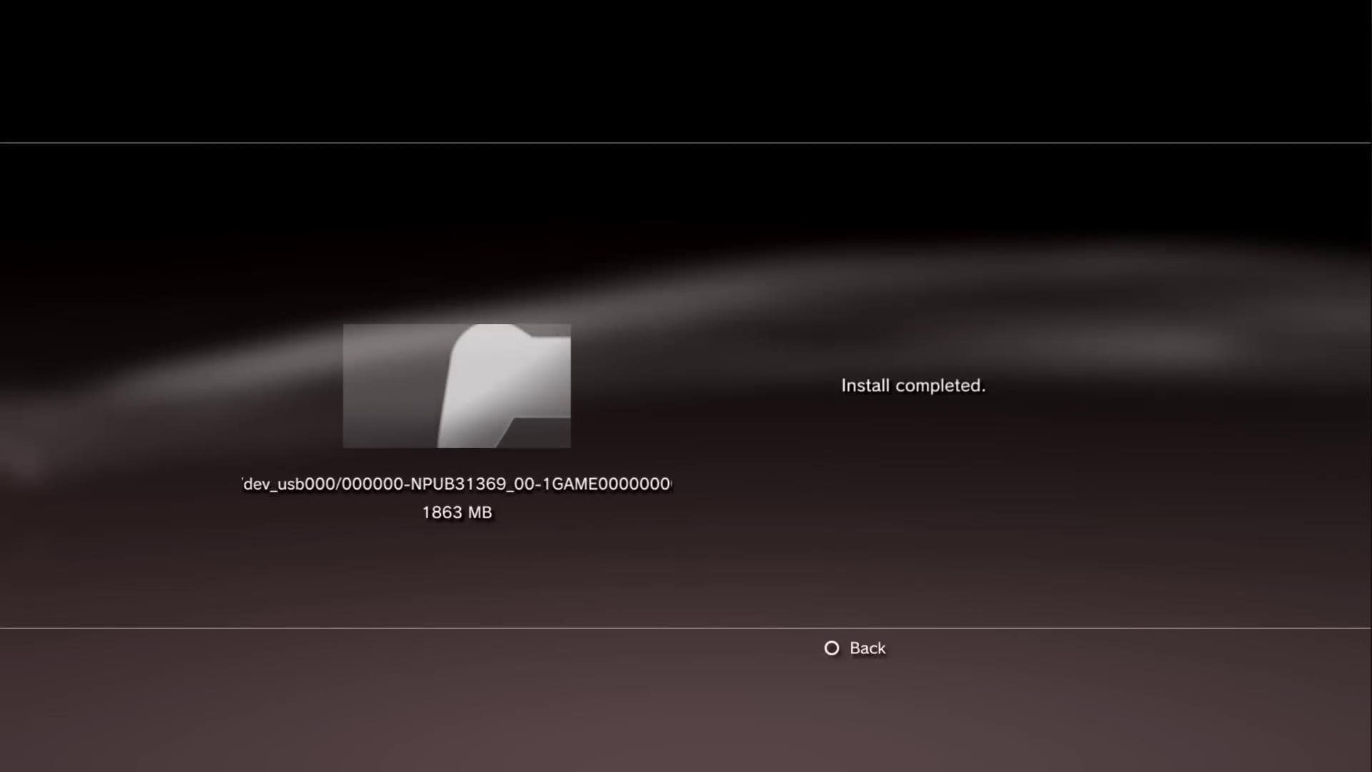
pyautogui.press('Escape')
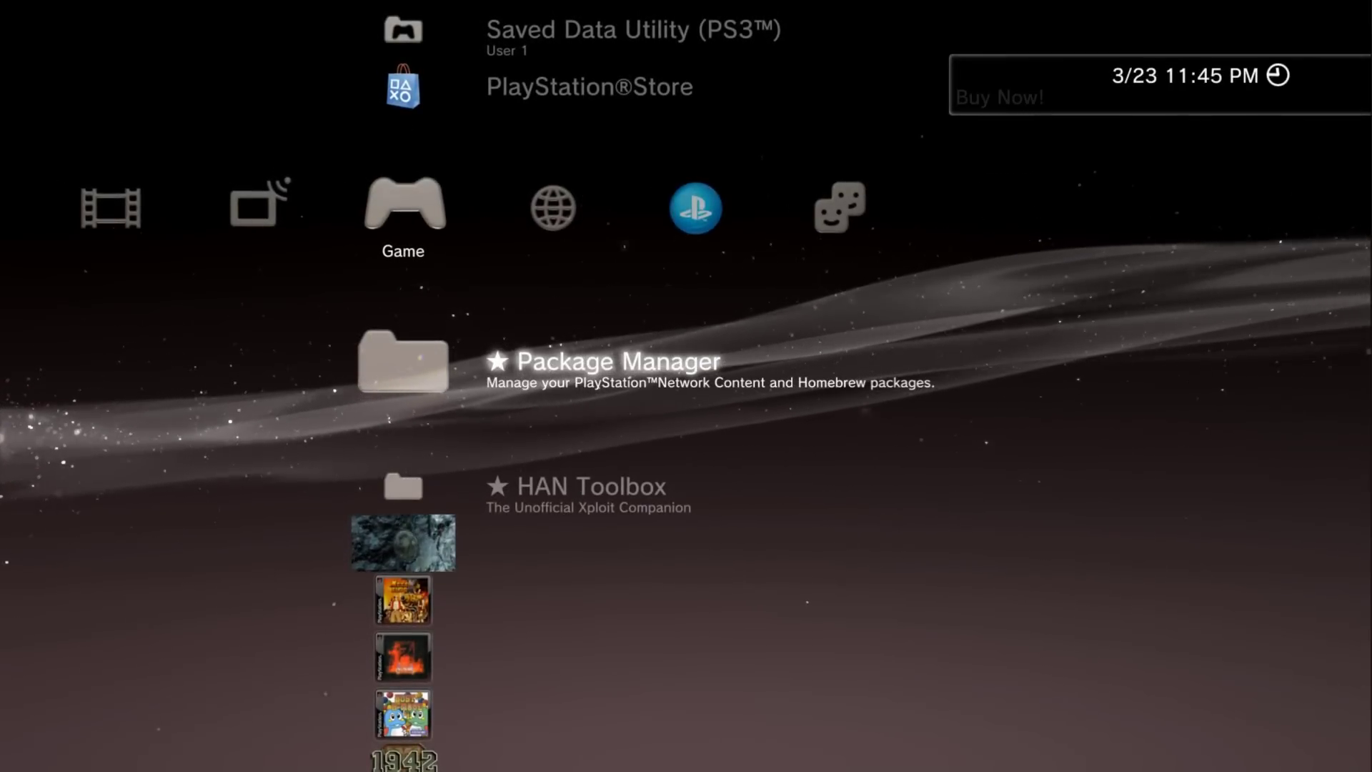
# Install the signed 2PATCH pkg through Package Manager's Standard source on USB.
pyautogui.press('Return')
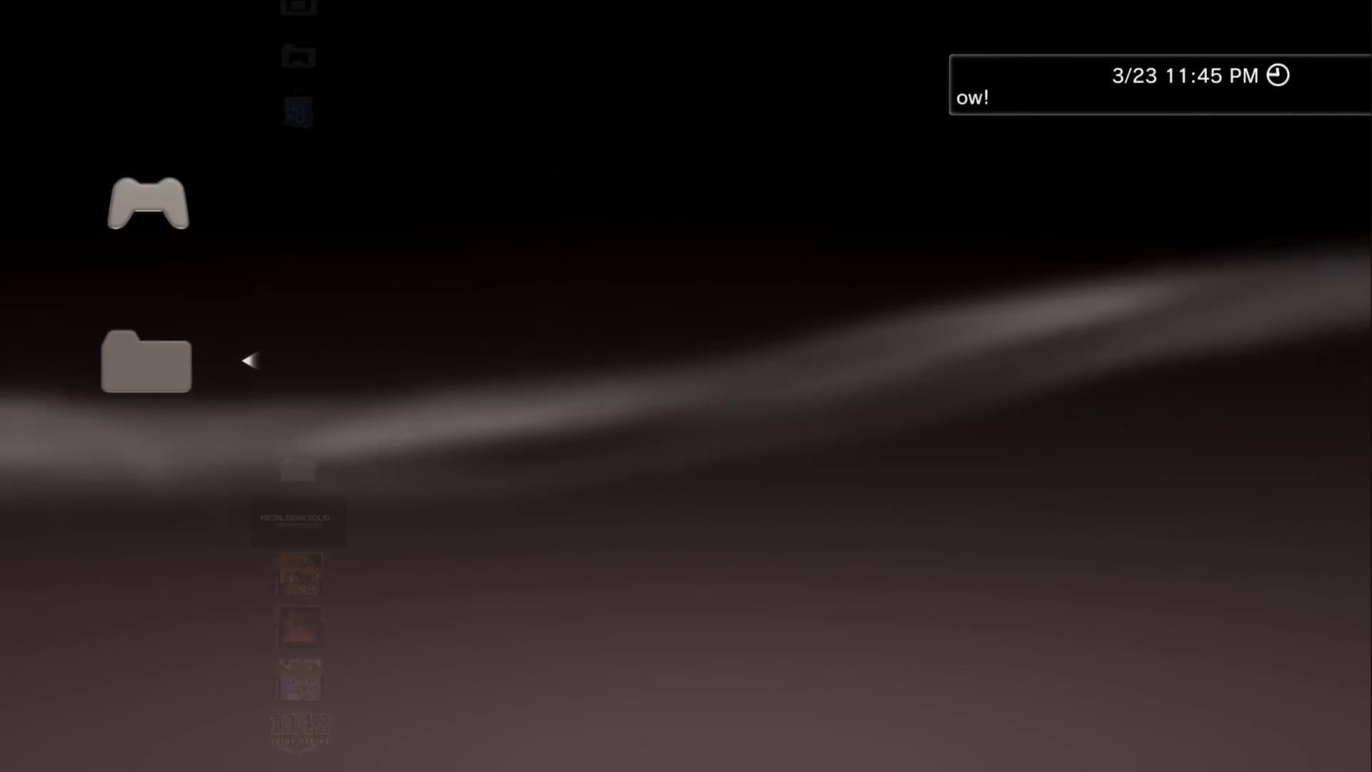
pyautogui.press('Down')
pyautogui.press('Return')
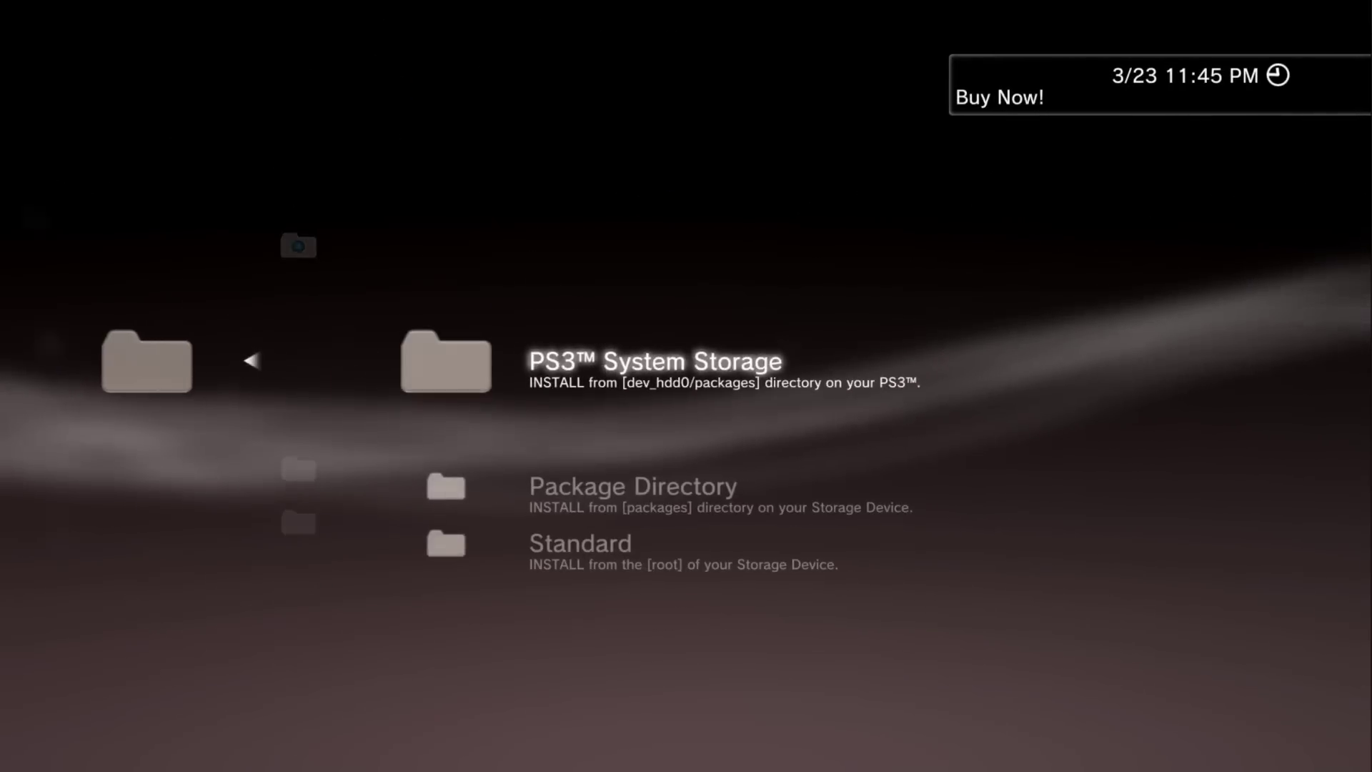
pyautogui.press('Down')
pyautogui.press('Down')
pyautogui.press('Return')
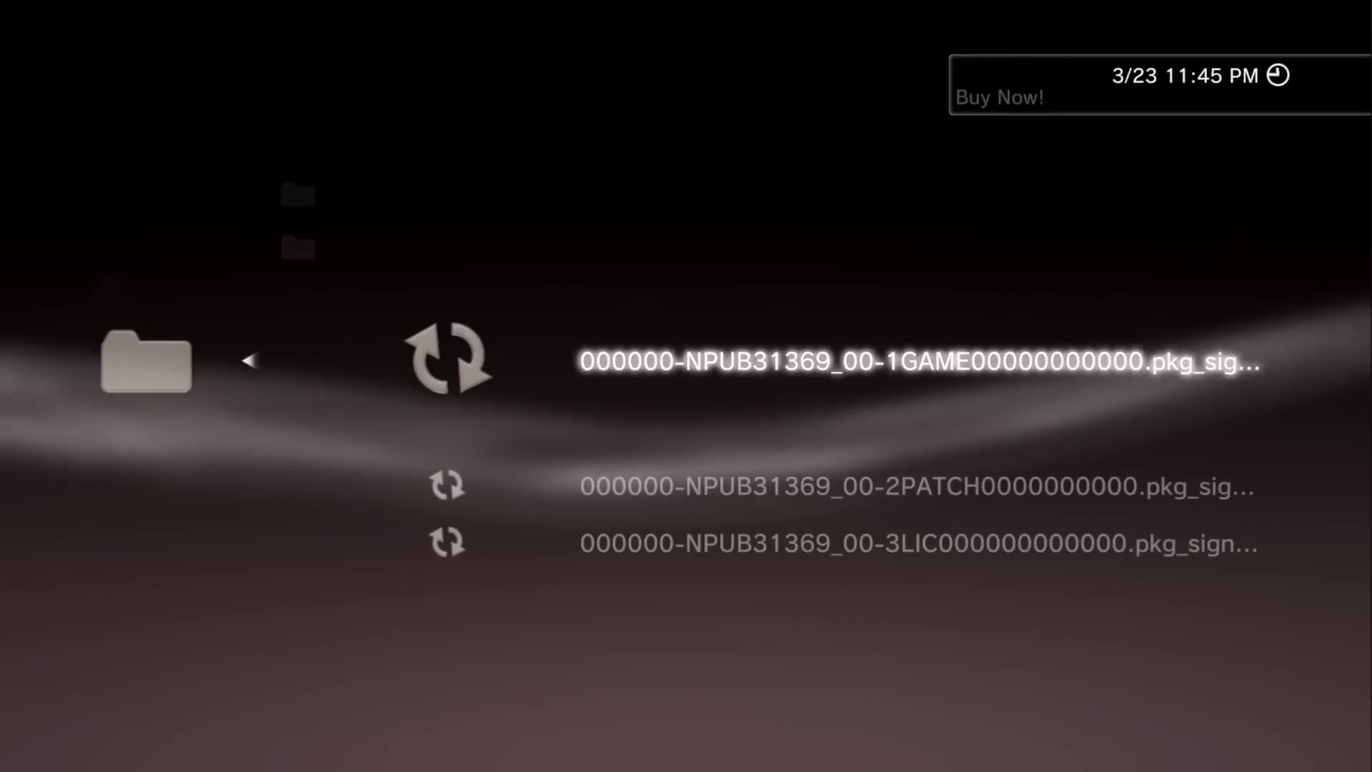
pyautogui.press('Down')
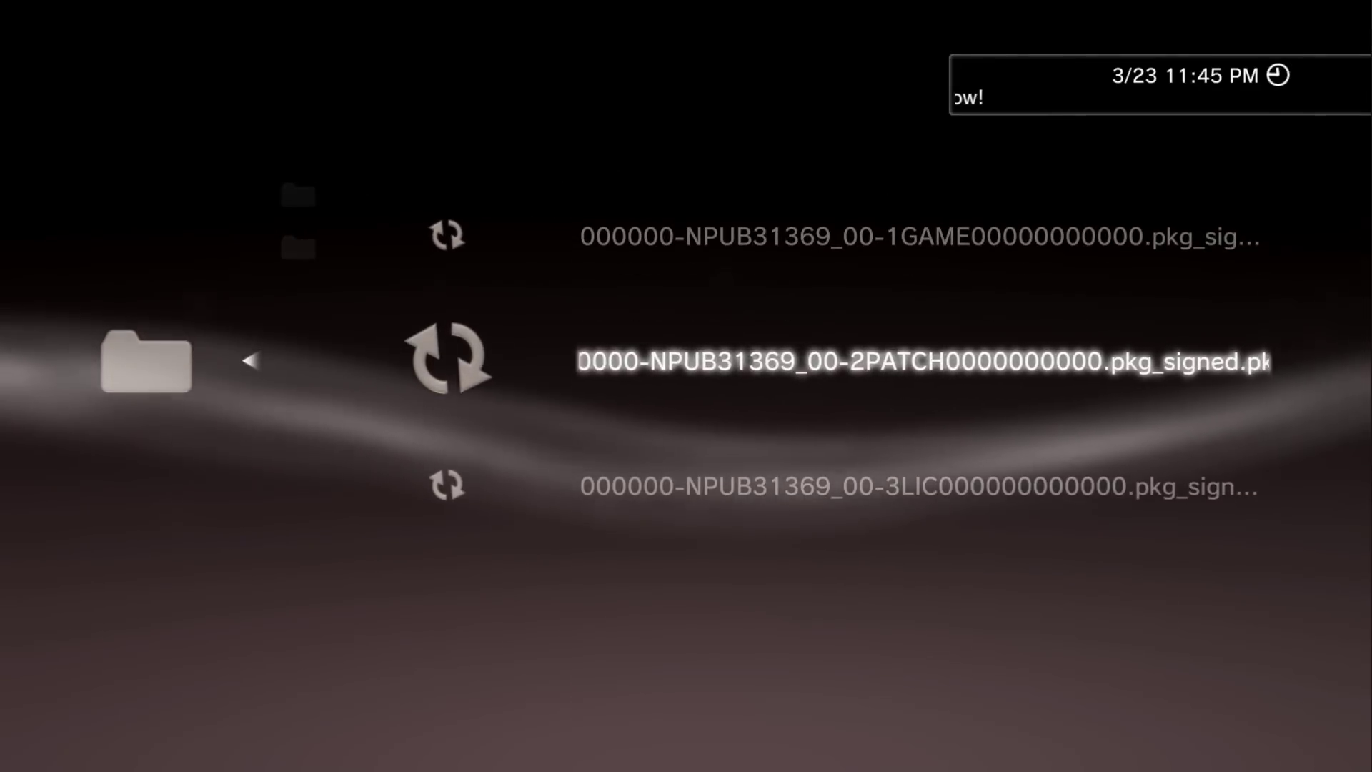
pyautogui.press('Return')
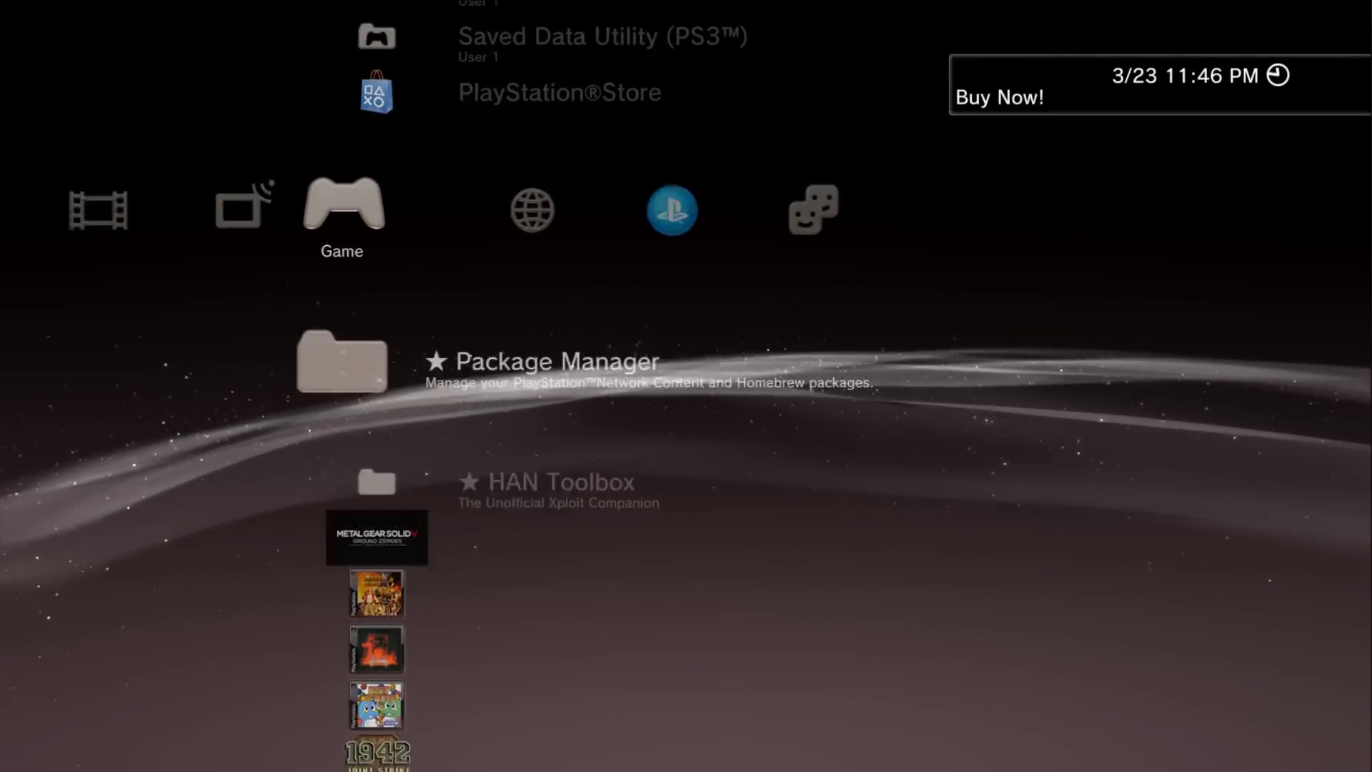
# Install the signed 3LIC license pkg from the USB root.
pyautogui.press('Return')
pyautogui.press('Down')
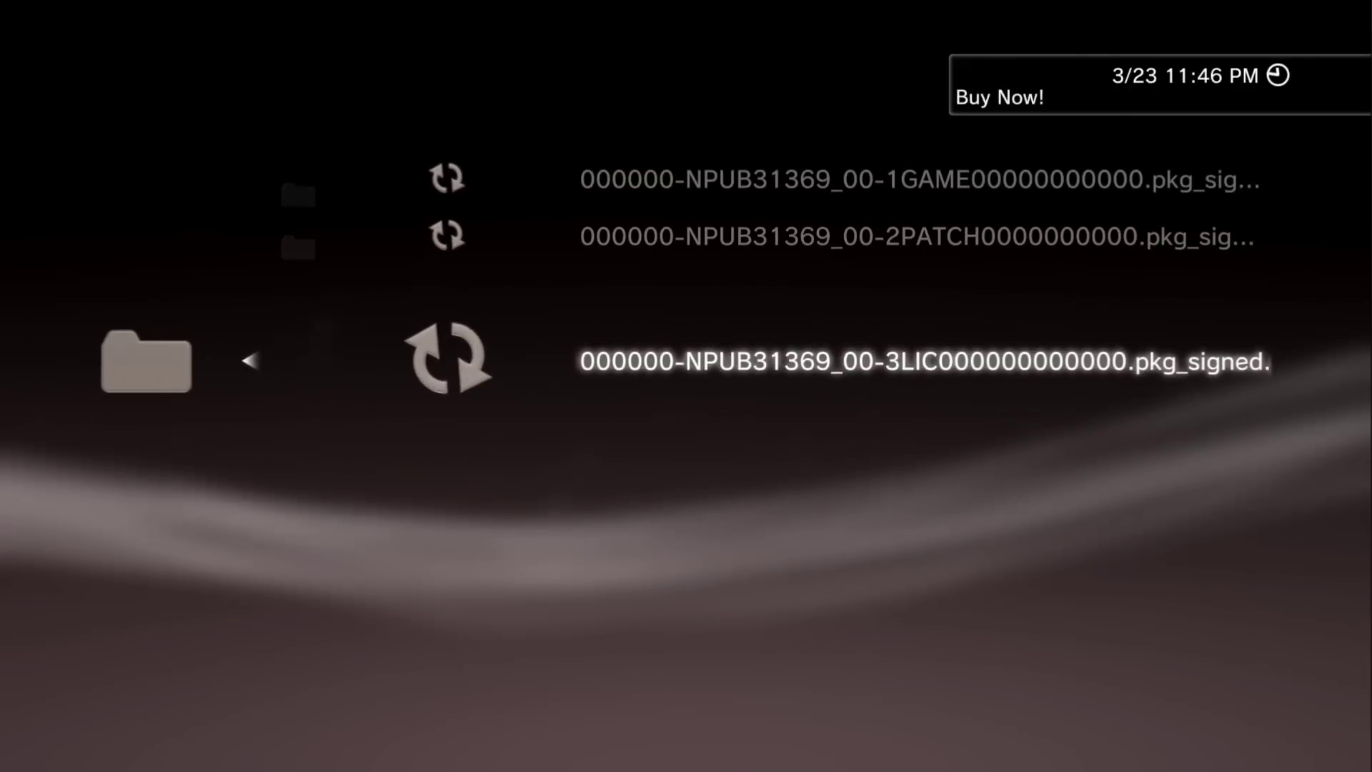
pyautogui.press('Return')
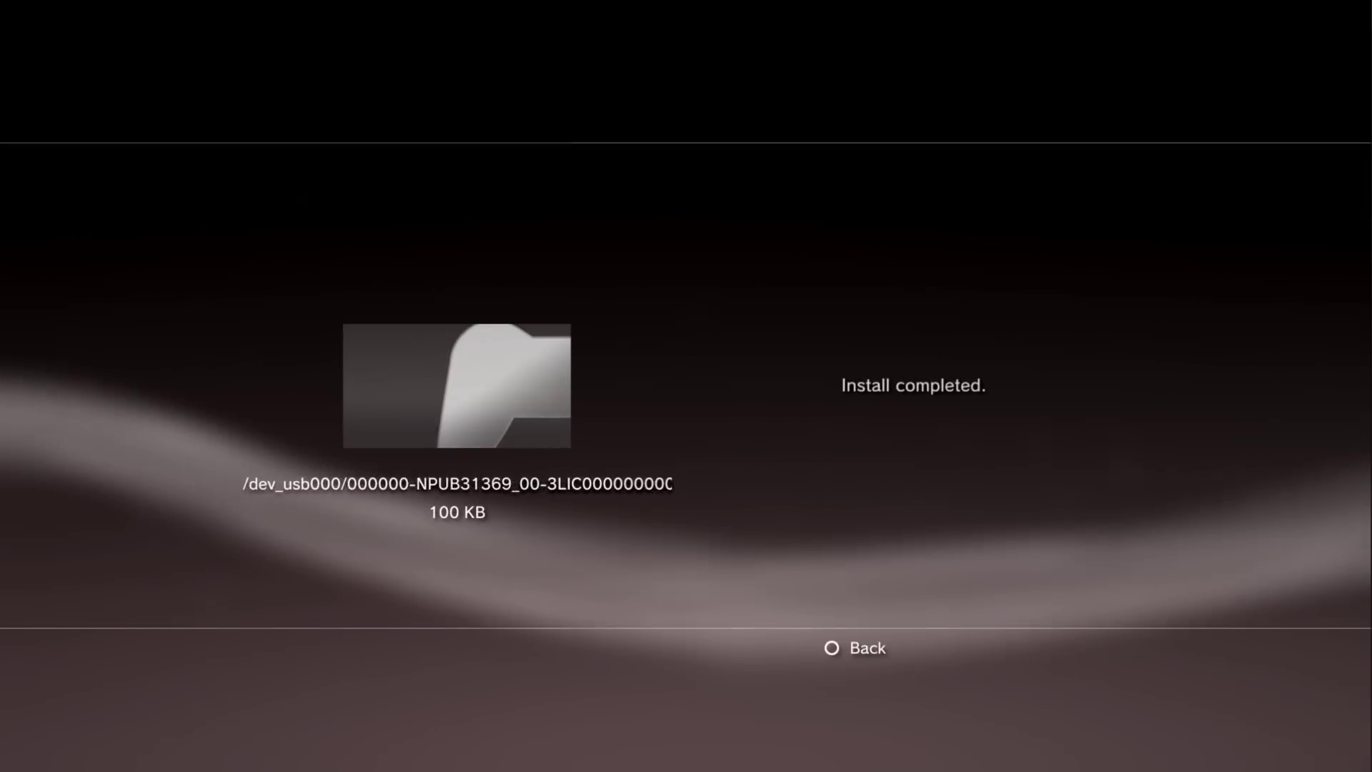
# Highlight Metal Gear Solid V: Ground Zeroes on the XMB, briefly showing the capture settings panel.
pyautogui.press('Escape')
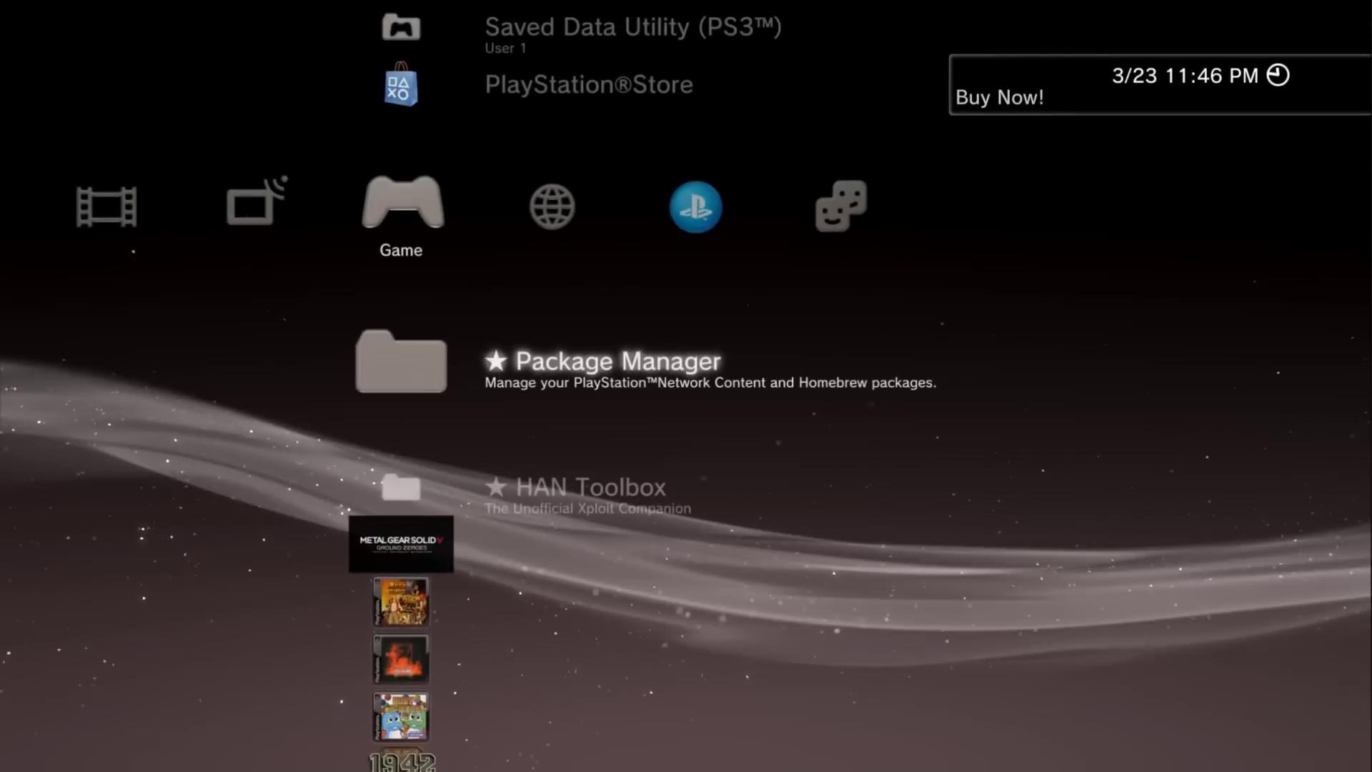
pyautogui.press('Down')
pyautogui.press('Down')
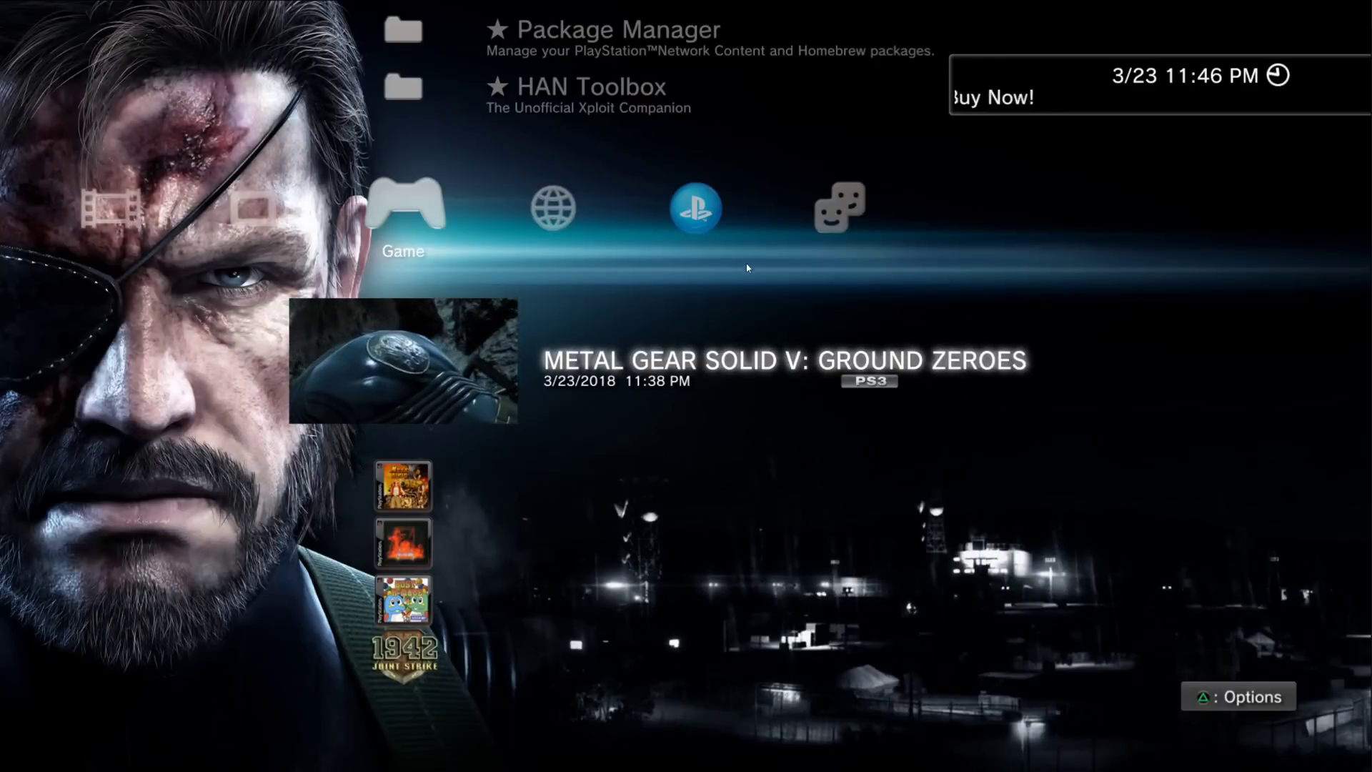
pyautogui.rightClick(746, 267)
pyautogui.click(763, 285)
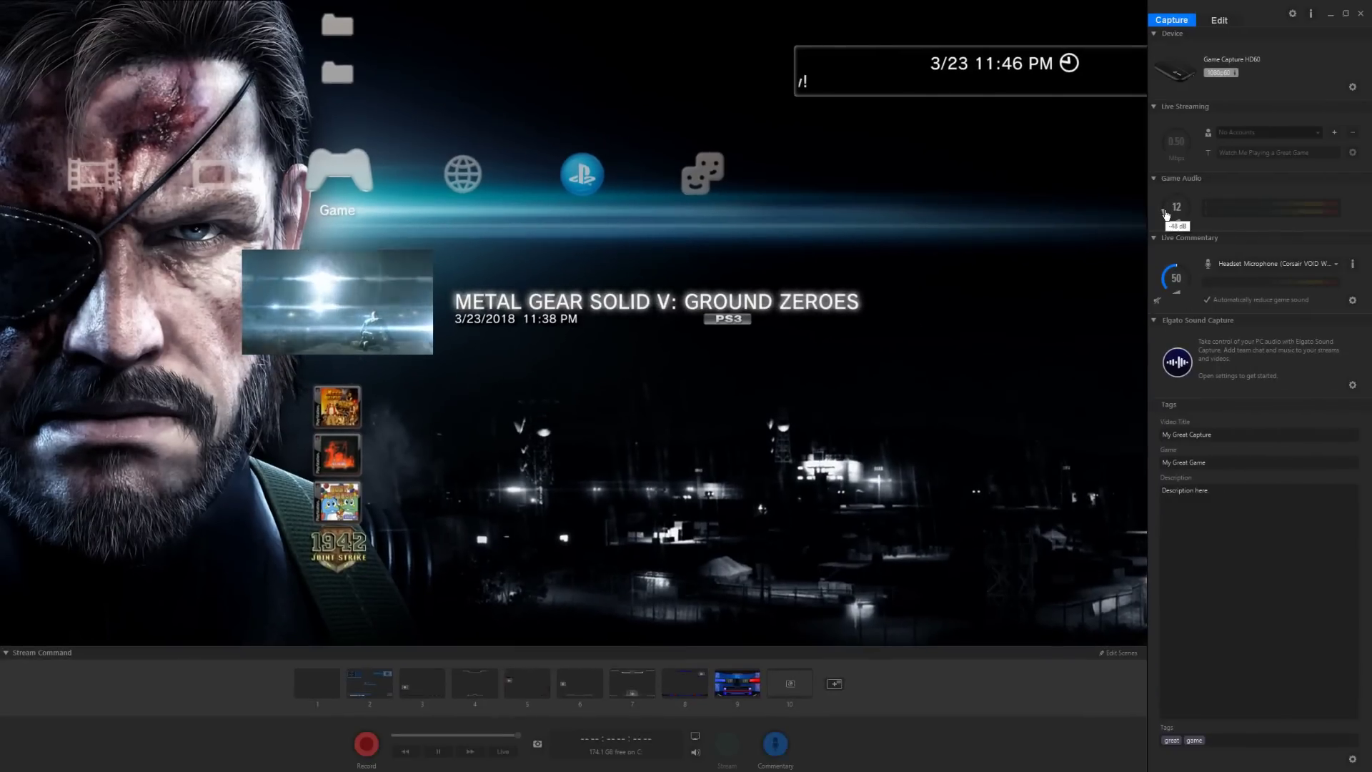
pyautogui.scroll(-8, 1172, 208)
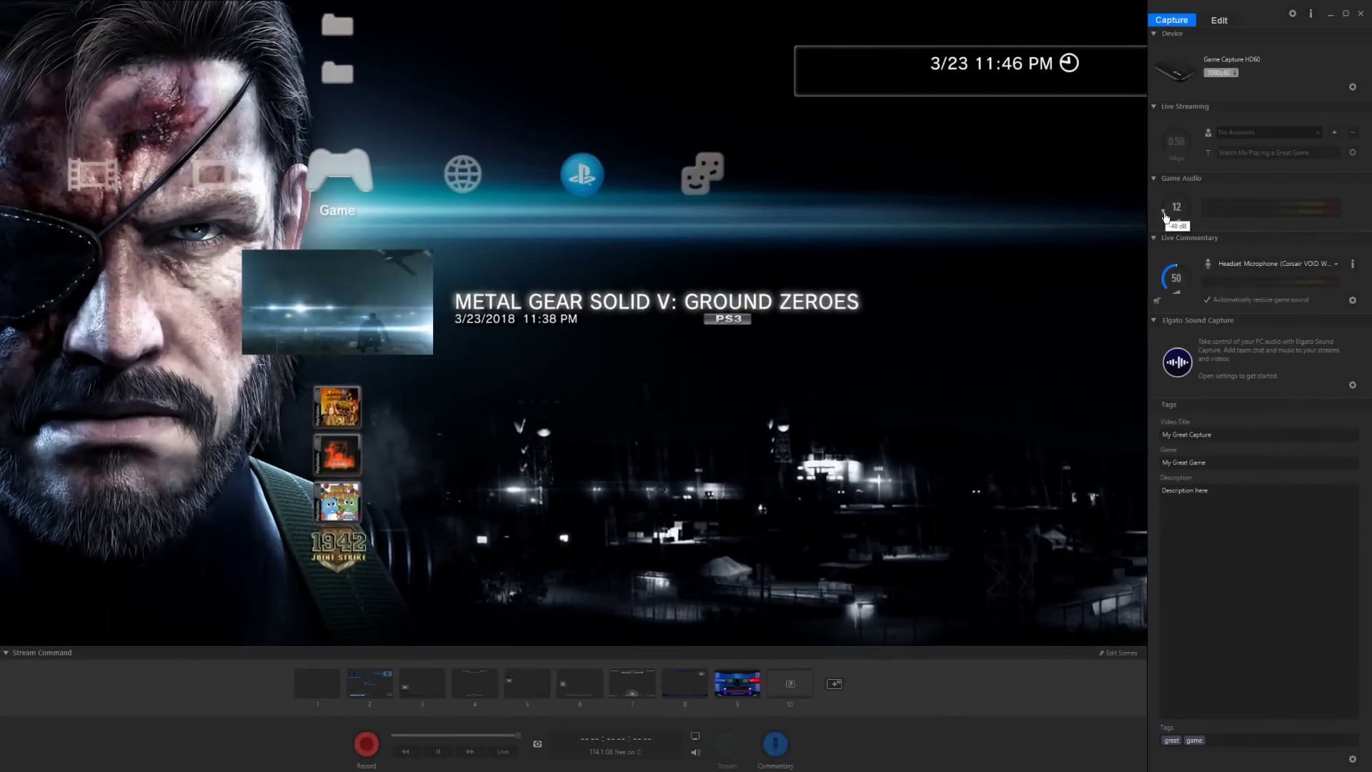
pyautogui.rightClick(1025, 287)
pyautogui.click(1062, 305)
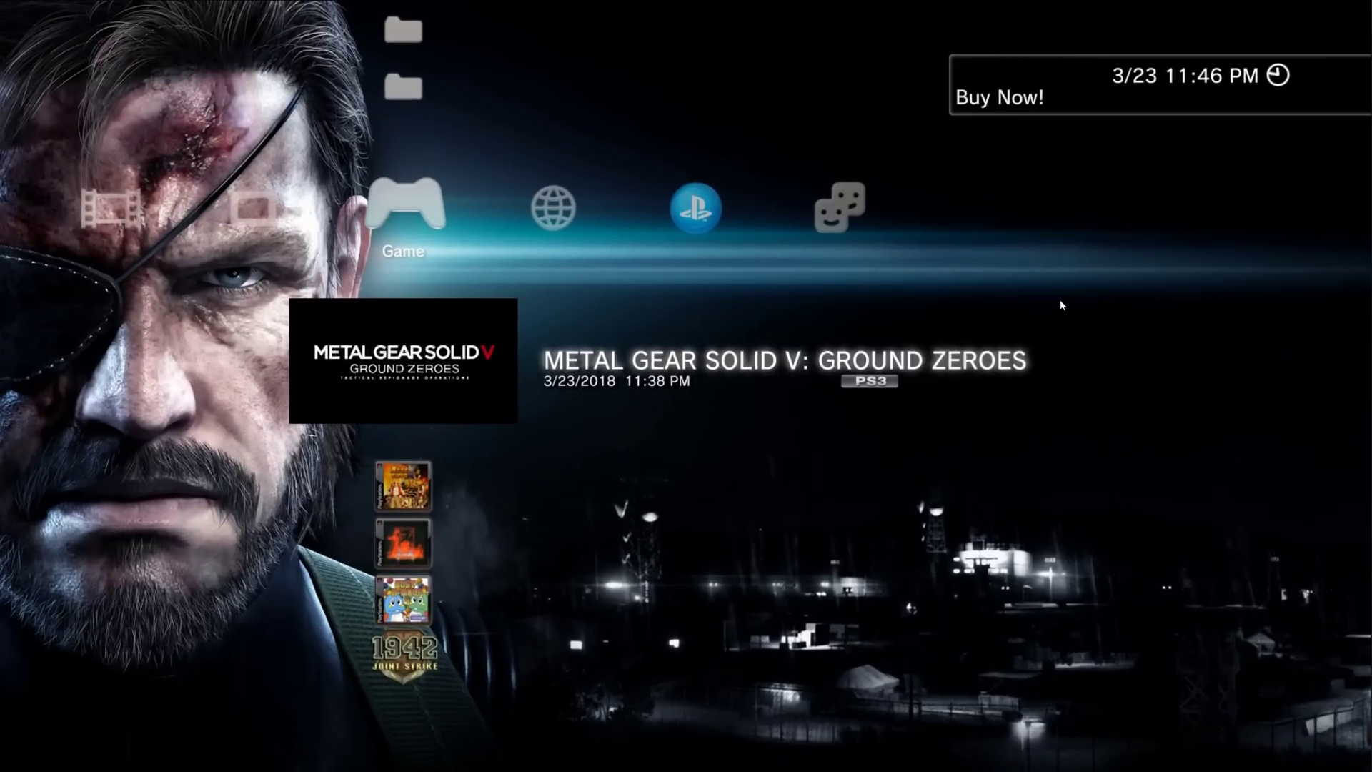